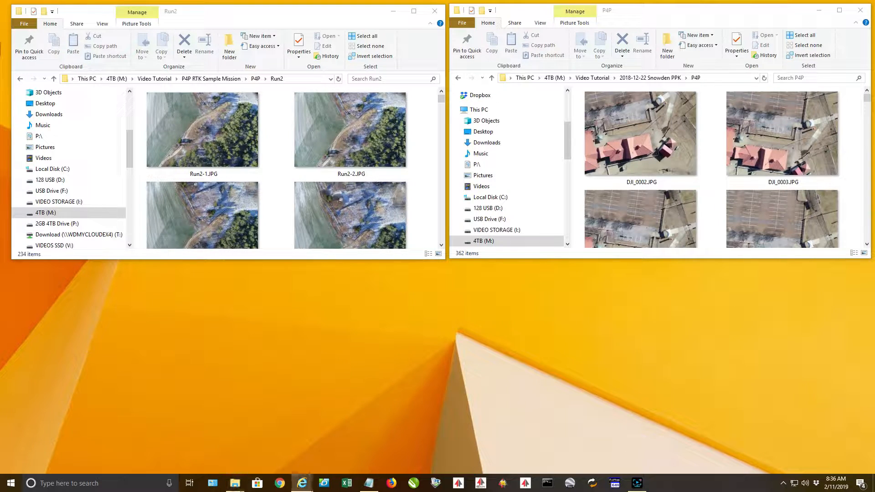
# - Open the Latitude, Longitude, Altitude section for image geolocation files in Pix4D's Input files support article
pyautogui.moveTo(0, 27); pyautogui.dragTo(250, 13)
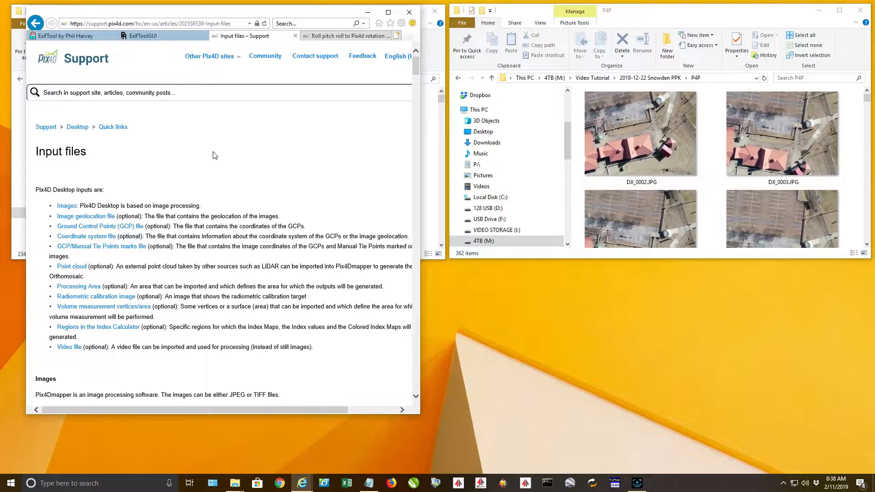
pyautogui.scroll(-1, 216, 156)
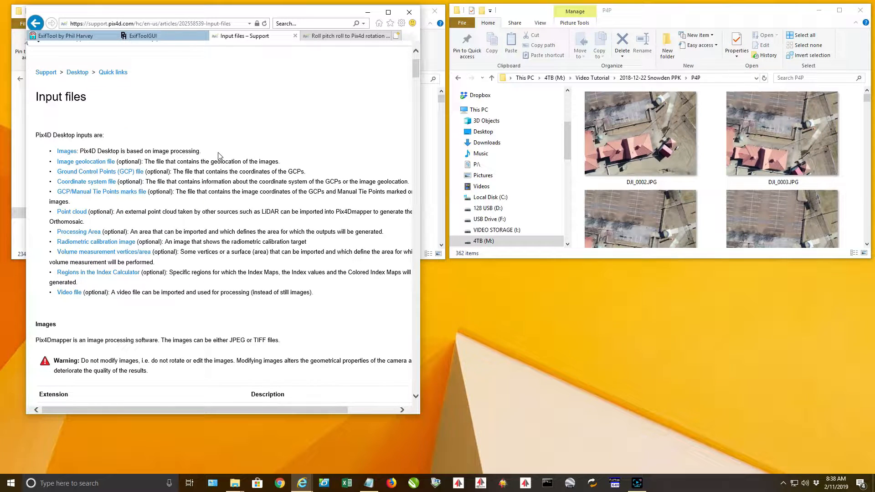
pyautogui.click(81, 162)
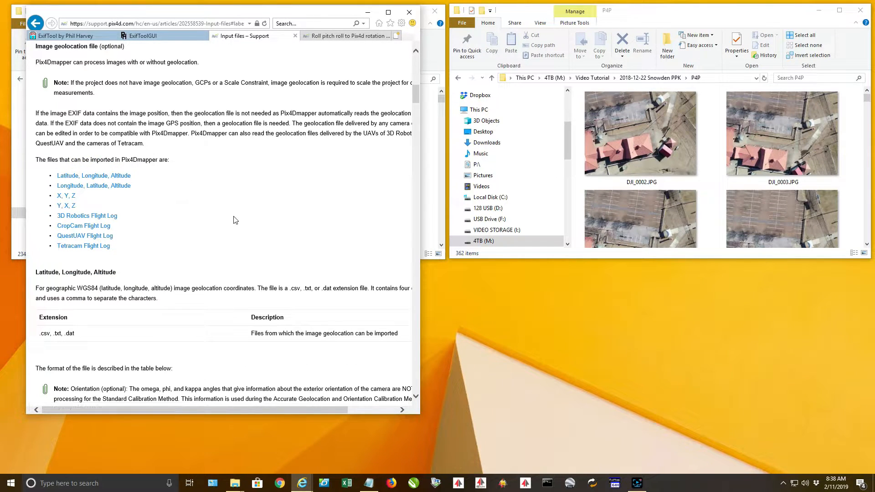
pyautogui.click(94, 177)
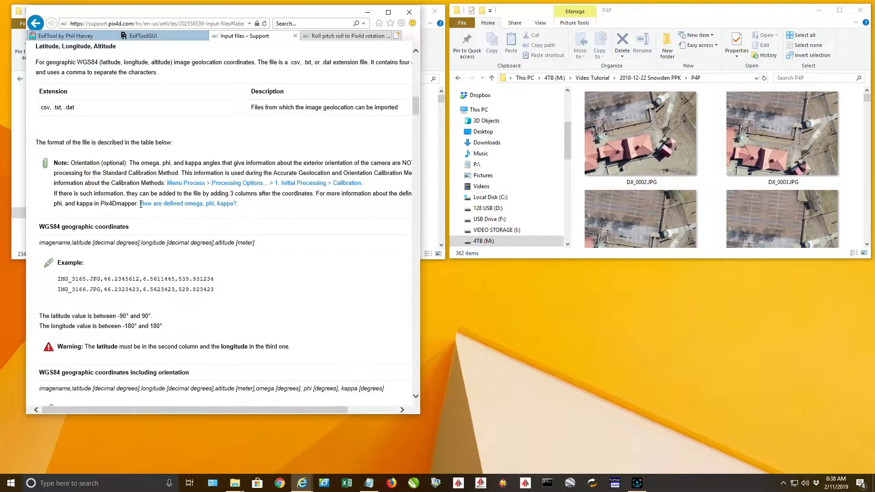
# - Examine the WGS84 geographic coordinates format and highlight its line listing image name, latitude, longitude and altitude
pyautogui.scroll(-5, 250, 262)
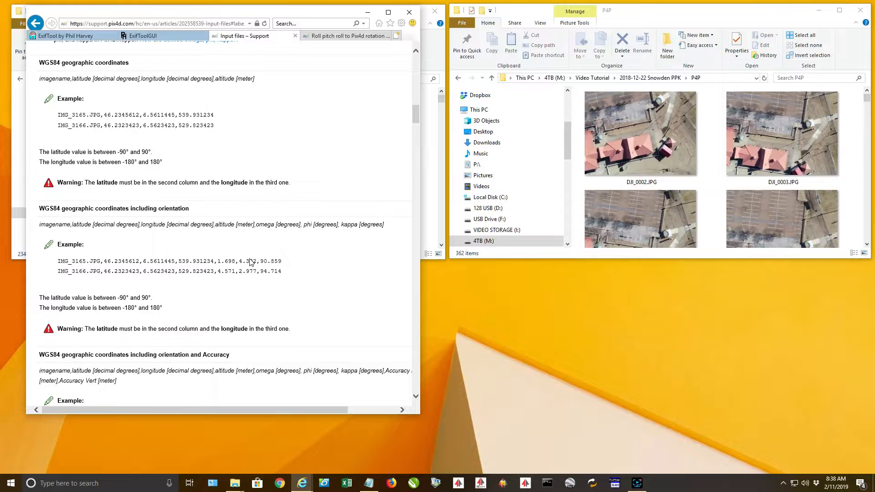
pyautogui.scroll(3, 250, 260)
pyautogui.scroll(1, 278, 146)
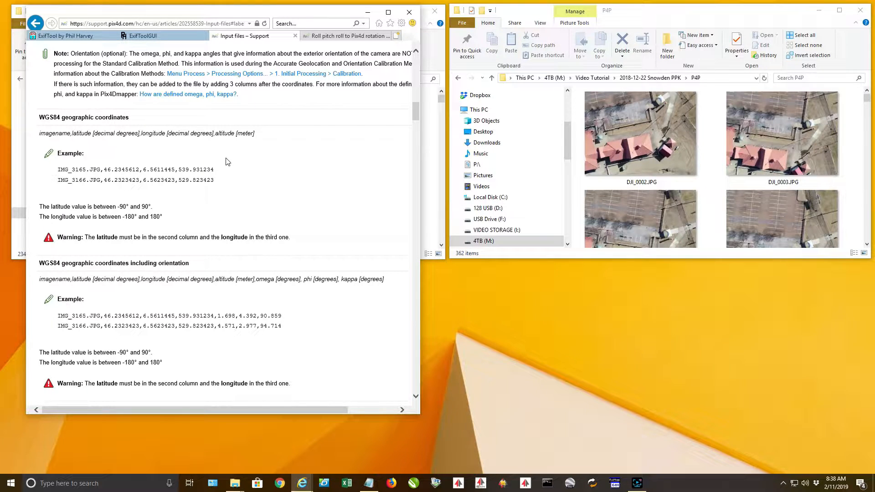
pyautogui.doubleClick(41, 133)
pyautogui.moveTo(90, 135); pyautogui.dragTo(276, 143)
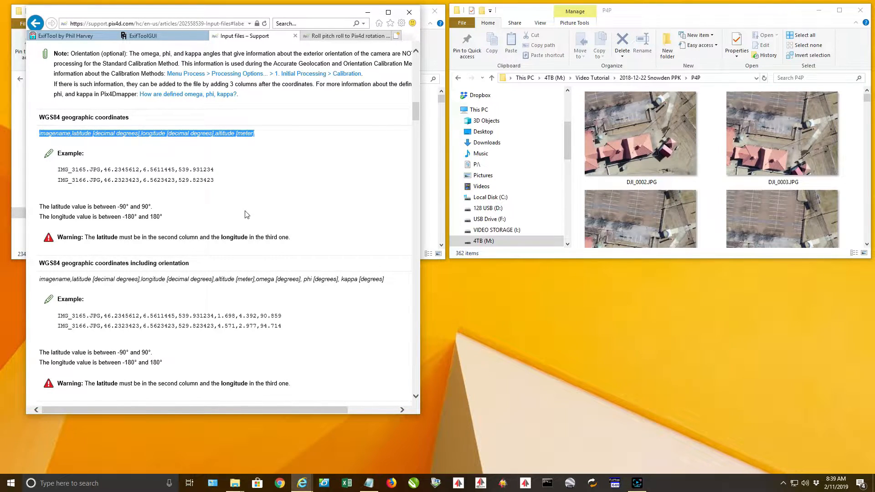
# - Examine the WGS84 coordinate formats including orientation and including orientation and accuracy, focusing on the omega, phi and kappa fields
pyautogui.scroll(-2, 296, 223)
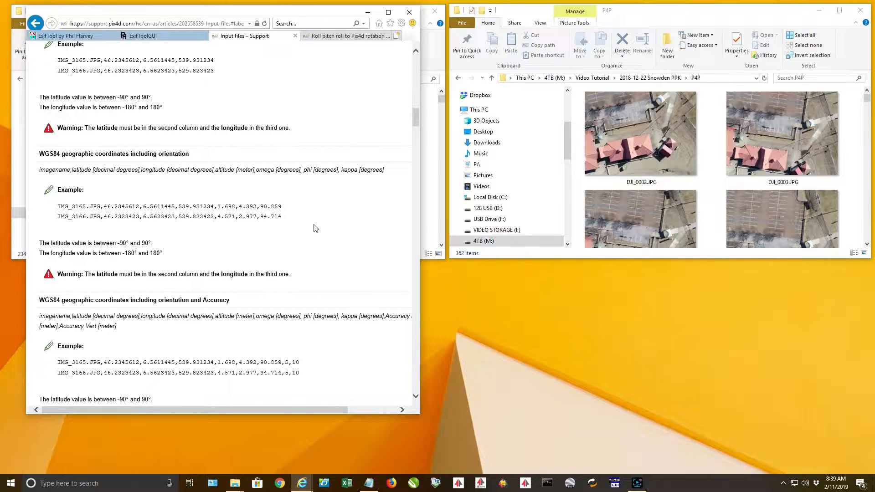
pyautogui.scroll(-3, 317, 228)
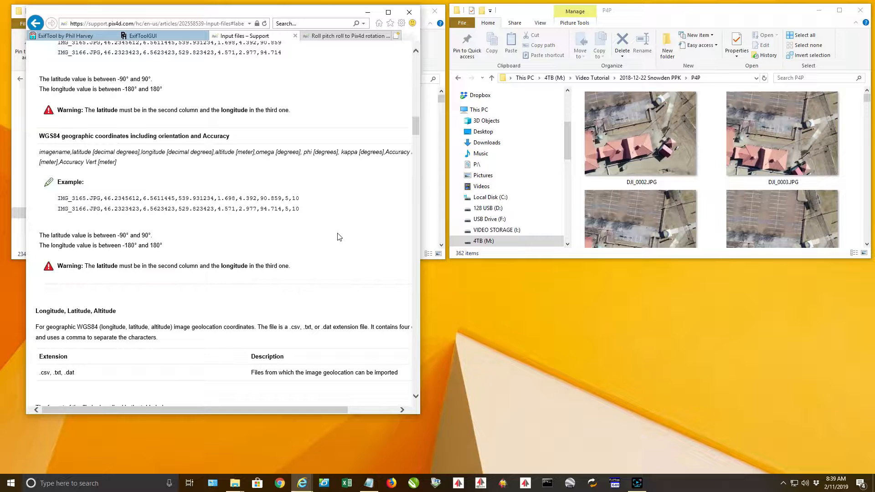
pyautogui.scroll(2, 339, 234)
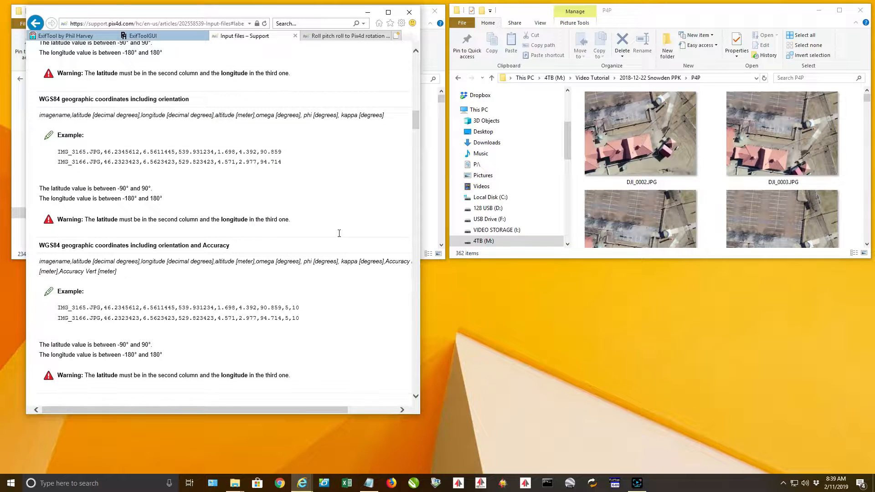
pyautogui.scroll(-1, 254, 198)
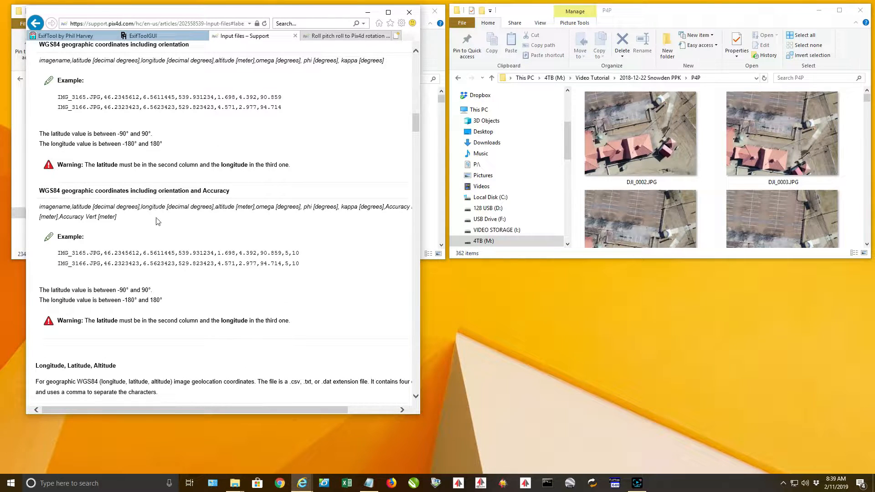
pyautogui.doubleClick(258, 207)
# - View the Pix4D community post on roll and pitch rotation, move the browser aside and select the DJI_0002.JPG image
pyautogui.click(349, 36)
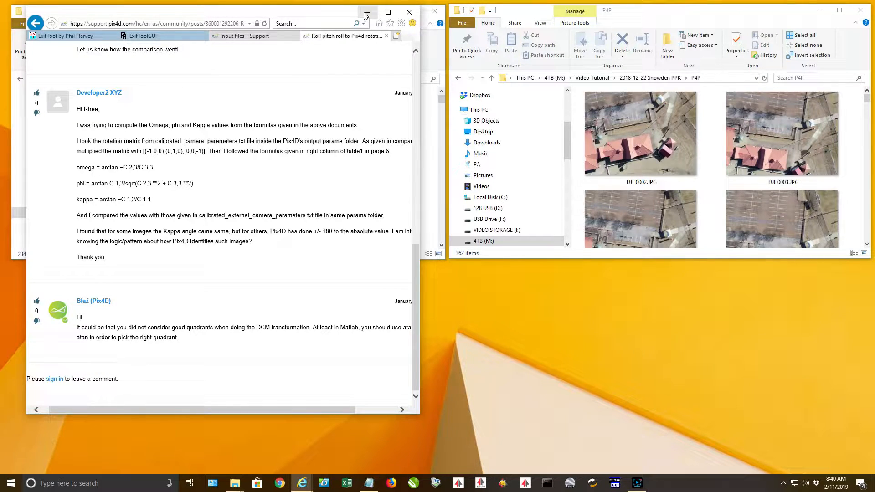
pyautogui.moveTo(322, 12); pyautogui.dragTo(0, 9)
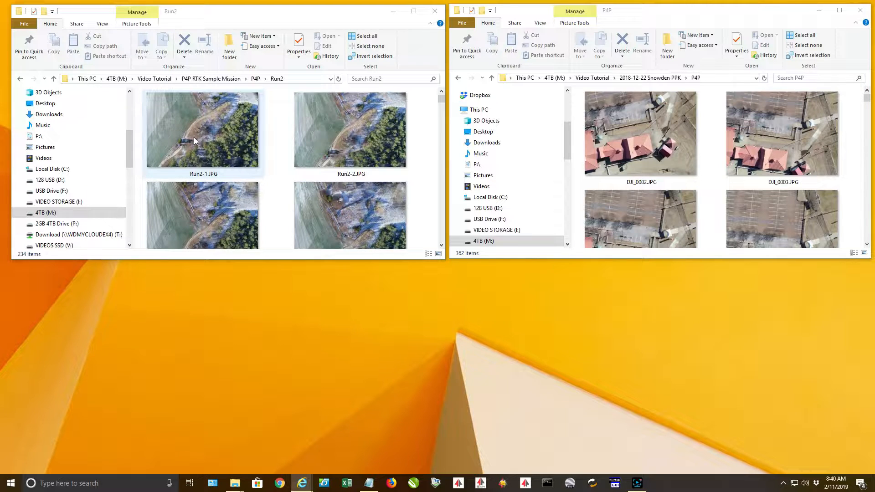
pyautogui.click(641, 142)
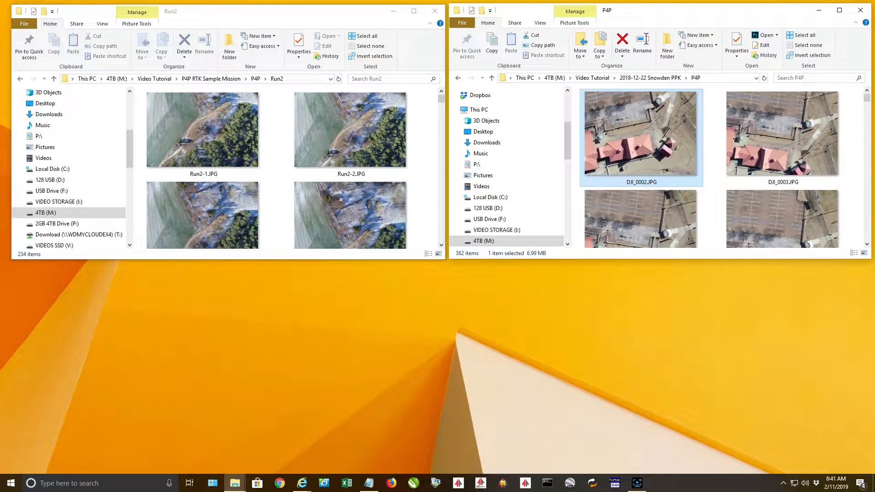
# - Bring the browser back and view the ExifTool home page and the ExifToolGUI for Windows page
pyautogui.moveTo(0, 54); pyautogui.dragTo(405, 35)
pyautogui.click(269, 61)
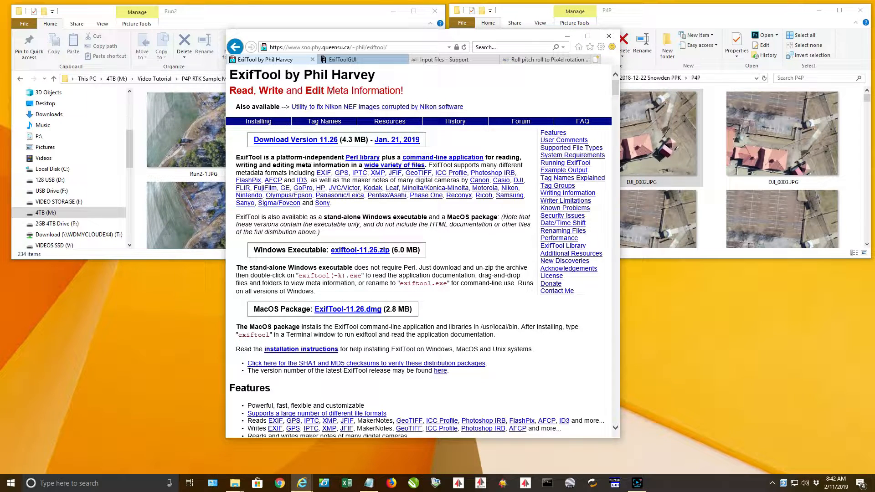
pyautogui.click(362, 61)
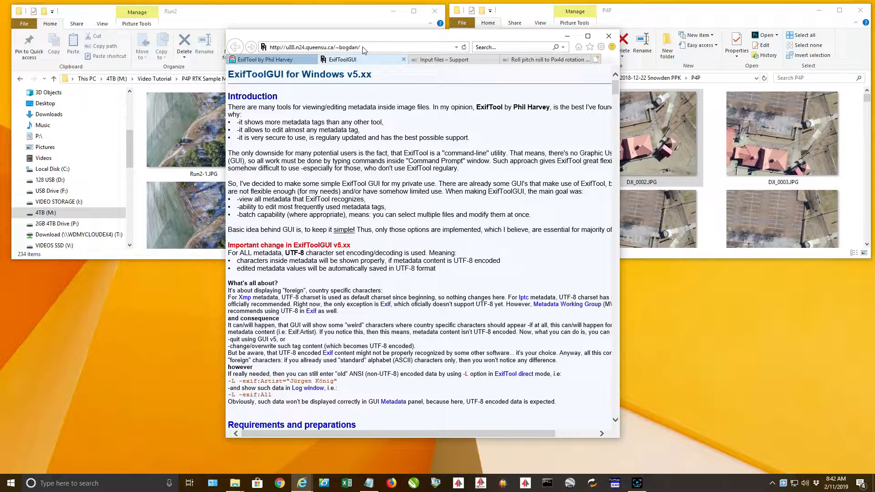
pyautogui.click(278, 60)
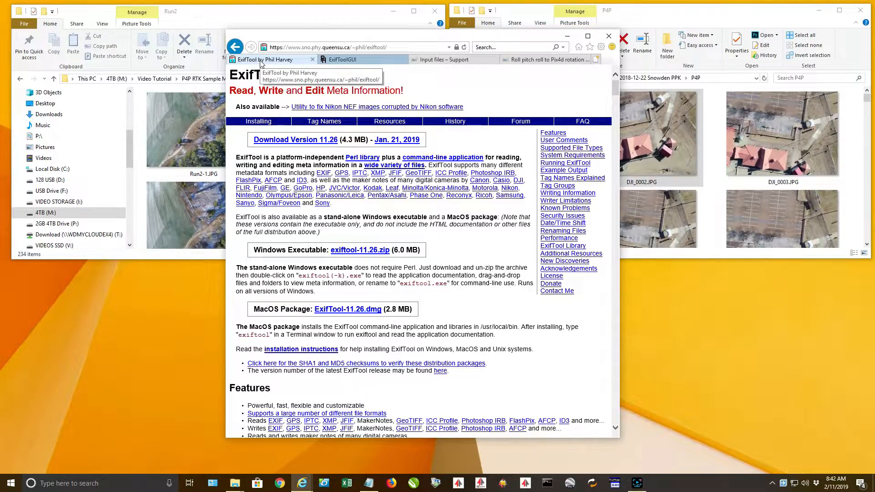
# - Find ExifTool GUI for Windows among ExifTool's related utilities, view its page and move the browser out of the way
pyautogui.moveTo(616, 89); pyautogui.dragTo(625, 374)
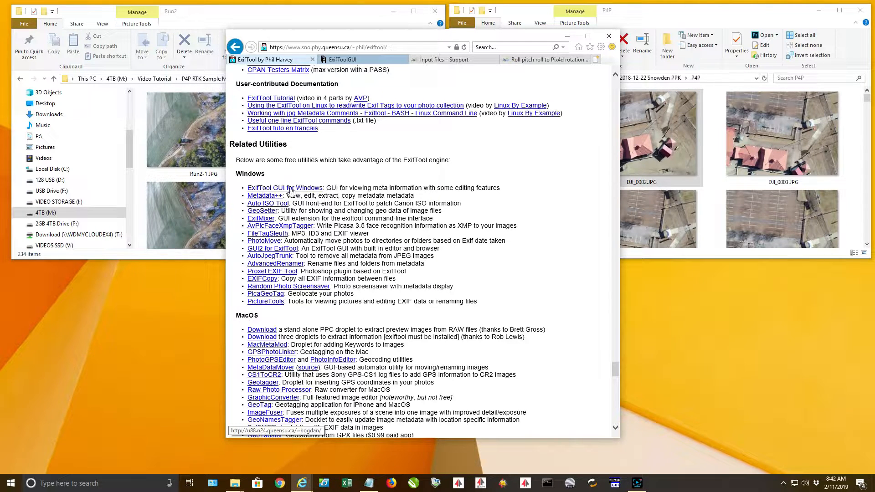
pyautogui.click(258, 191)
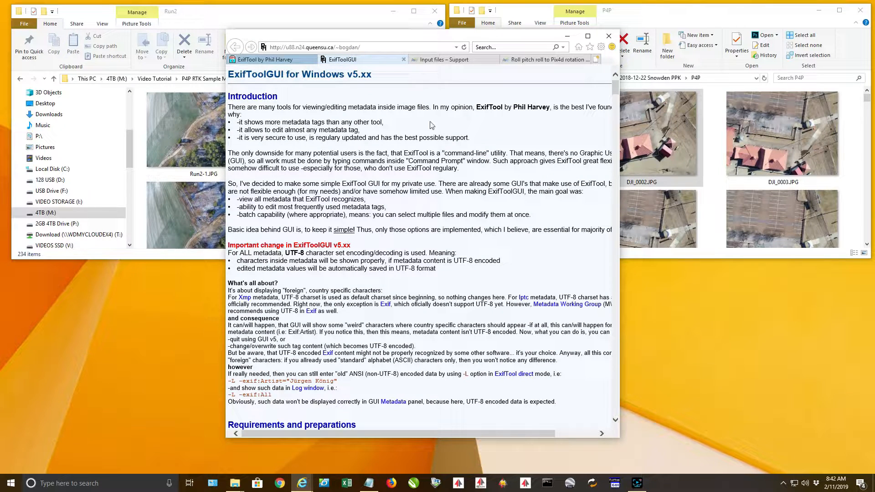
pyautogui.click(261, 60)
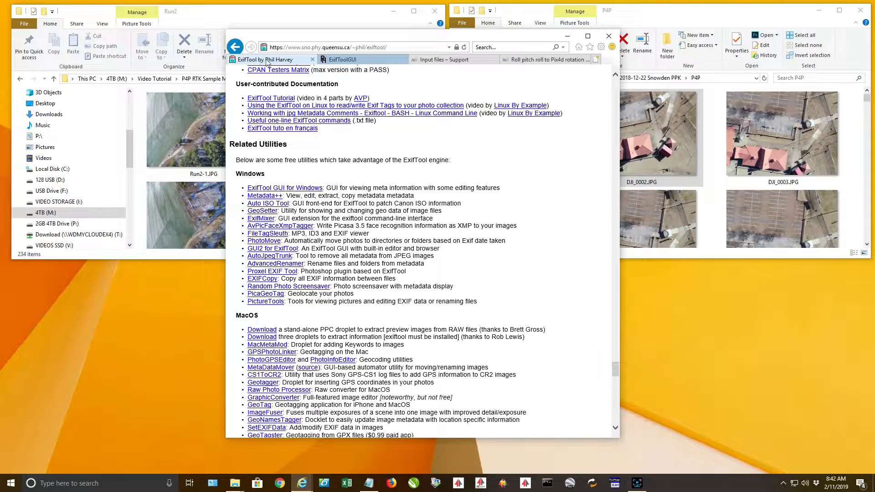
pyautogui.click(355, 60)
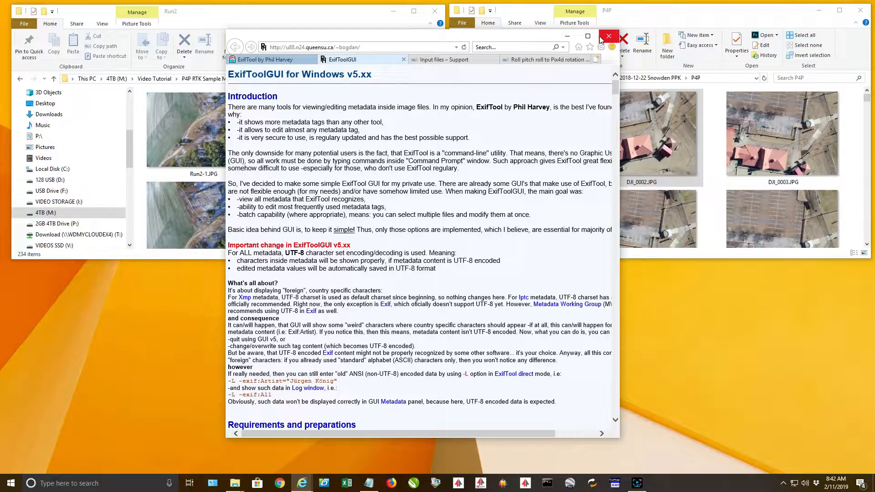
pyautogui.moveTo(530, 36); pyautogui.dragTo(0, 41)
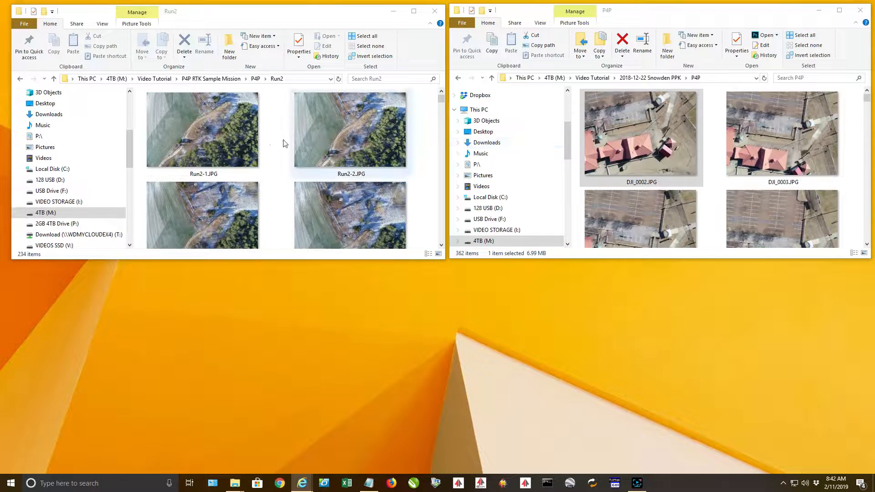
# - Switch to ExifToolGUI and open the Run2 image folder inside the P4P folder of P4P RTK Sample Mission
pyautogui.click(211, 135)
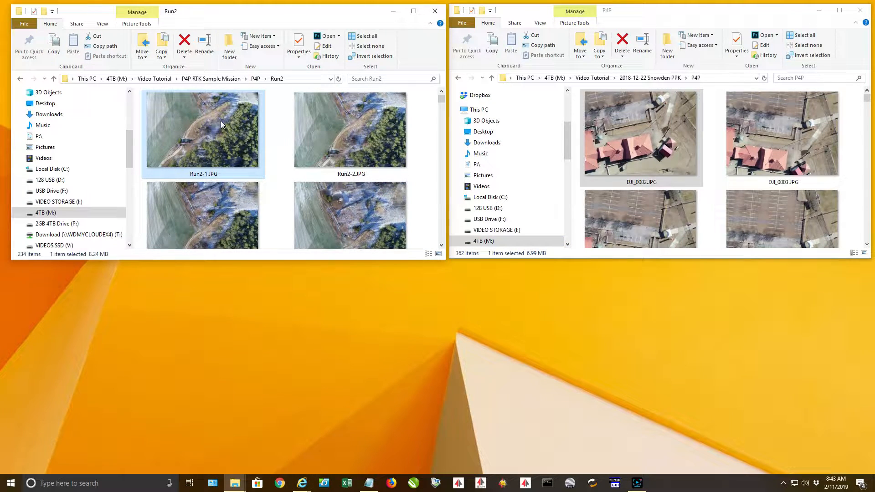
pyautogui.click(630, 140)
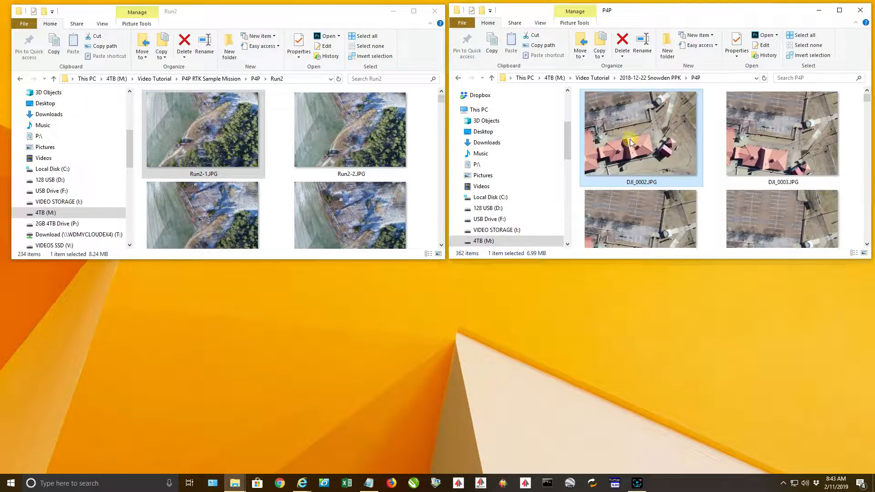
pyautogui.click(616, 484)
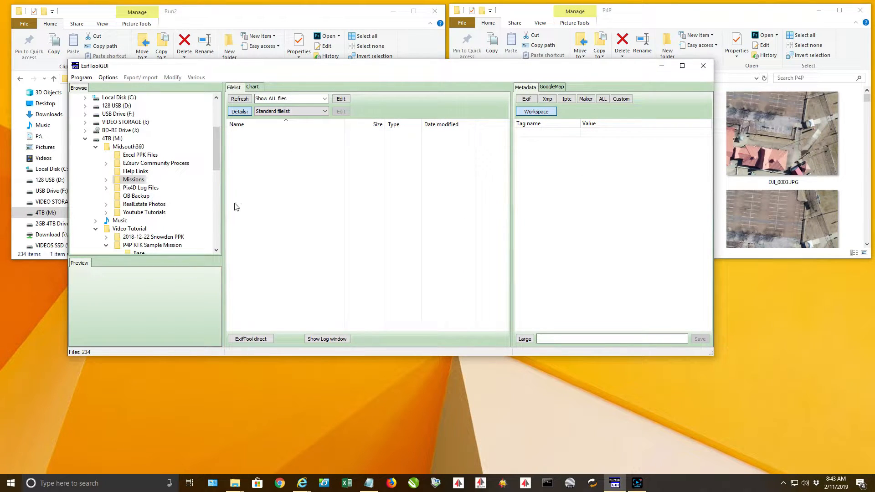
pyautogui.doubleClick(111, 148)
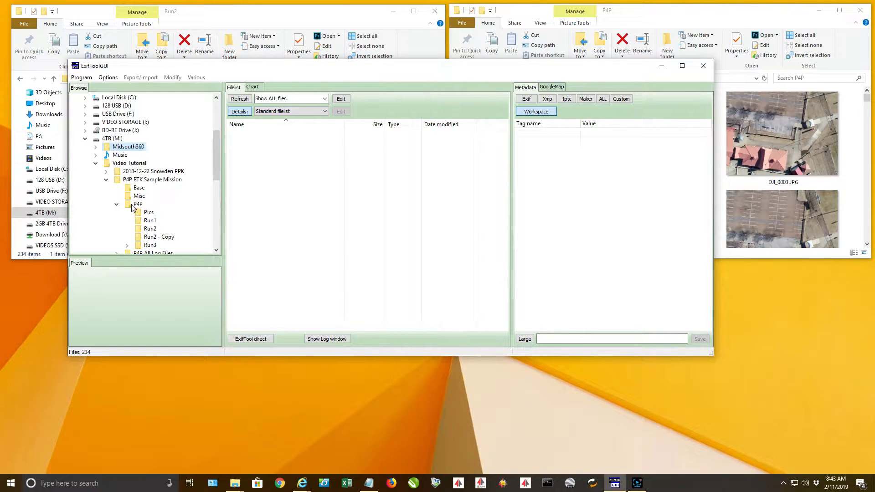
pyautogui.click(149, 229)
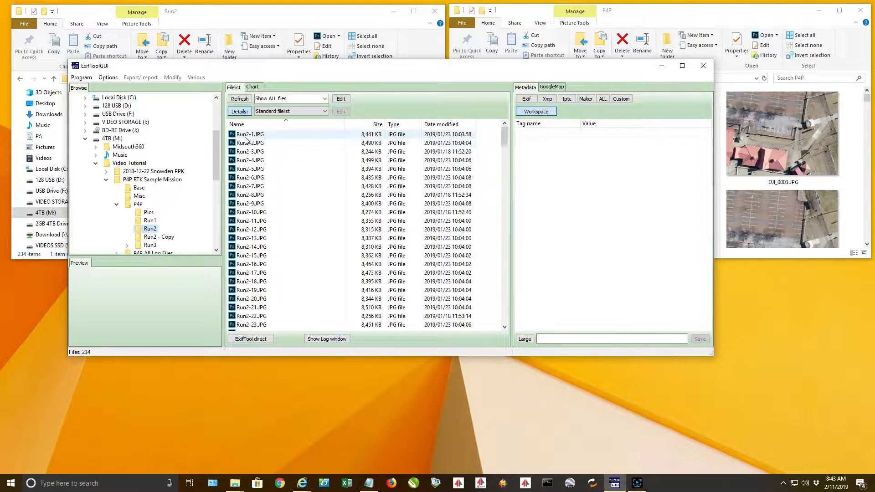
# - Export the metadata of Run2-1.JPG into a TXT file, open Run2-1.txt and move its window aside
pyautogui.click(249, 134)
pyautogui.click(140, 78)
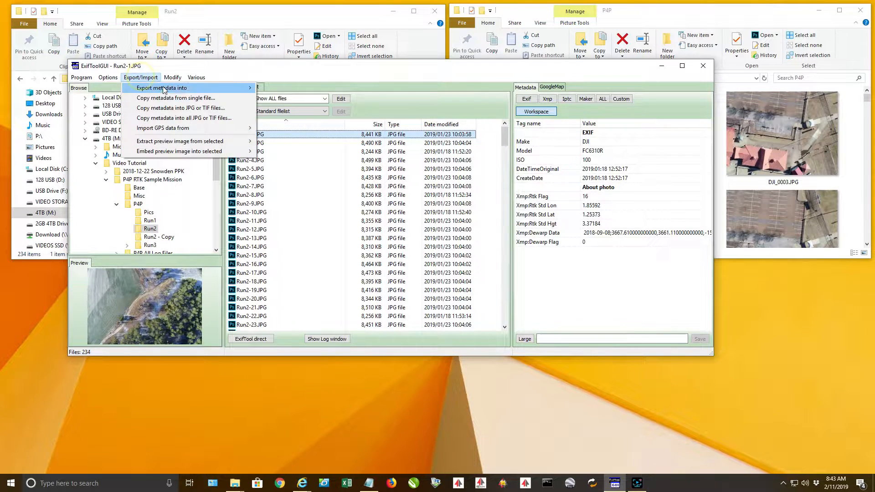
pyautogui.moveTo(188, 88)
pyautogui.click(282, 87)
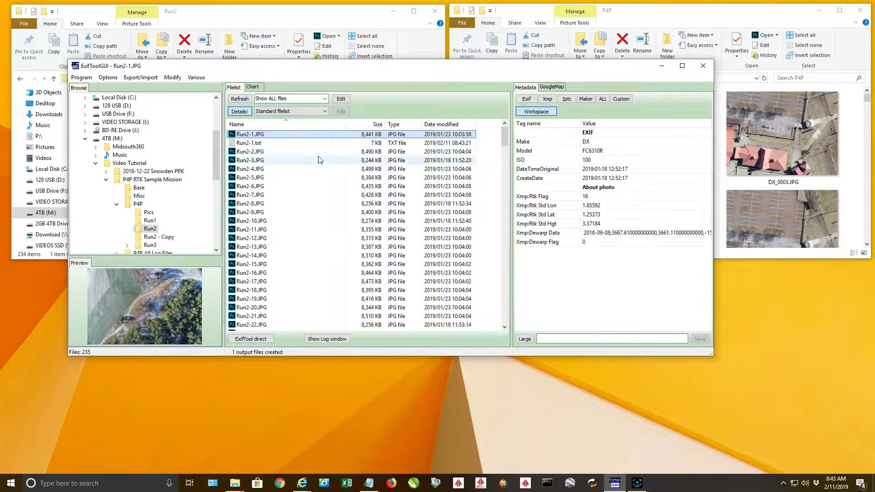
pyautogui.doubleClick(248, 144)
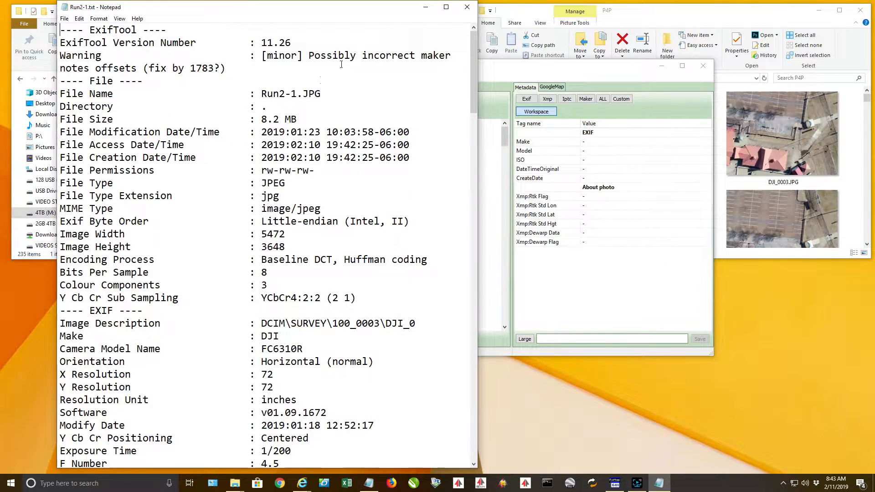
pyautogui.moveTo(366, 7); pyautogui.dragTo(0, 13)
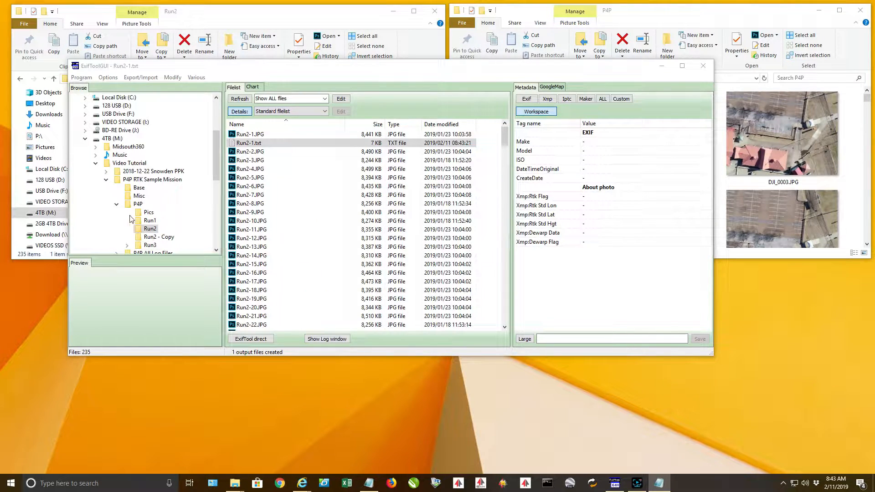
# - Open the P4P image folder inside 2018-12-22 Snowden PPK in place of the P4P RTK Sample Mission folder
pyautogui.doubleClick(127, 180)
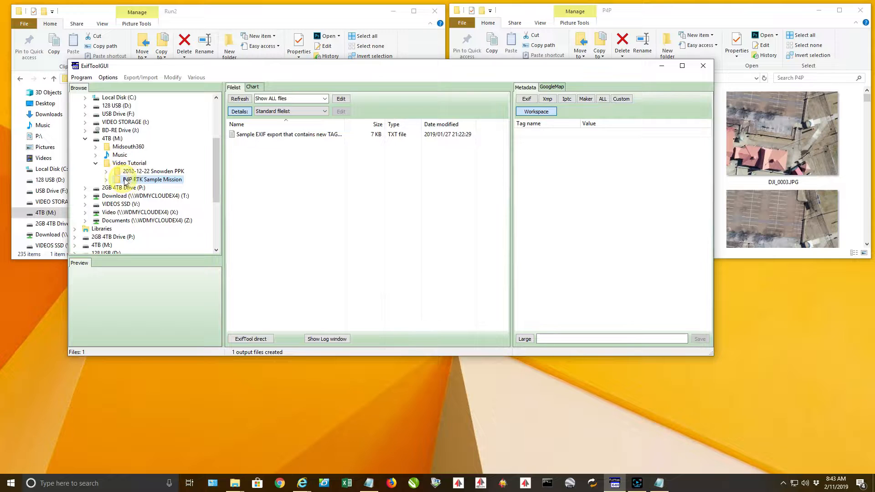
pyautogui.doubleClick(137, 172)
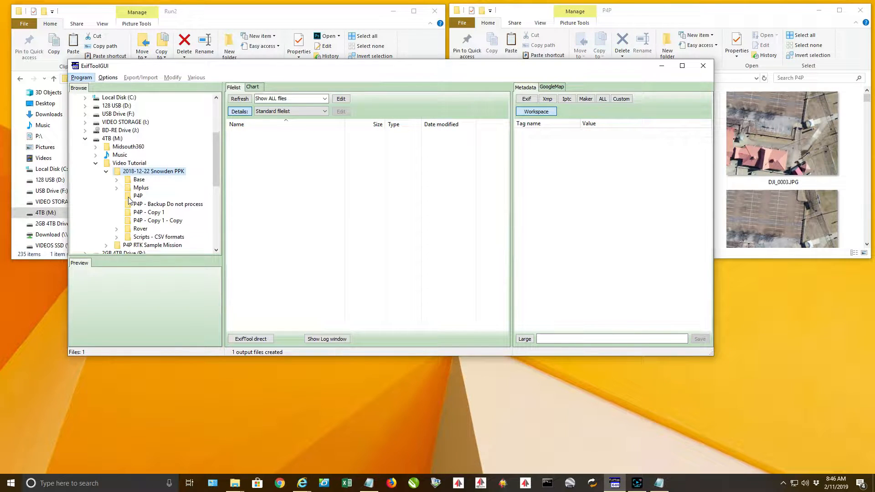
pyautogui.click(132, 197)
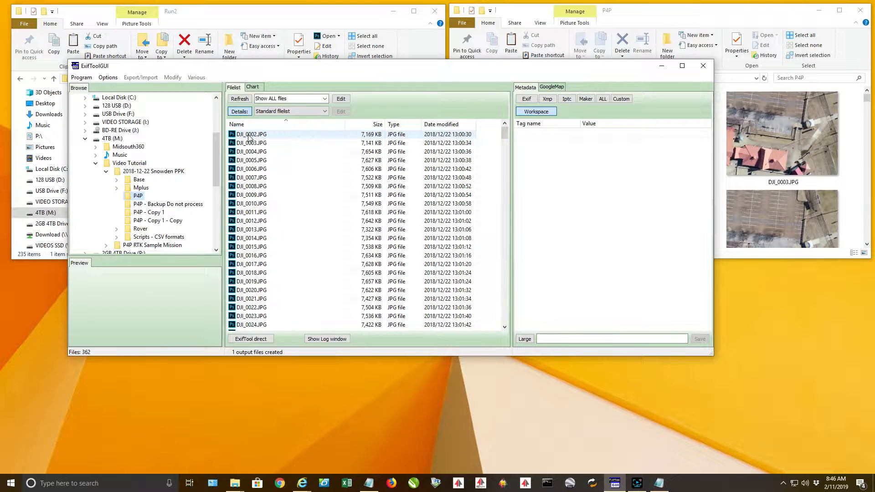
# - Export the metadata of DJI_0002.JPG into a TXT file
pyautogui.click(249, 136)
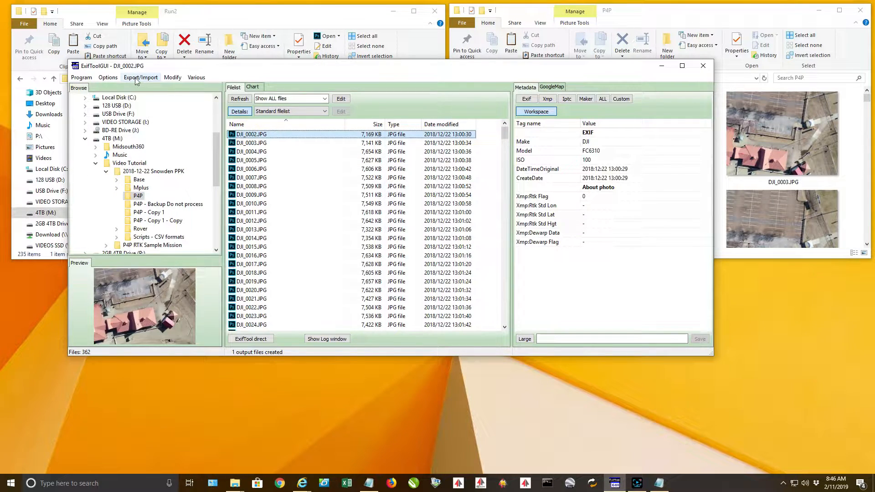
pyautogui.click(135, 78)
pyautogui.moveTo(237, 88)
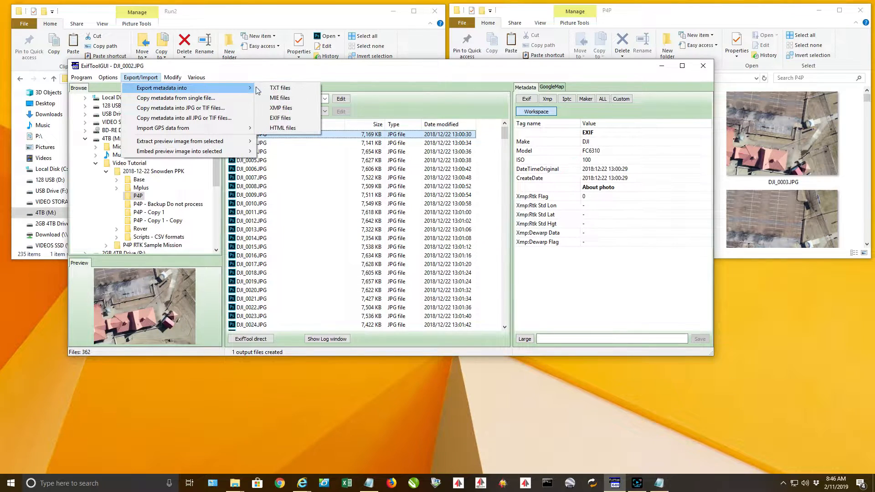
pyautogui.click(290, 88)
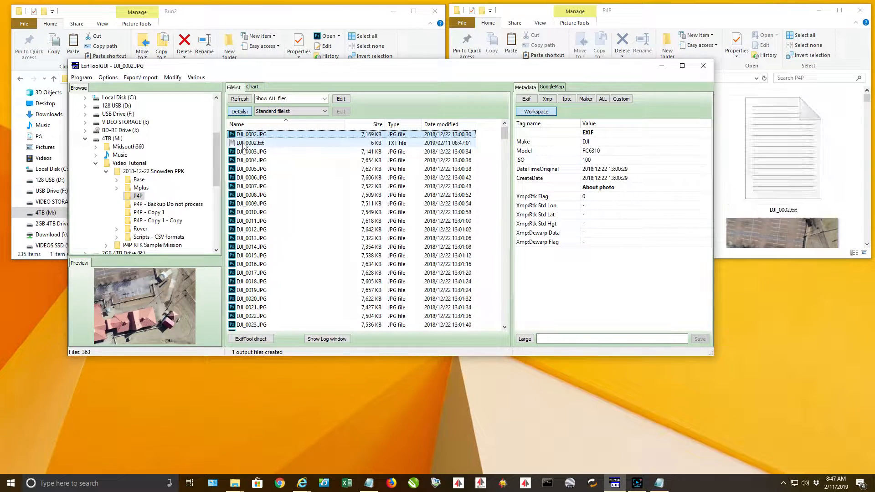
# - Open the exported DJI_0002.txt and arrange its window side by side with Run2-1.txt
pyautogui.doubleClick(247, 143)
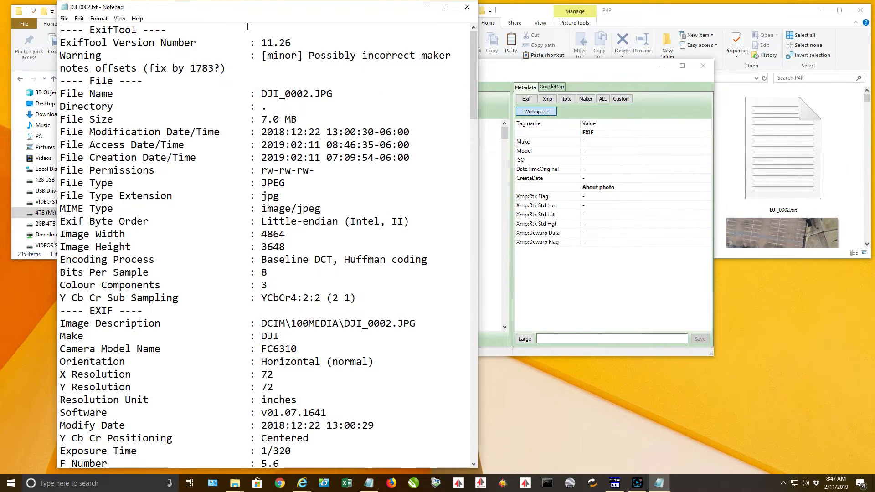
pyautogui.moveTo(231, 12); pyautogui.dragTo(622, 13)
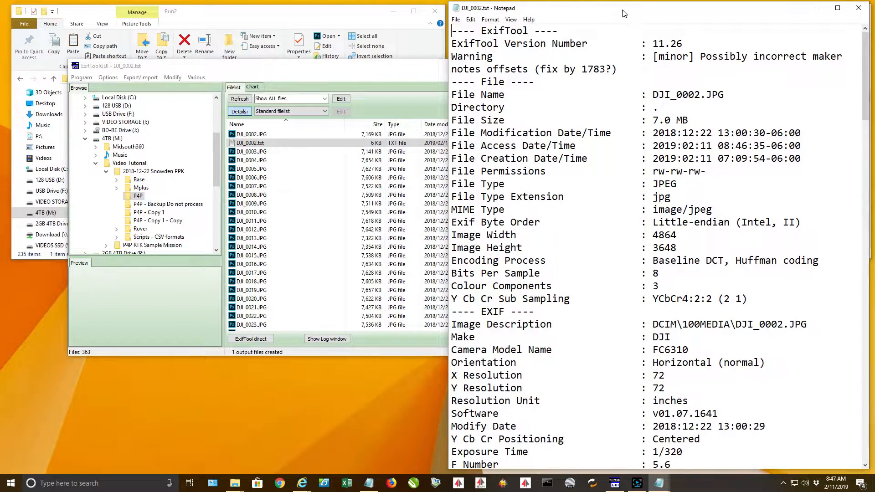
pyautogui.moveTo(125, 40); pyautogui.dragTo(138, 10)
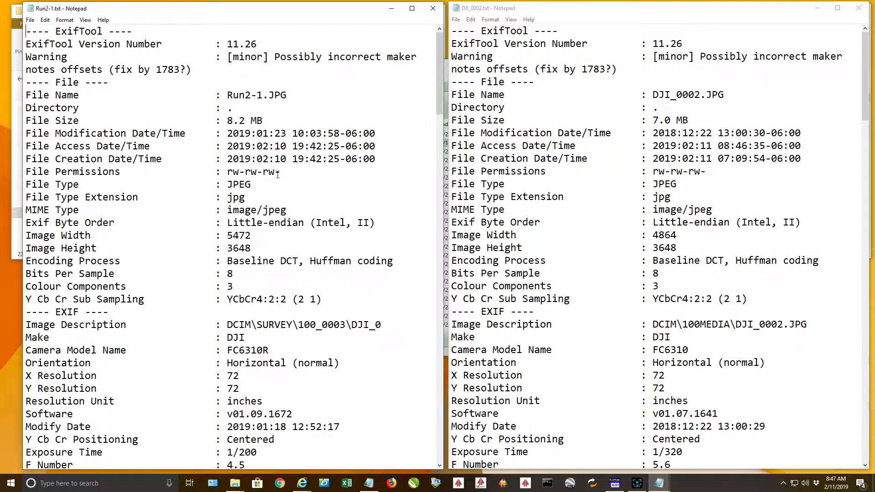
# - Compare the File and EXIF sections of Run2-1.txt and DJI_0002.txt, down to the GPS latitude, longitude and altitude tags
pyautogui.scroll(-1, 281, 172)
pyautogui.scroll(-1, 281, 172)
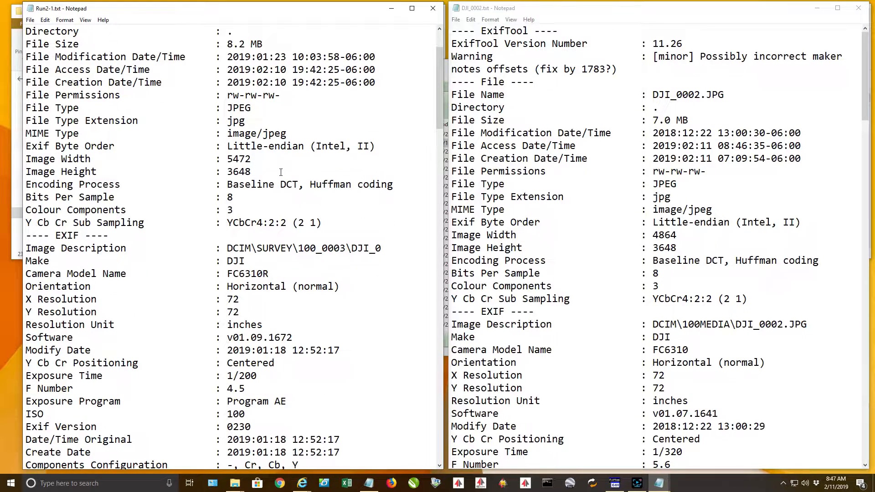
pyautogui.scroll(1, 250, 141)
pyautogui.scroll(1, 251, 155)
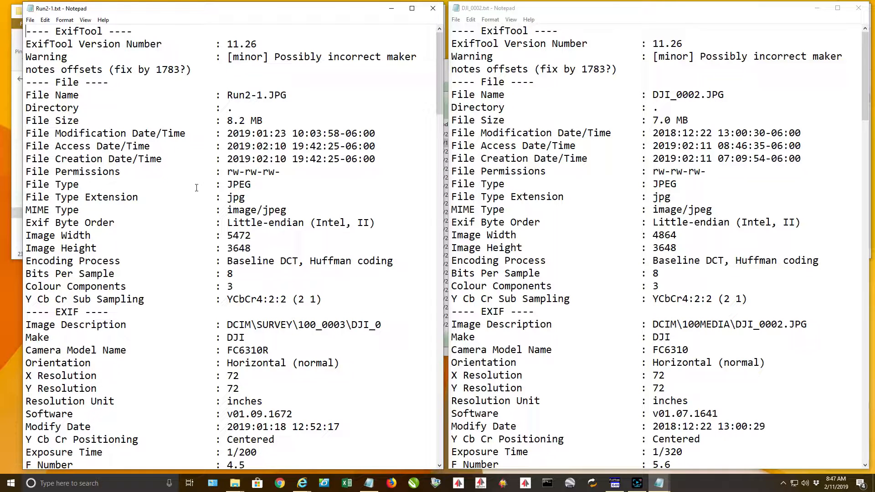
pyautogui.scroll(-6, 242, 248)
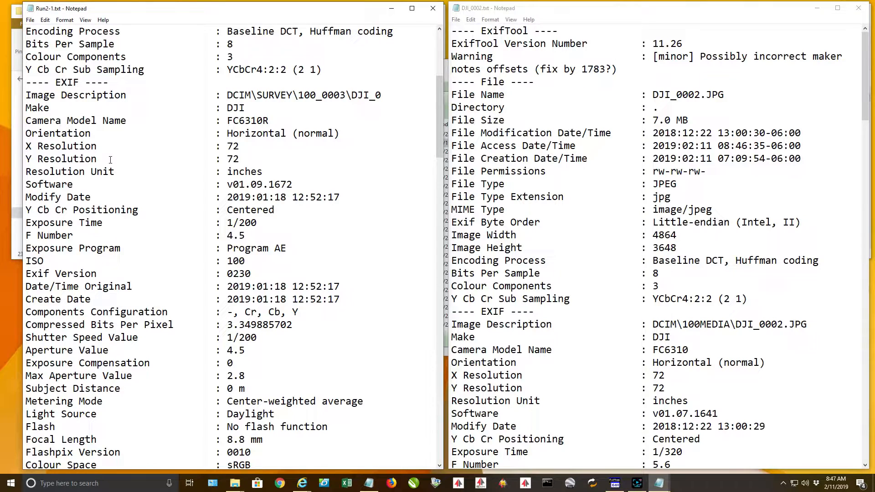
pyautogui.scroll(-7, 582, 173)
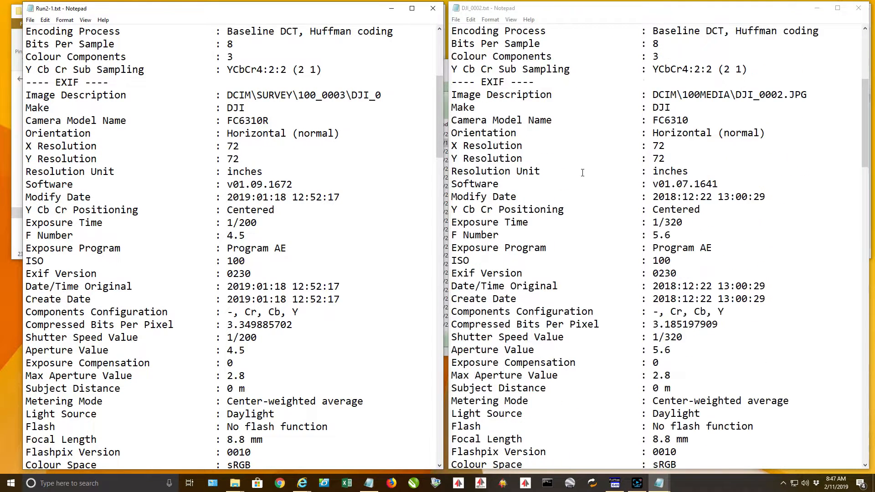
pyautogui.scroll(-1, 189, 129)
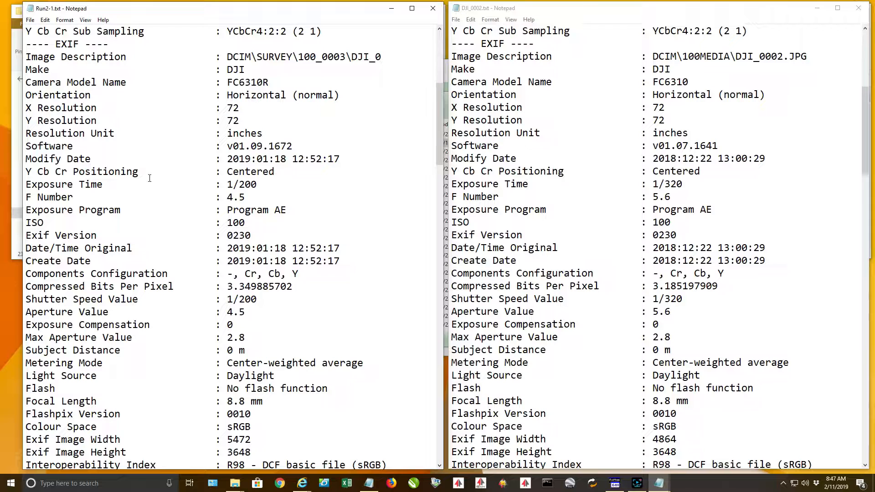
pyautogui.scroll(-3, 171, 211)
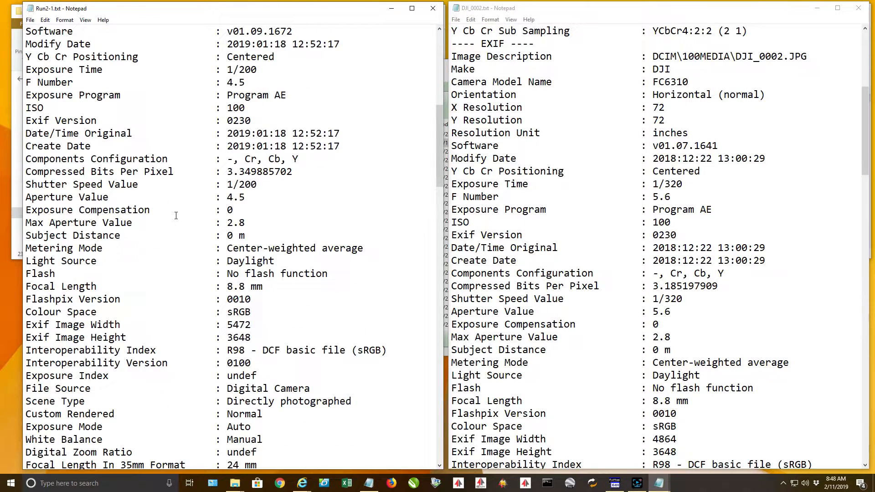
pyautogui.scroll(-9, 176, 215)
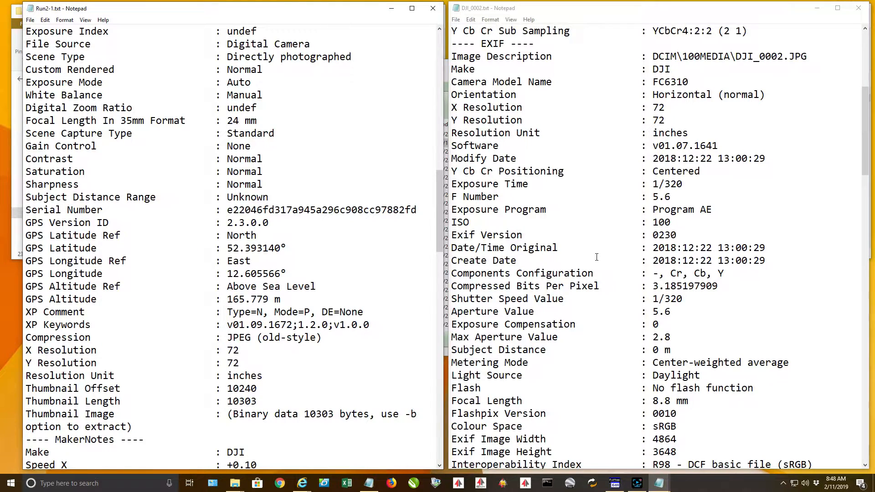
pyautogui.scroll(-11, 556, 277)
pyautogui.scroll(-1, 593, 258)
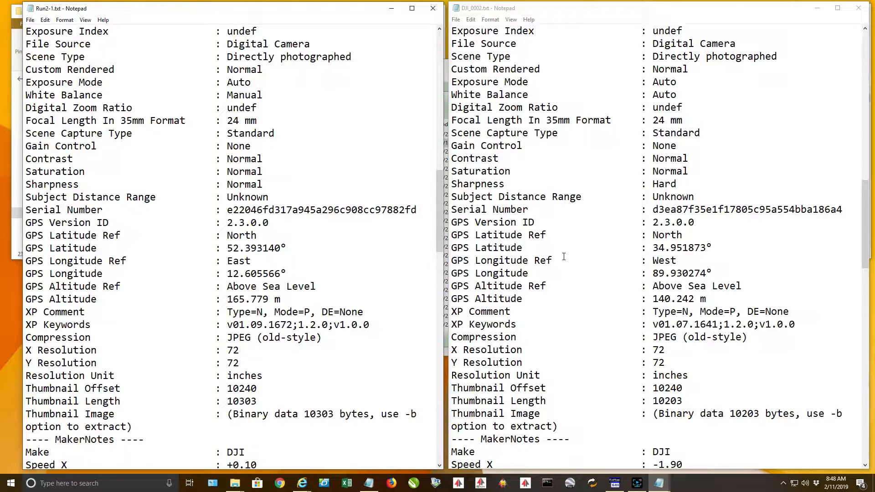
# - Go past the MakerNotes and line up the XMP sections of both text files for comparison
pyautogui.scroll(-3, 296, 286)
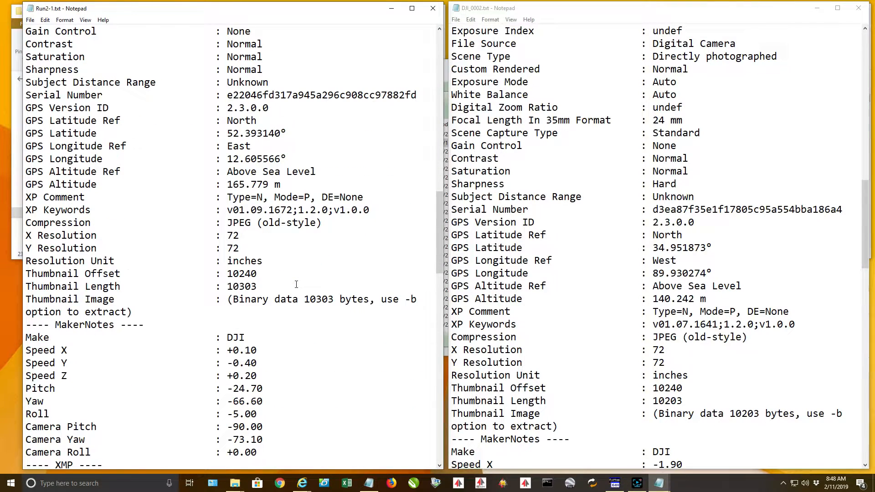
pyautogui.scroll(-8, 296, 285)
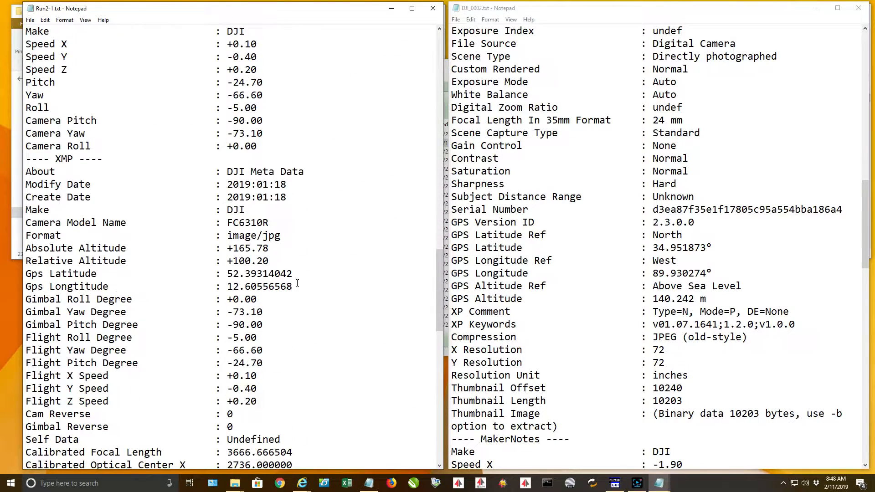
pyautogui.scroll(-2, 297, 284)
pyautogui.scroll(-1, 297, 283)
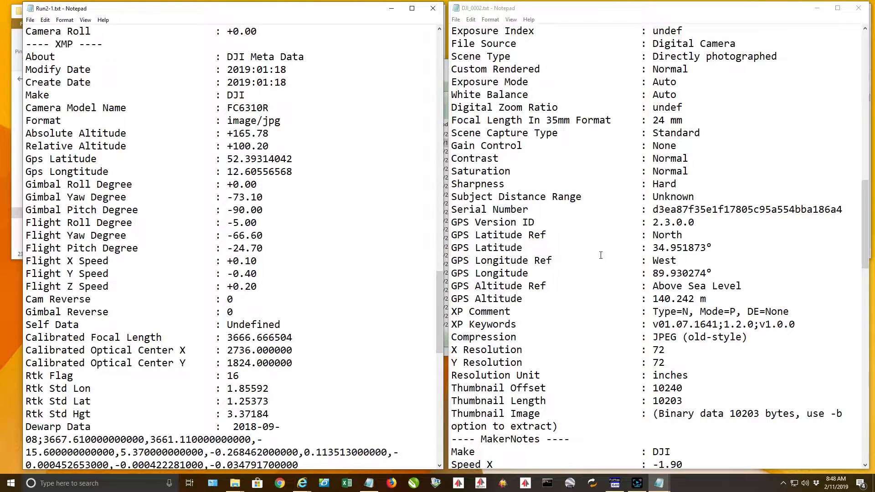
pyautogui.scroll(-9, 600, 253)
pyautogui.scroll(-5, 600, 253)
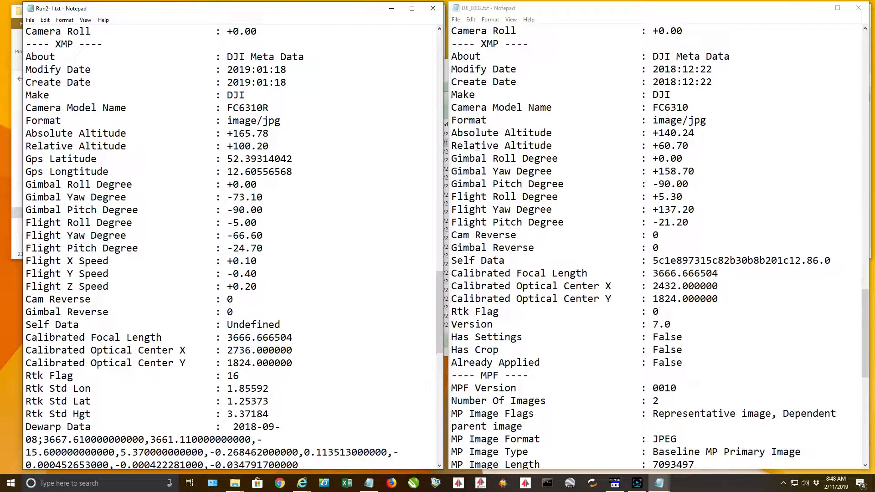
# - Highlight the Absolute and Relative Altitude lines in DJI_0002.txt, and the XMP Gps Latitude and Longtitude lines in Run2-1.txt
pyautogui.moveTo(451, 133); pyautogui.dragTo(704, 145)
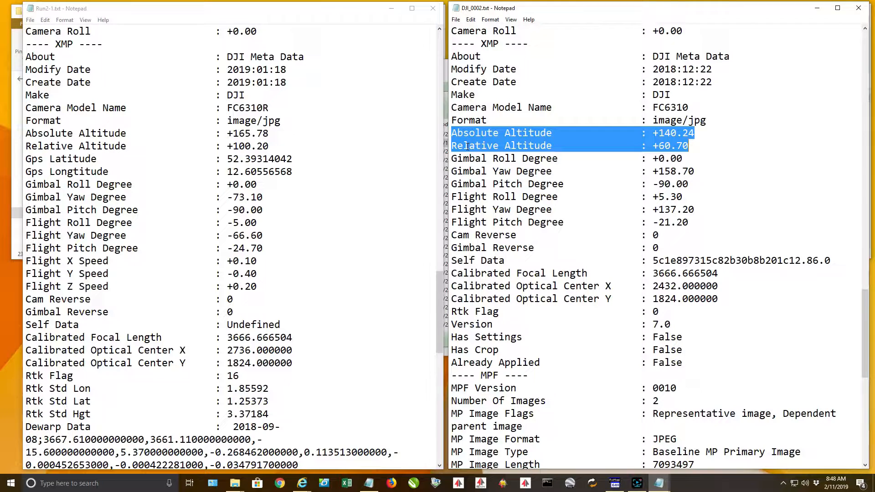
pyautogui.click(482, 146)
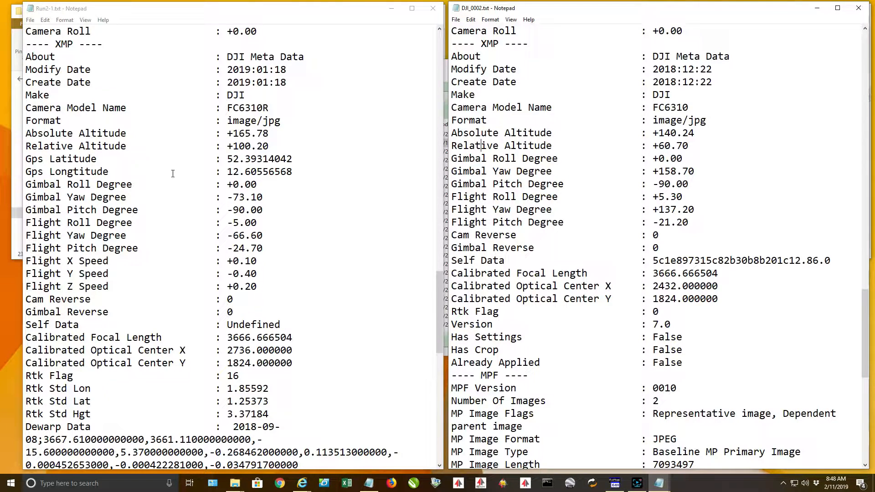
pyautogui.moveTo(26, 159); pyautogui.dragTo(293, 171)
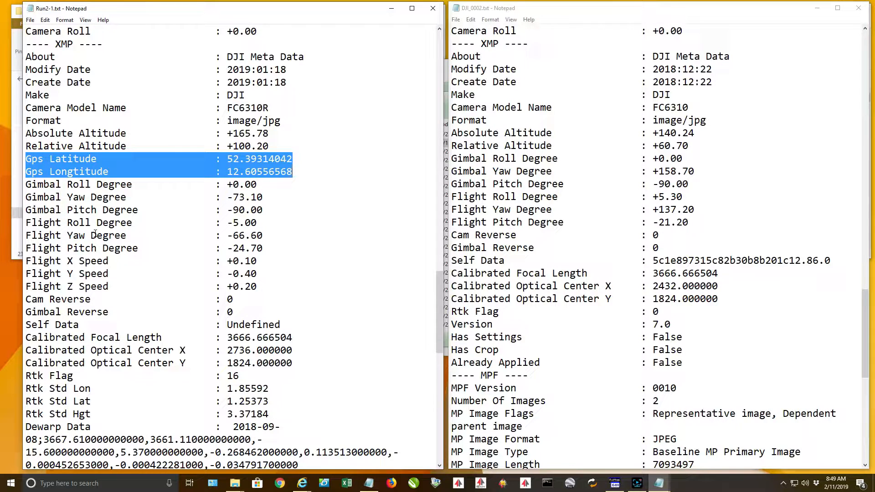
# - Highlight the lines from Rtk Flag to Rtk Std Hgt in Run2-1.txt and the Rtk Flag line in DJI_0002.txt
pyautogui.scroll(-4, 109, 227)
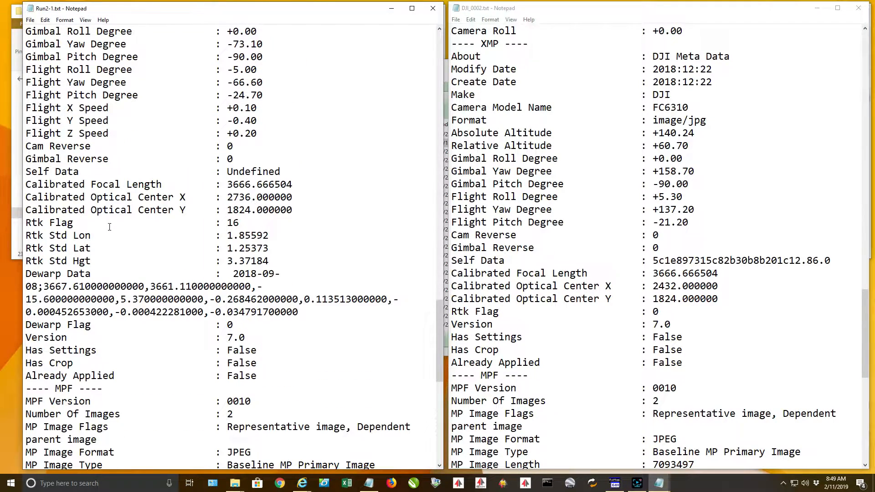
pyautogui.moveTo(26, 222); pyautogui.dragTo(270, 263)
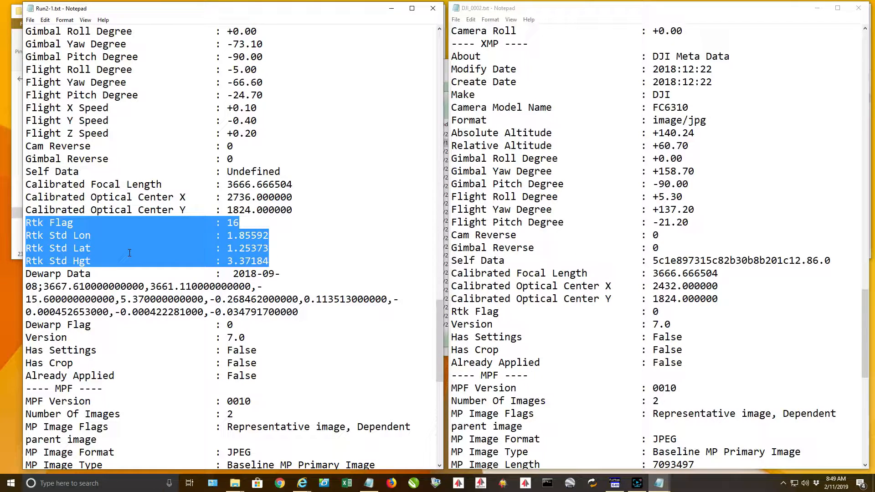
pyautogui.click(560, 9)
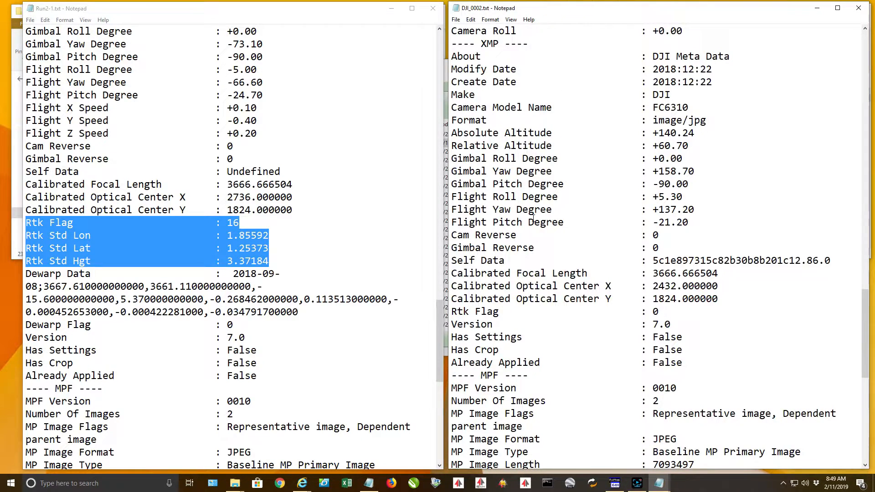
pyautogui.scroll(-6, 533, 219)
pyautogui.scroll(3, 533, 219)
pyautogui.moveTo(452, 196); pyautogui.dragTo(660, 198)
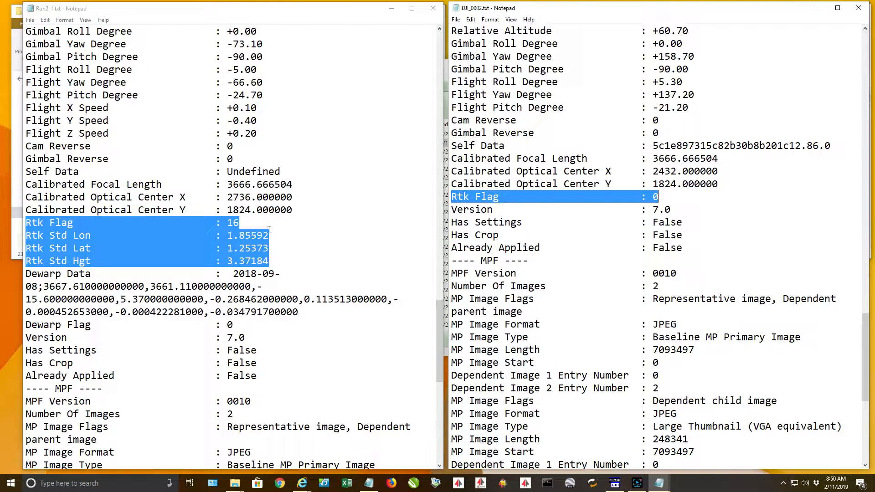
# - Examine the Rtk Flag in Run2-1.txt, highlighting the three Rtk Std lines and the Rtk Std Lon value
pyautogui.click(231, 223)
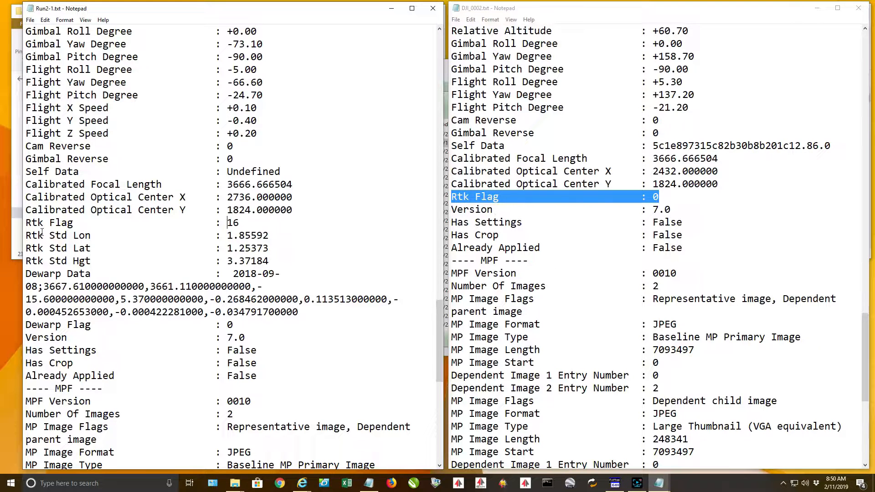
pyautogui.moveTo(26, 235); pyautogui.dragTo(271, 256)
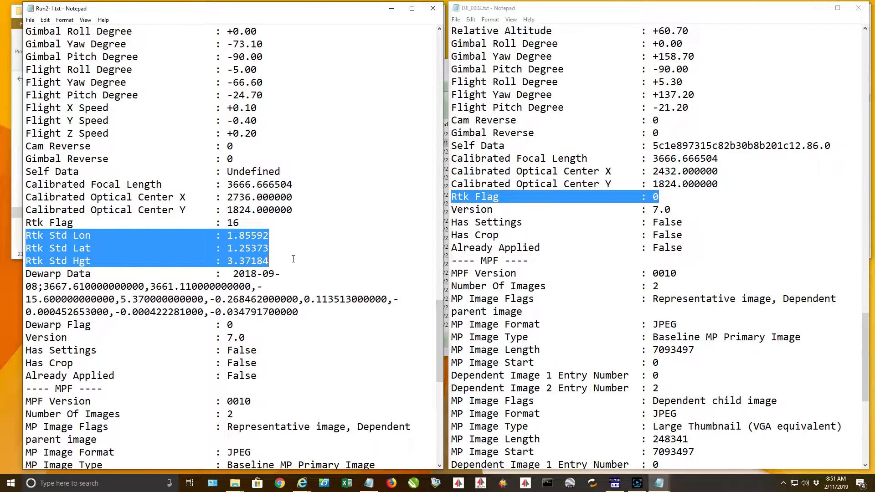
pyautogui.click(244, 235)
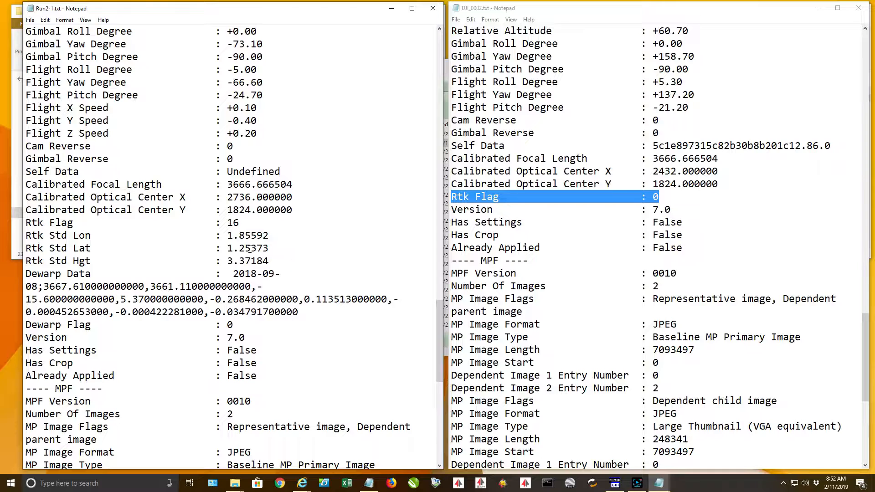
pyautogui.click(227, 236)
pyautogui.moveTo(227, 236); pyautogui.dragTo(271, 236)
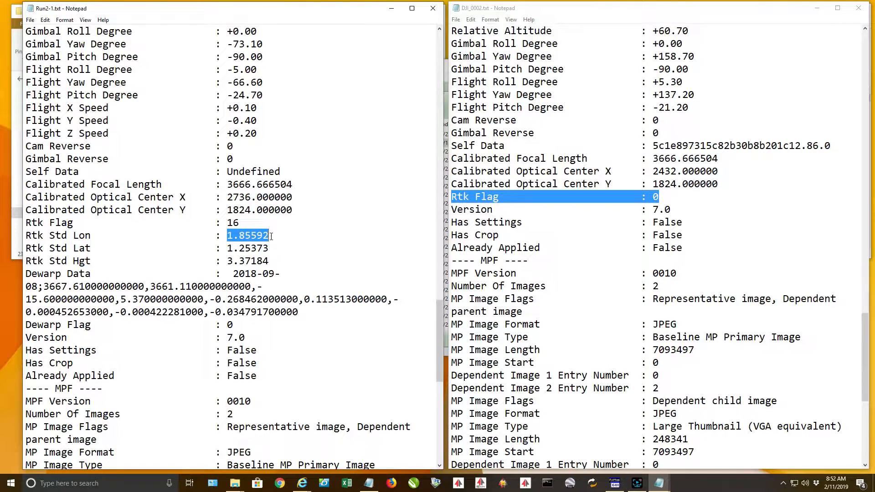
pyautogui.click(91, 235)
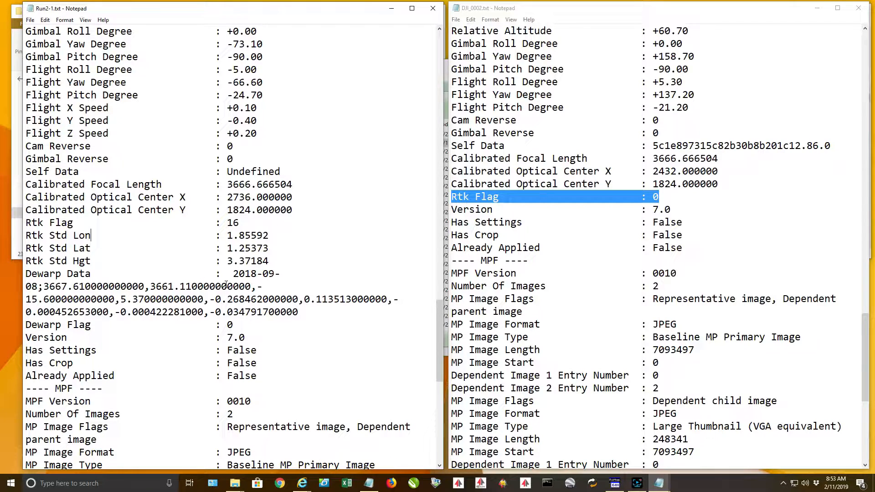
# - Clear the Rtk Flag highlight in DJI_0002.txt and close both metadata text files
pyautogui.click(504, 197)
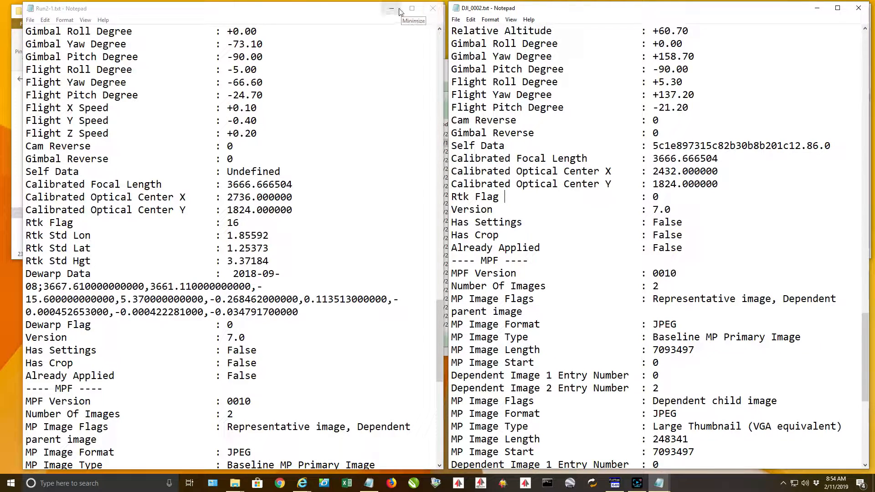
pyautogui.click(433, 9)
pyautogui.click(858, 8)
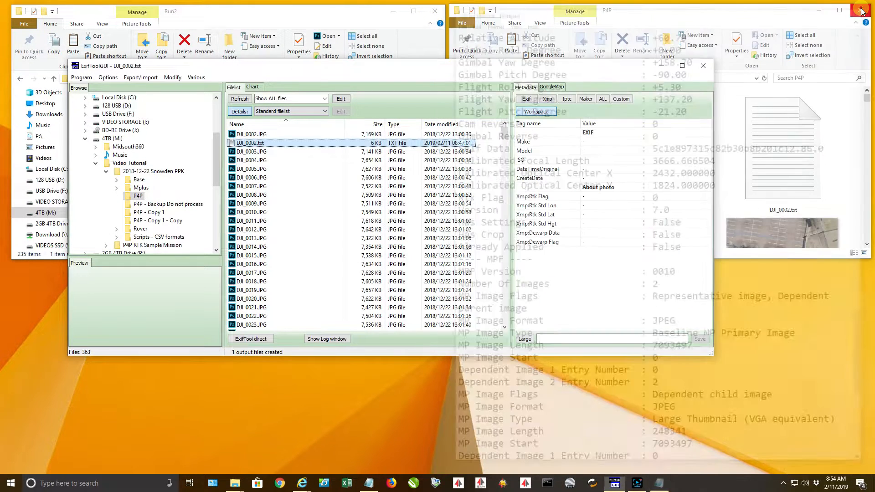
# - Delete the exported metadata files DJI_0002.txt and Run2-1.txt from their image folders, and close ExifToolGUI
pyautogui.click(255, 142)
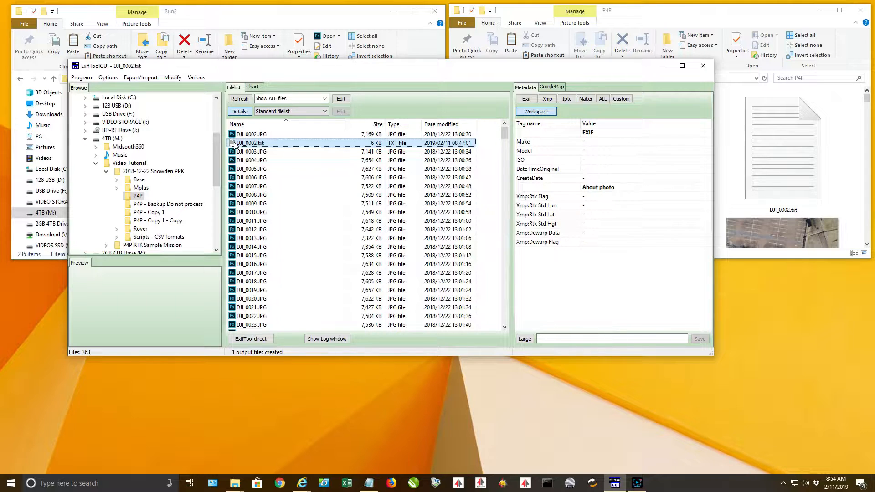
pyautogui.doubleClick(234, 143)
pyautogui.press('Delete')
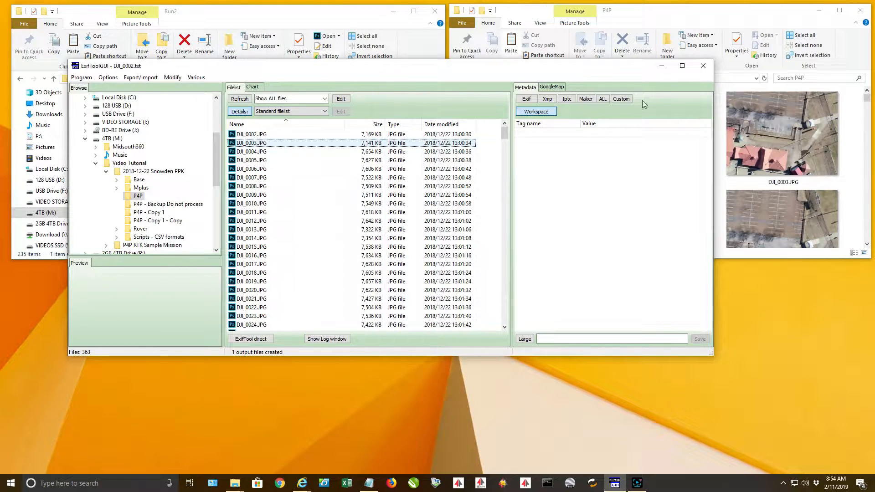
pyautogui.click(704, 66)
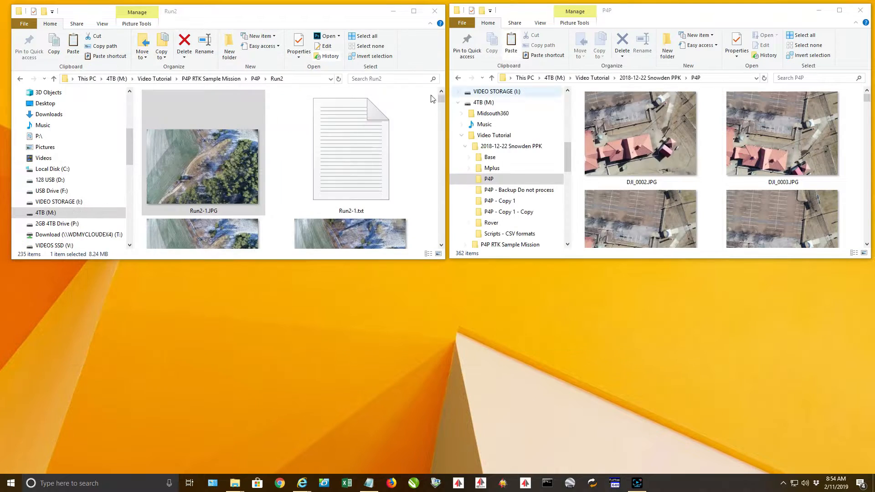
pyautogui.click(360, 167)
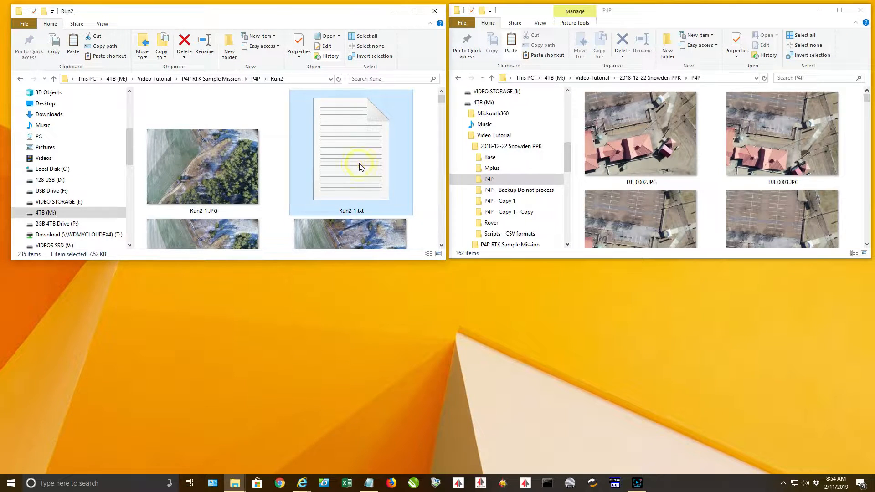
pyautogui.press('Delete')
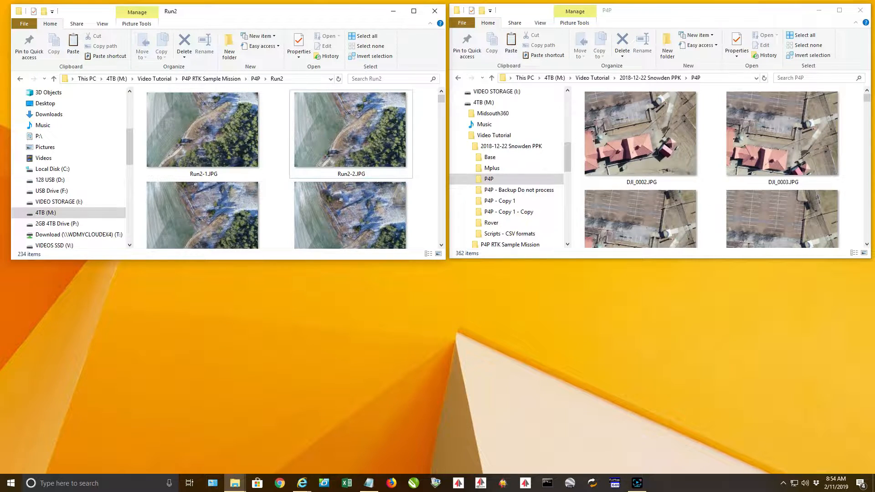
# - Enlarge the Exiftool folder window and open the Exiftool folder again from Local Disk (C:)
pyautogui.moveTo(0, 237); pyautogui.dragTo(286, 158)
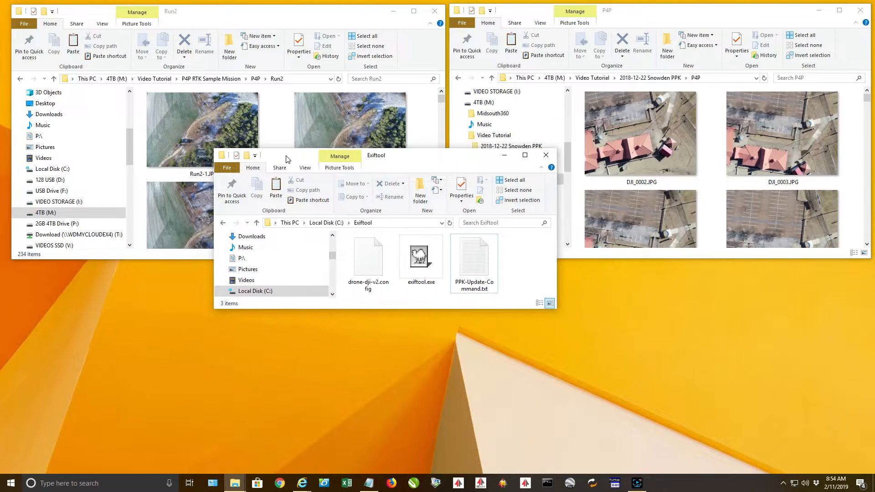
pyautogui.moveTo(284, 309); pyautogui.dragTo(288, 352)
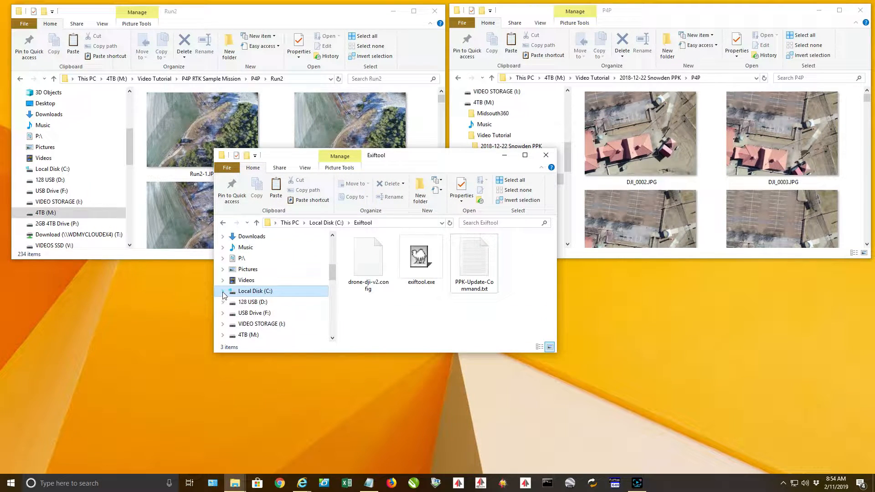
pyautogui.click(258, 293)
pyautogui.click(352, 299)
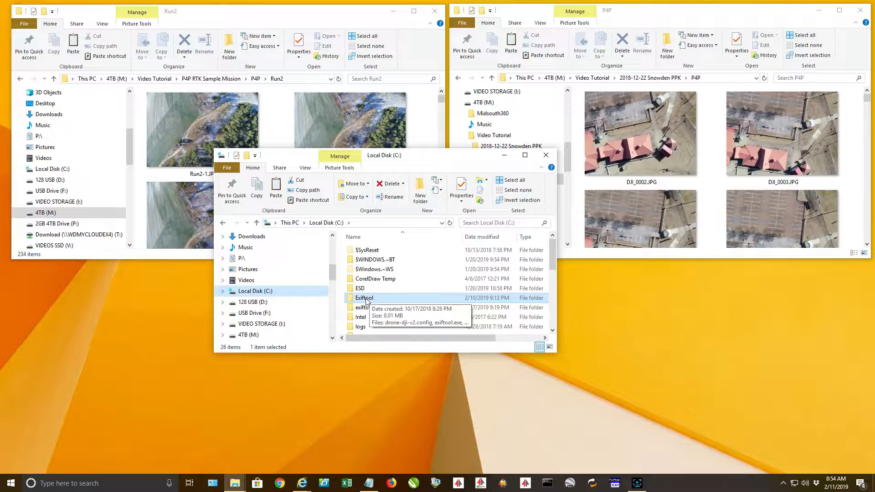
pyautogui.doubleClick(364, 299)
pyautogui.click(423, 257)
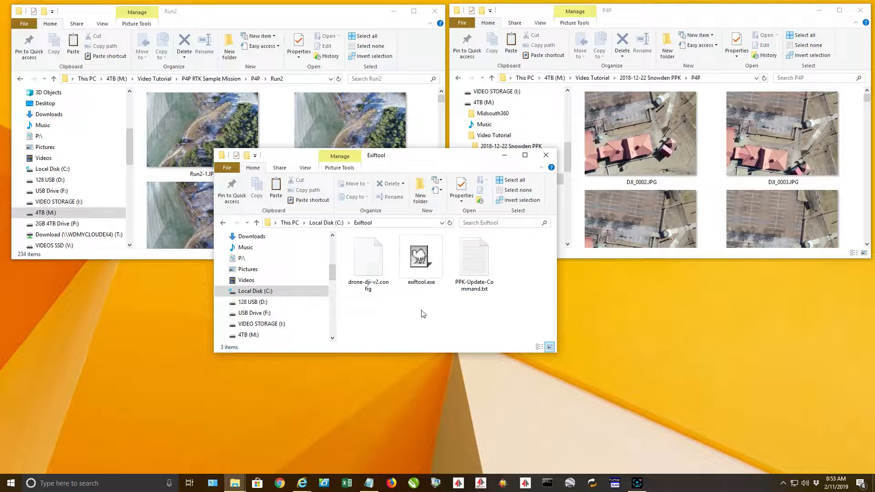
# - Open drone-dji-v2.config from the Exiftool folder in Notepad++
pyautogui.click(366, 262)
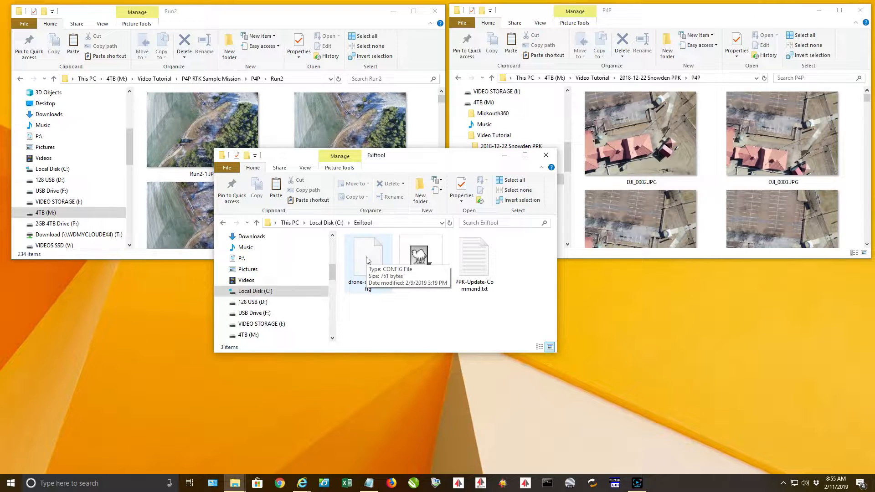
pyautogui.press('alt')
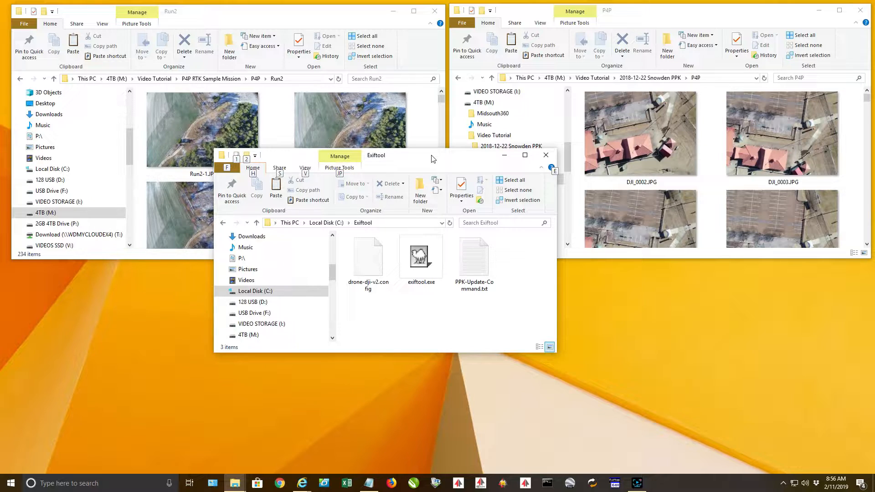
pyautogui.click(367, 254)
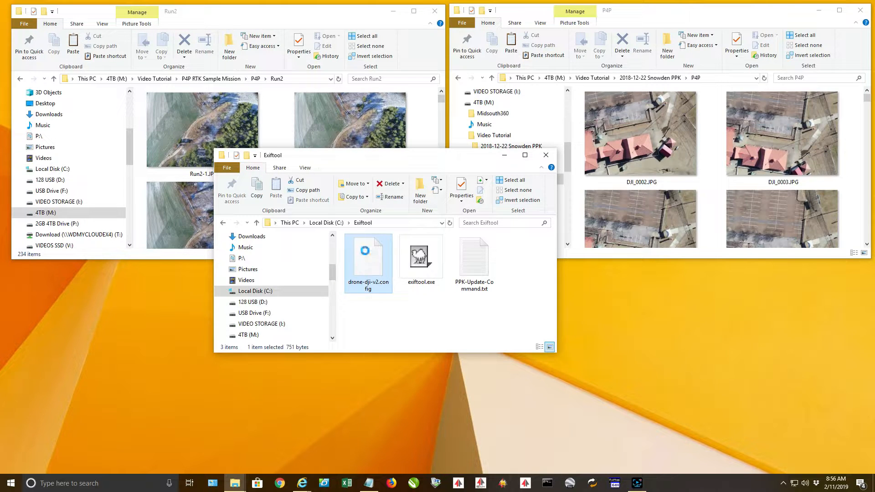
pyautogui.rightClick(366, 254)
pyautogui.click(409, 289)
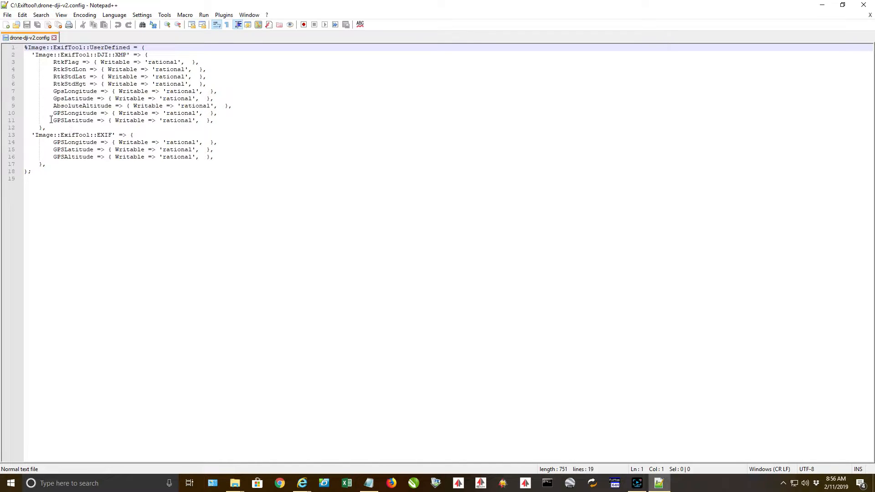
# - Delete the GPSLongitude and GPSLatitude entries below AbsoluteAltitude in the DJI::XMP section, including the leftover blank line
pyautogui.moveTo(25, 113); pyautogui.dragTo(234, 119)
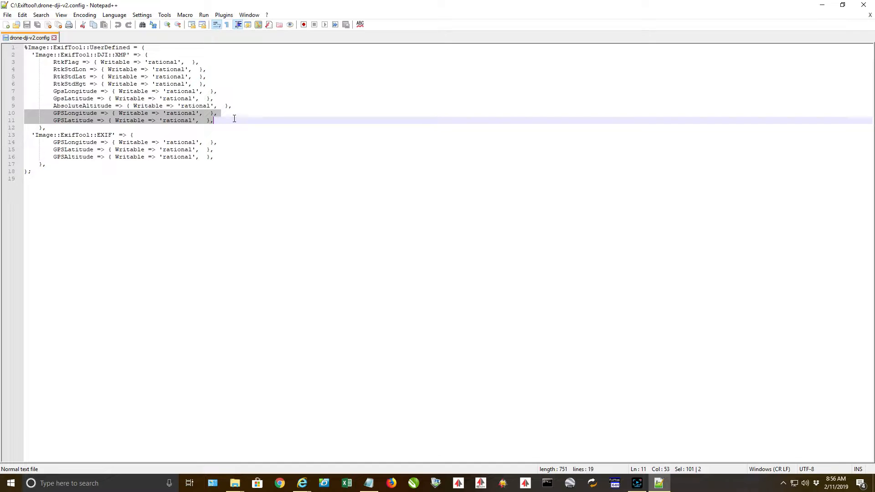
pyautogui.press('Delete')
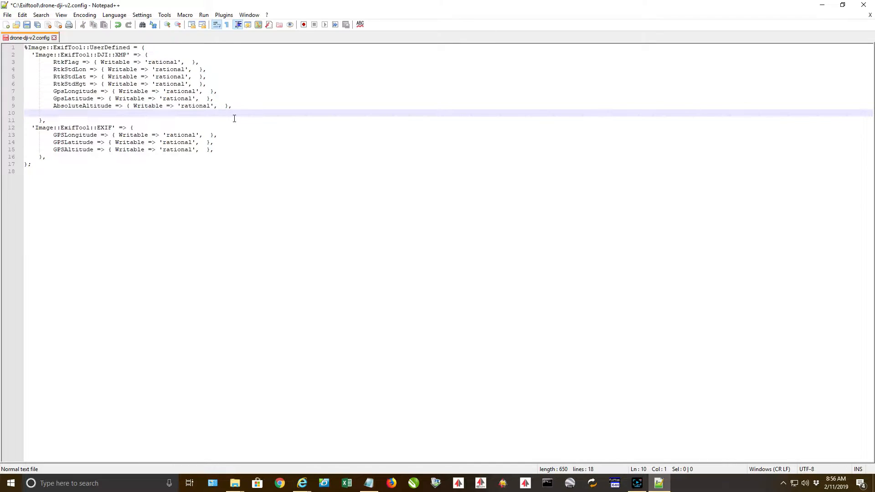
pyautogui.press('BackSpace')
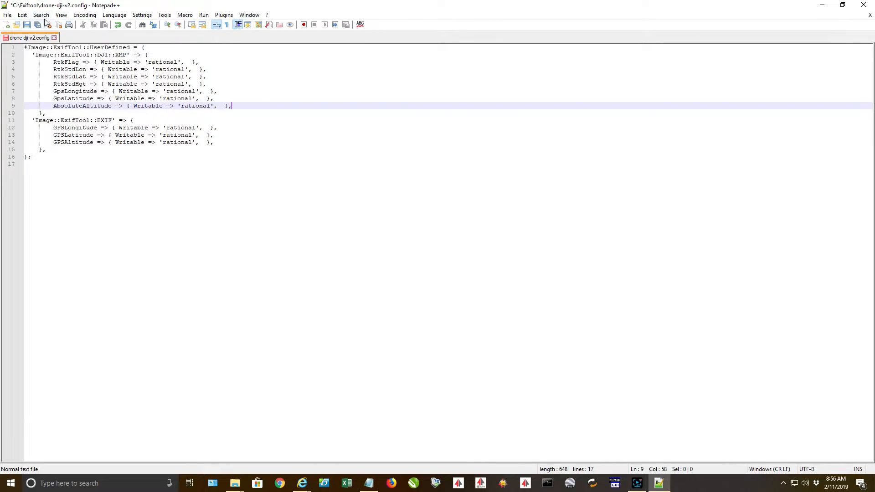
# - Save the changes to drone-dji-v2.config, and close the file and Notepad++
pyautogui.click(7, 15)
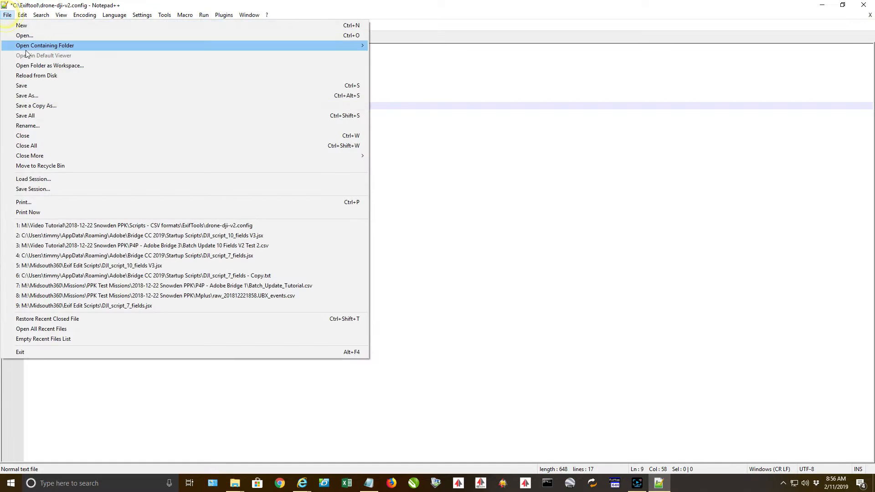
pyautogui.click(29, 86)
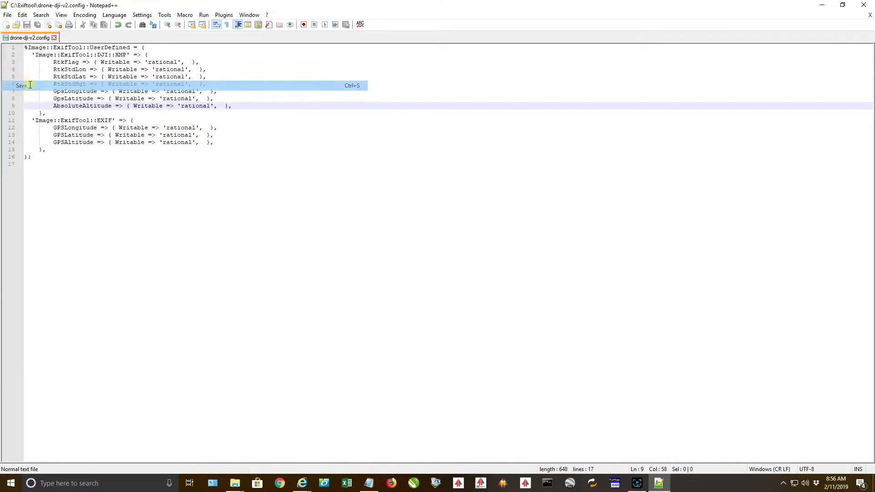
pyautogui.click(54, 37)
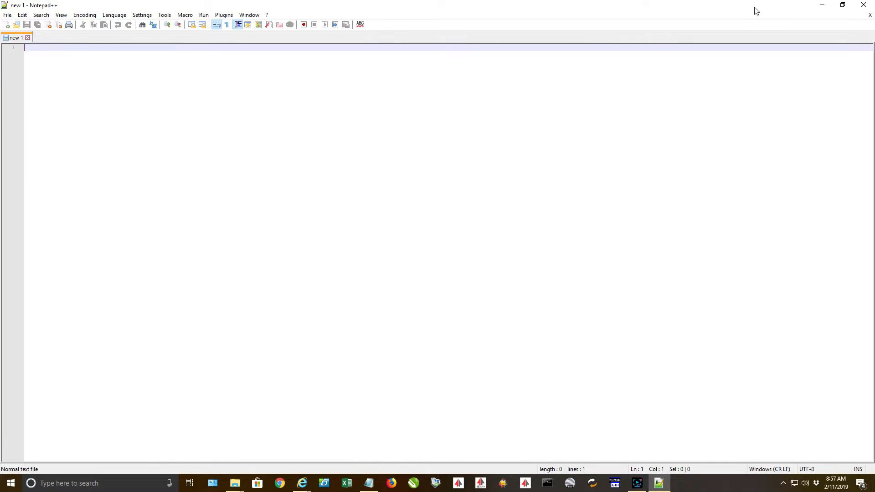
pyautogui.click(866, 9)
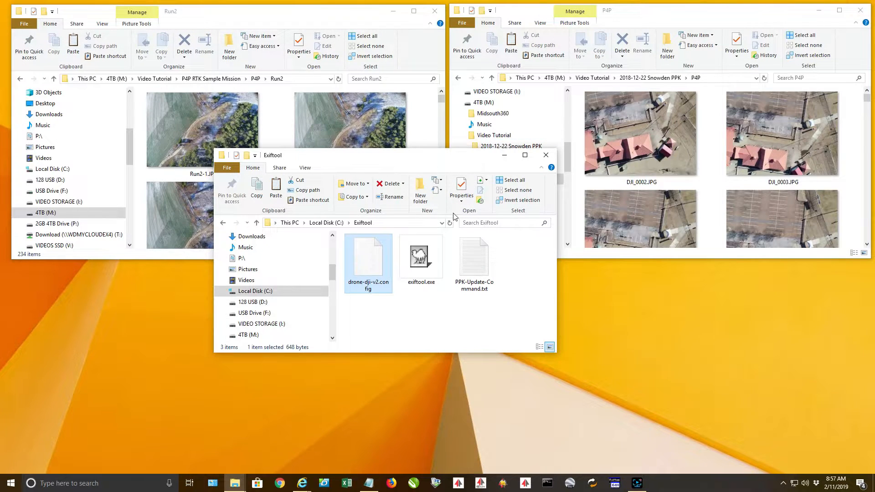
# - Open PPK-Update-Command.txt, highlight the full exiftool command below the four instructions, and close the file
pyautogui.doubleClick(477, 259)
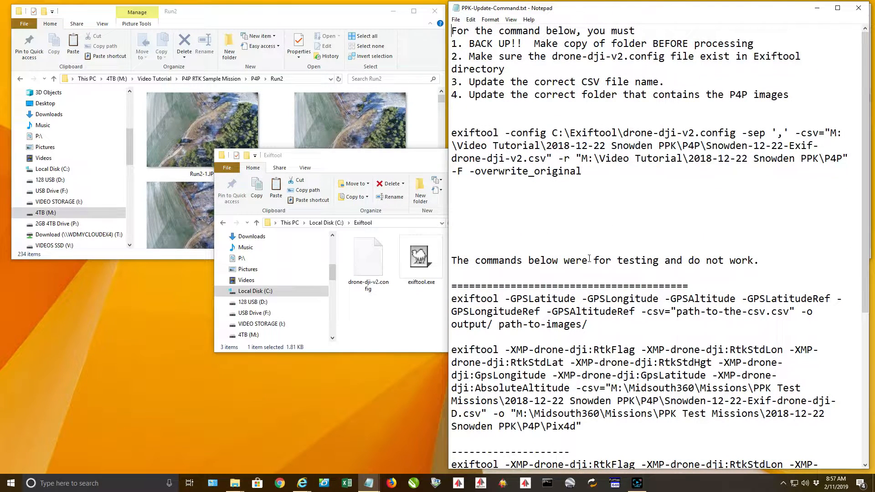
pyautogui.moveTo(452, 133); pyautogui.dragTo(660, 200)
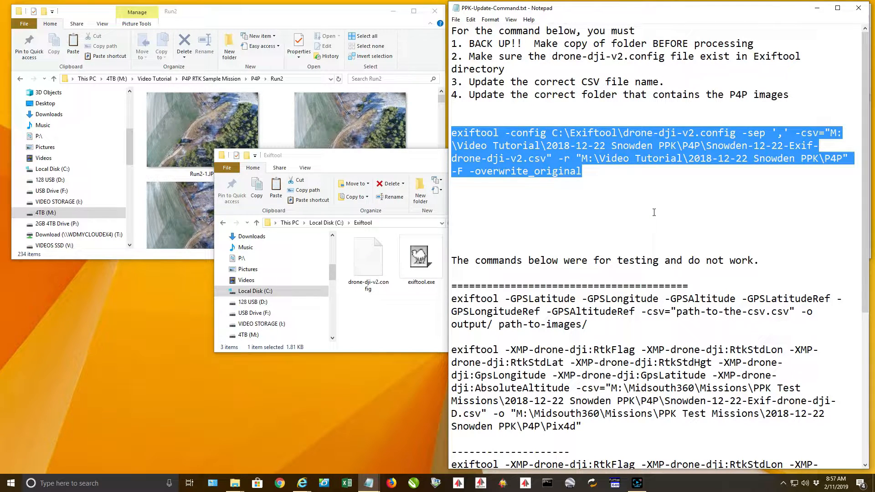
pyautogui.click(606, 198)
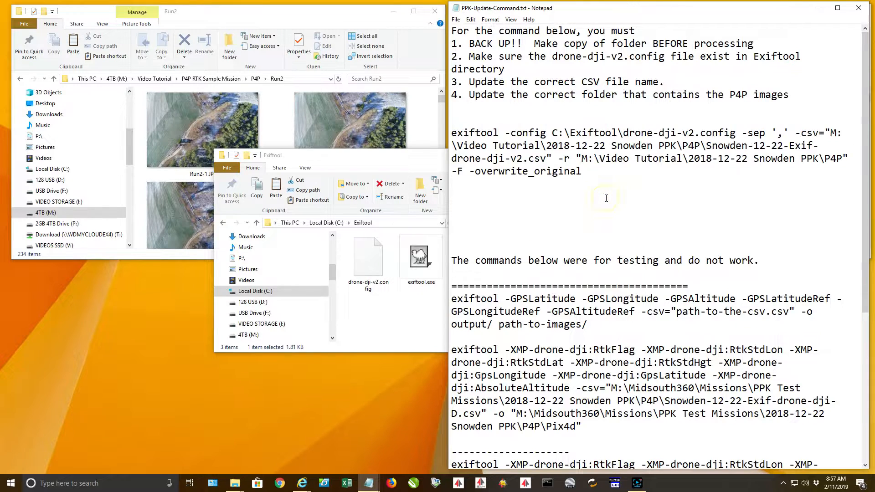
pyautogui.click(858, 7)
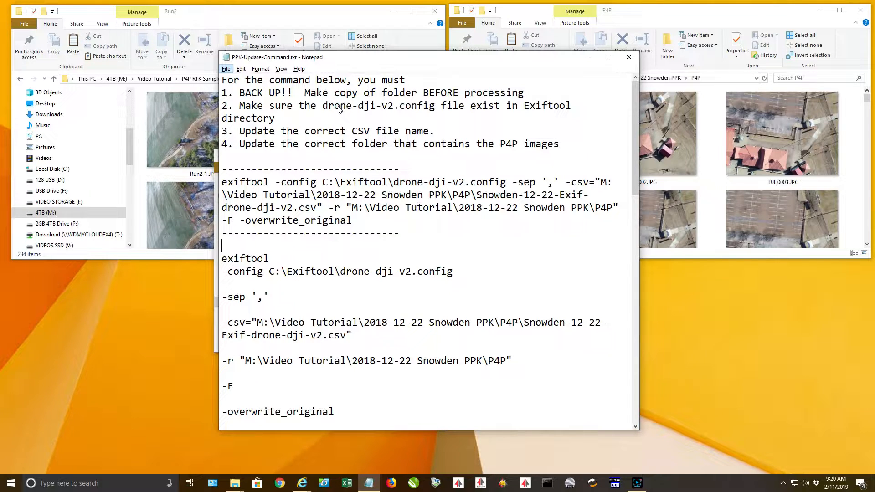
# - Highlight the C:\Exiftool path, the CSV file path and the -r image folder path in the broken-down command
pyautogui.click(272, 272)
pyautogui.moveTo(270, 272); pyautogui.dragTo(336, 273)
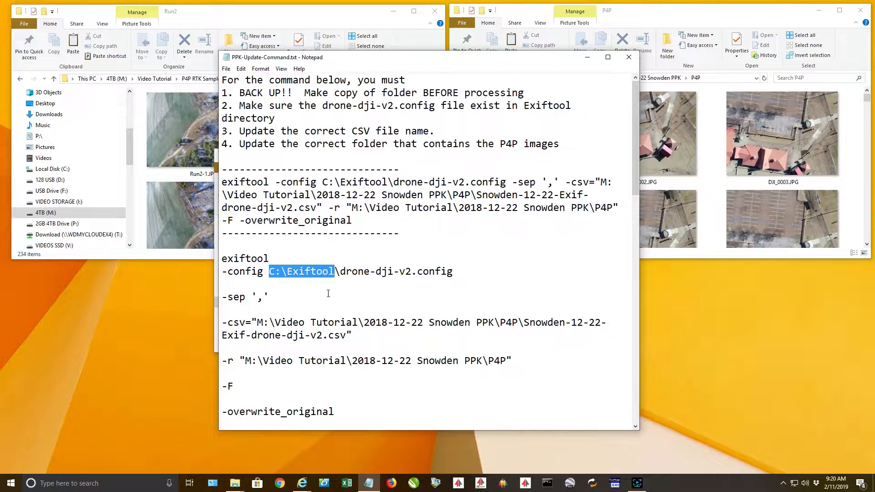
pyautogui.click(281, 133)
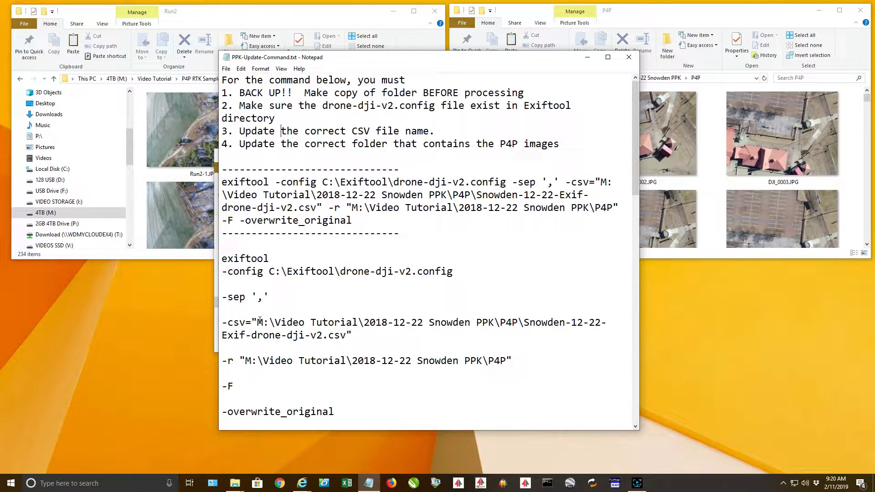
pyautogui.moveTo(258, 322); pyautogui.dragTo(345, 338)
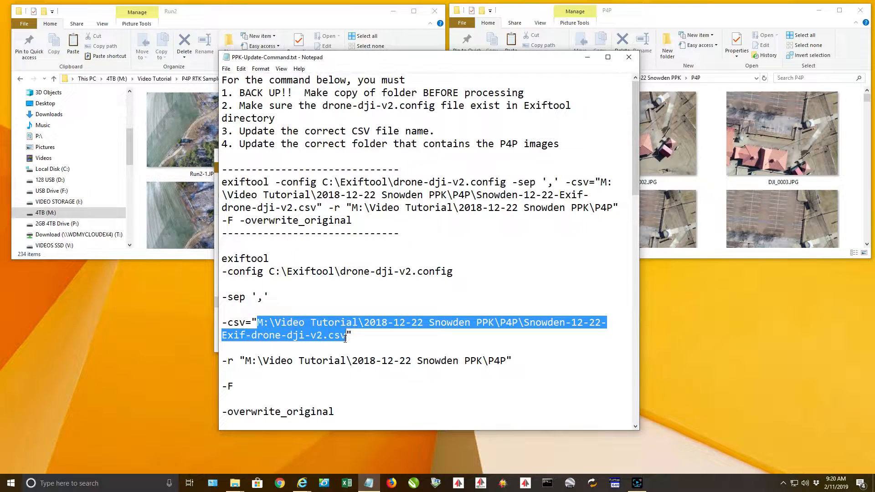
pyautogui.scroll(-1, 392, 333)
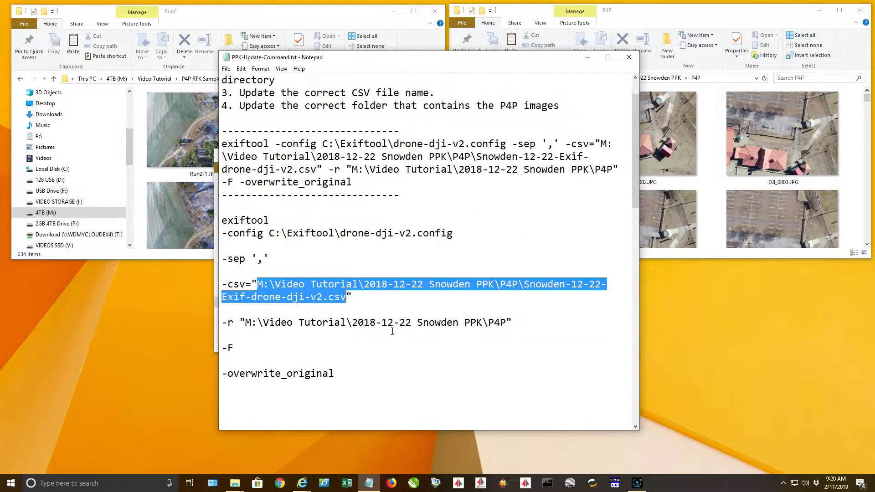
pyautogui.moveTo(246, 323); pyautogui.dragTo(508, 324)
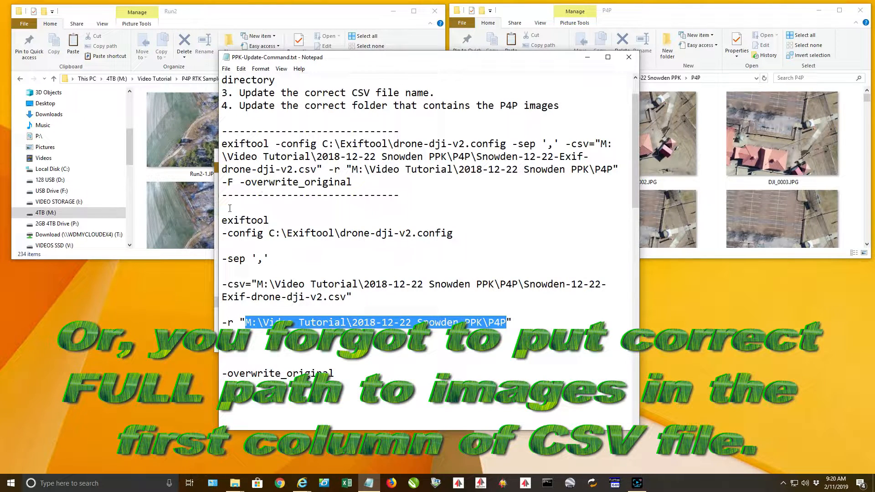
# - Highlight in turn the exiftool call, the -config option, the -sep option and the -csv option in the broken-down command
pyautogui.moveTo(222, 220); pyautogui.dragTo(270, 220)
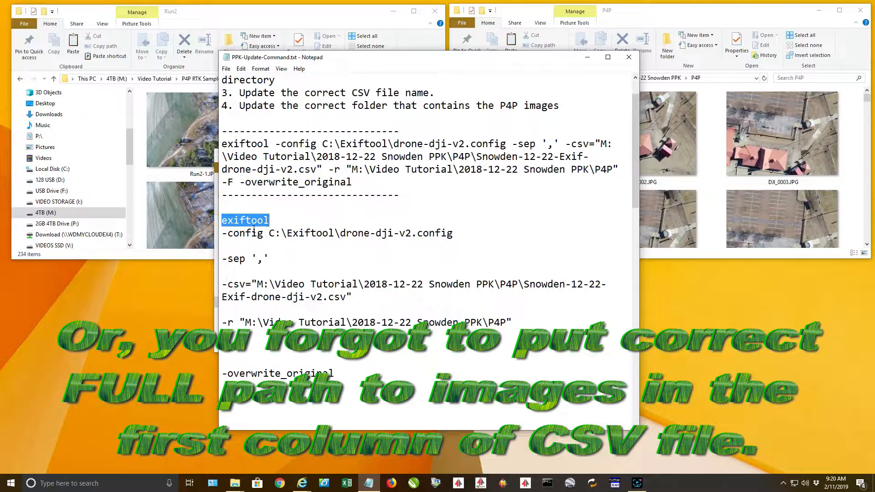
pyautogui.moveTo(223, 234); pyautogui.dragTo(456, 236)
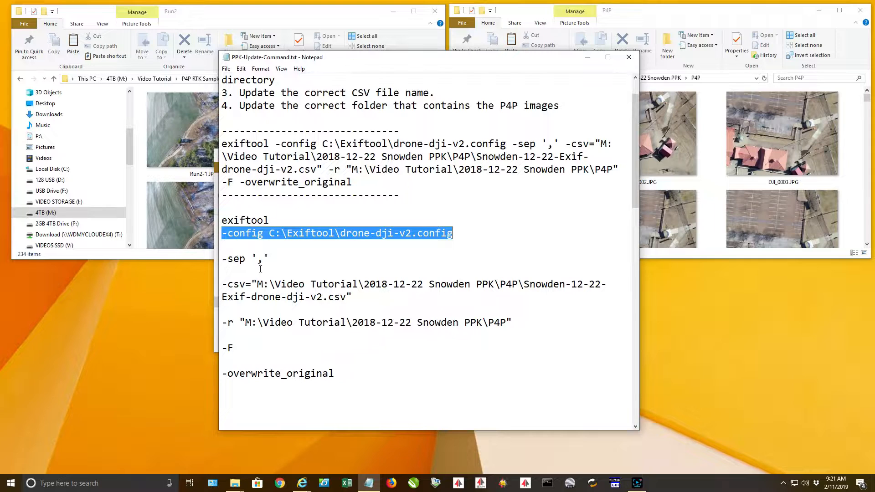
pyautogui.moveTo(222, 259); pyautogui.dragTo(269, 259)
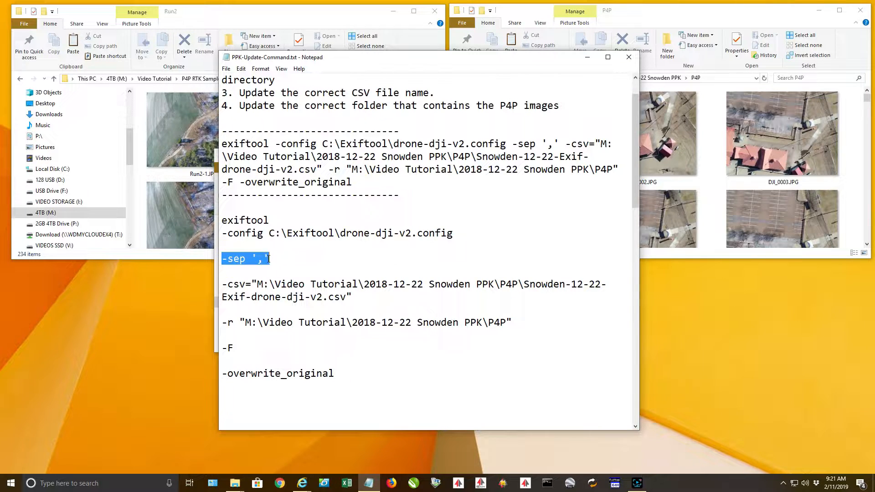
pyautogui.scroll(-1, 323, 265)
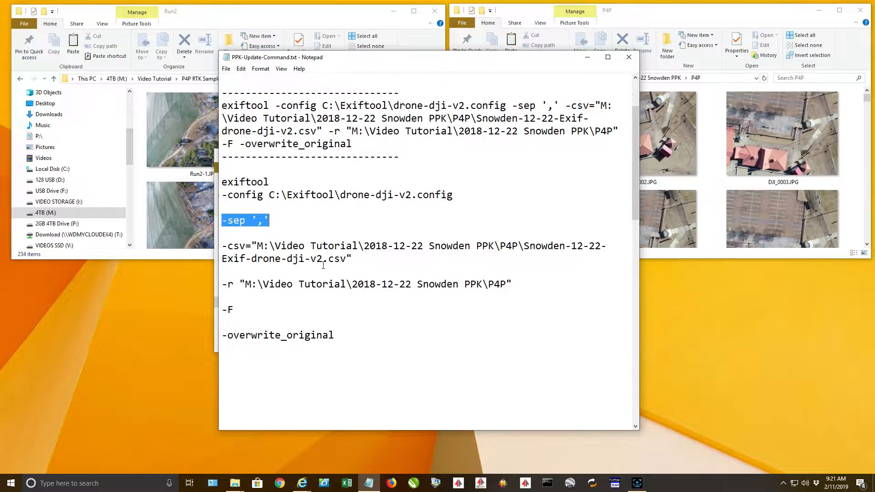
pyautogui.moveTo(223, 248); pyautogui.dragTo(354, 263)
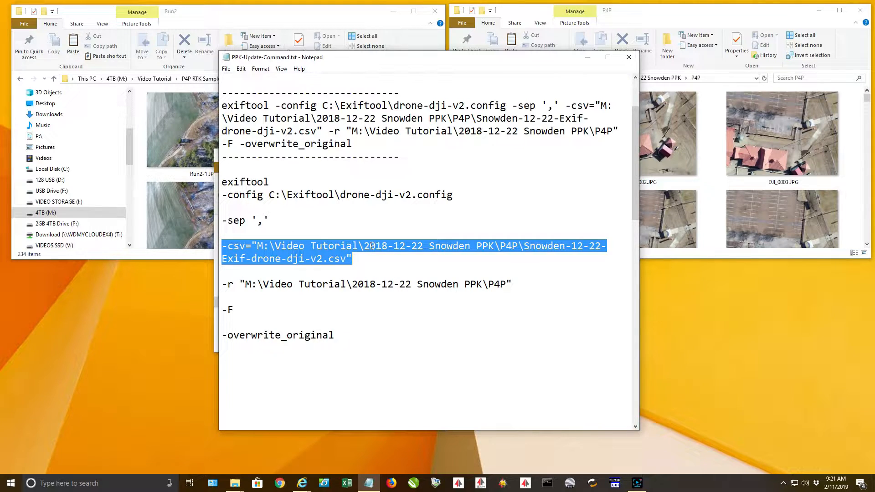
# - Highlight the image folder path of the -r option and the -overwrite_original option in the broken-down command
pyautogui.click(227, 285)
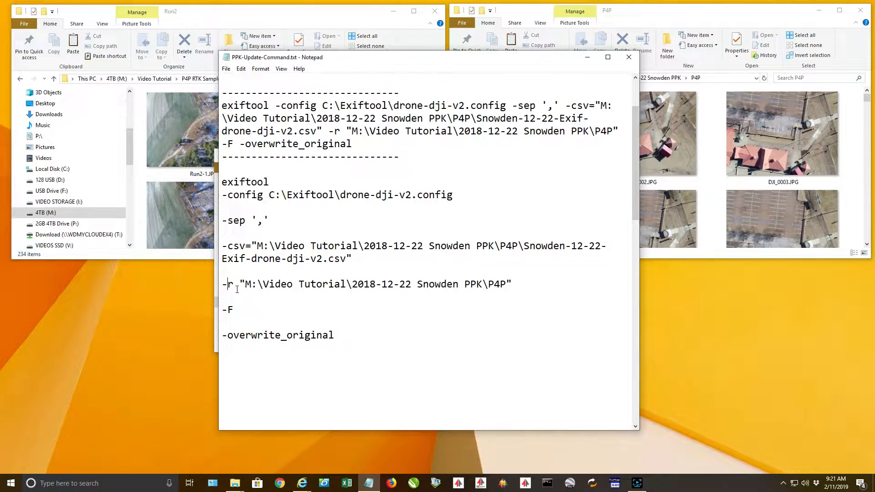
pyautogui.moveTo(245, 284); pyautogui.dragTo(508, 294)
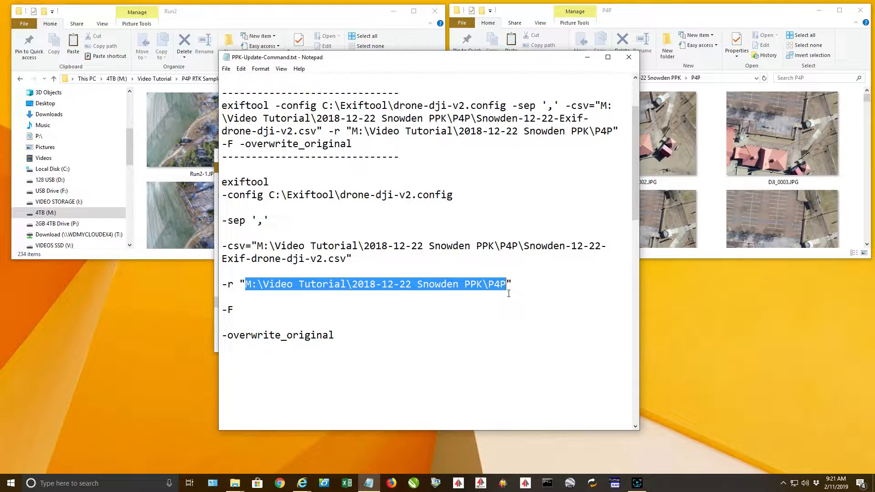
pyautogui.click(509, 294)
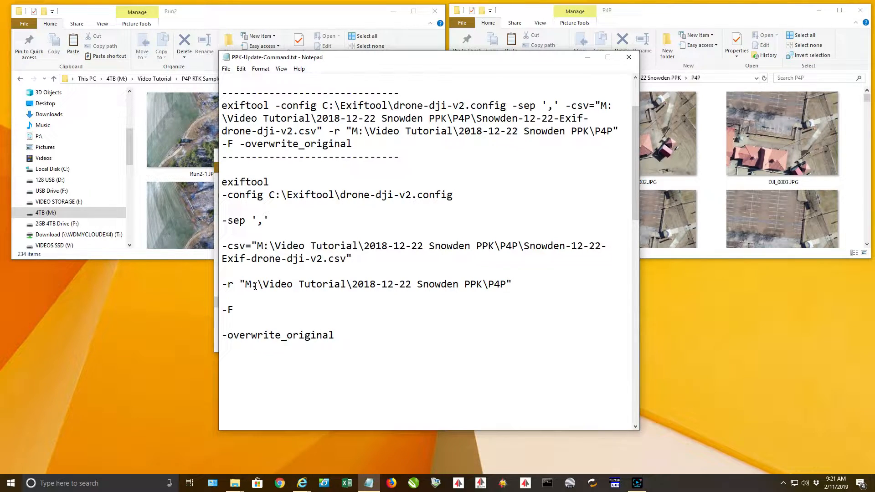
pyautogui.click(507, 285)
pyautogui.moveTo(222, 336); pyautogui.dragTo(335, 336)
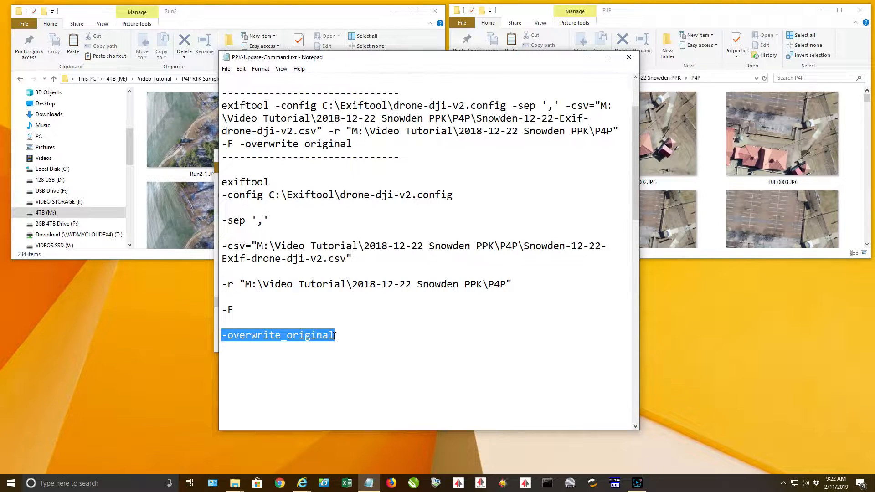
# - Highlight the BACK UP instruction at the start of the file, and highlight the -overwrite_original option again
pyautogui.scroll(2, 341, 220)
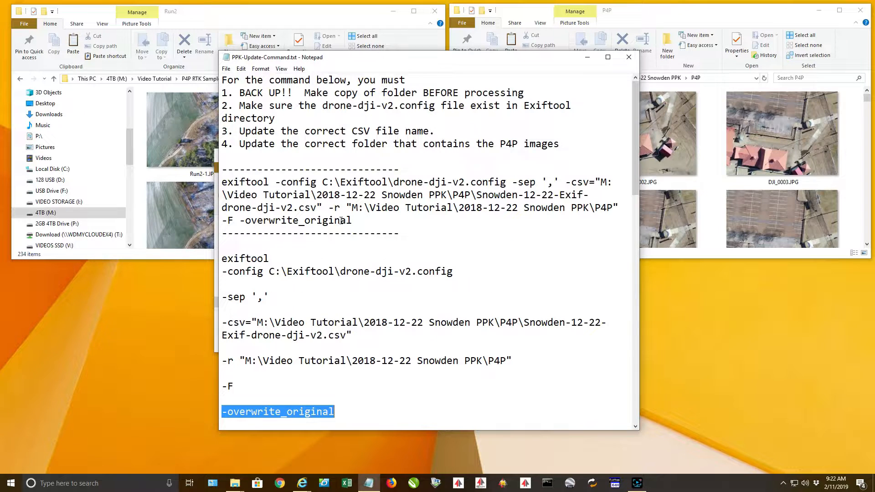
pyautogui.moveTo(239, 93); pyautogui.dragTo(551, 94)
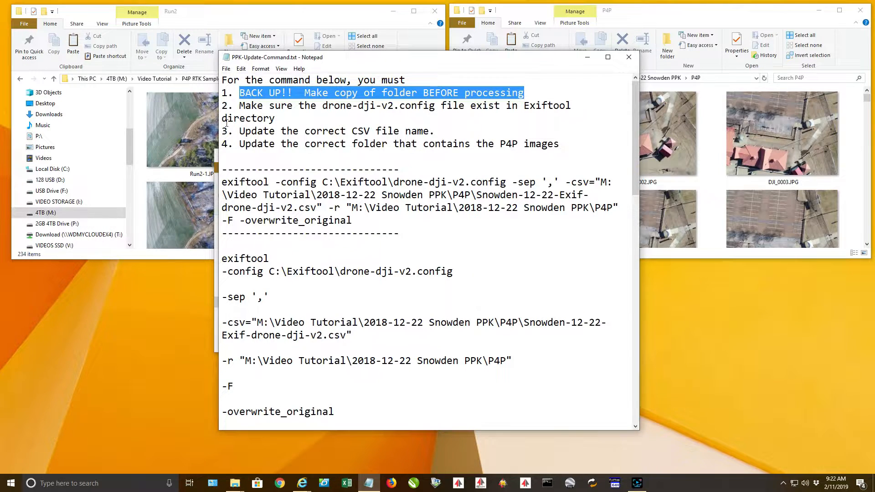
pyautogui.scroll(-3, 226, 123)
pyautogui.click(223, 298)
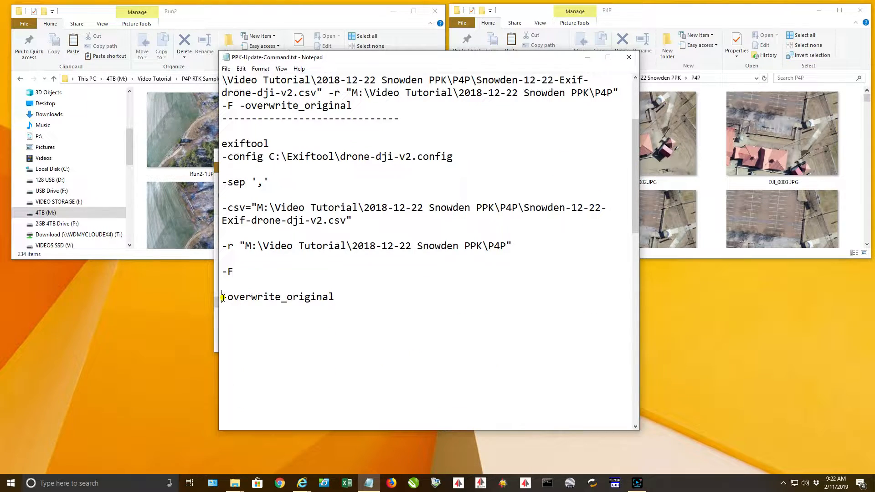
pyautogui.moveTo(223, 297); pyautogui.dragTo(335, 297)
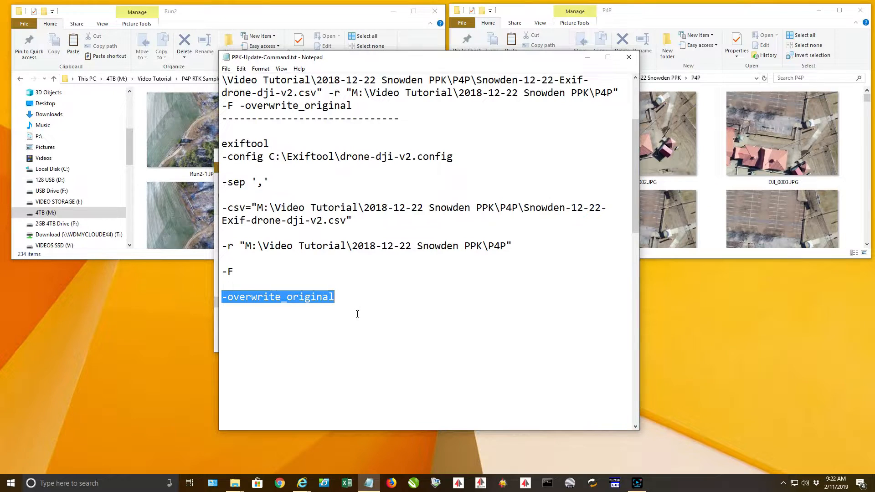
# - Select the full exiftool command between the dashed lines, and open a Command Prompt window
pyautogui.scroll(2, 357, 314)
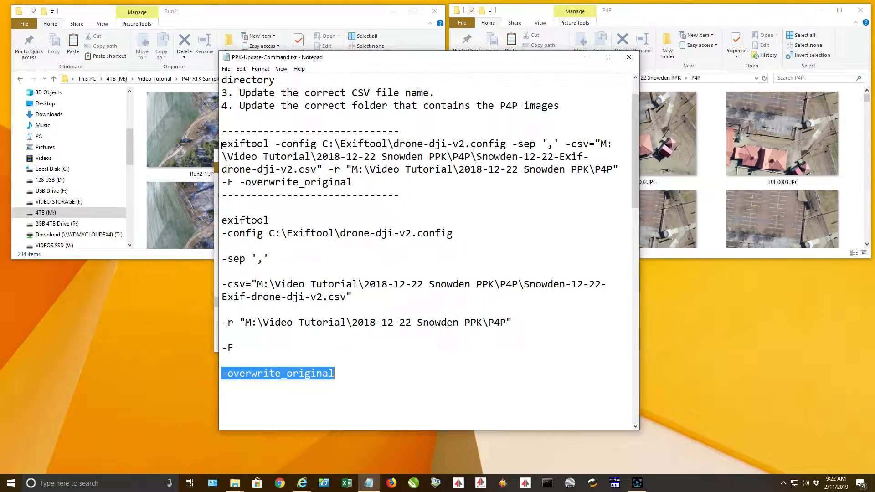
pyautogui.moveTo(224, 141); pyautogui.dragTo(358, 179)
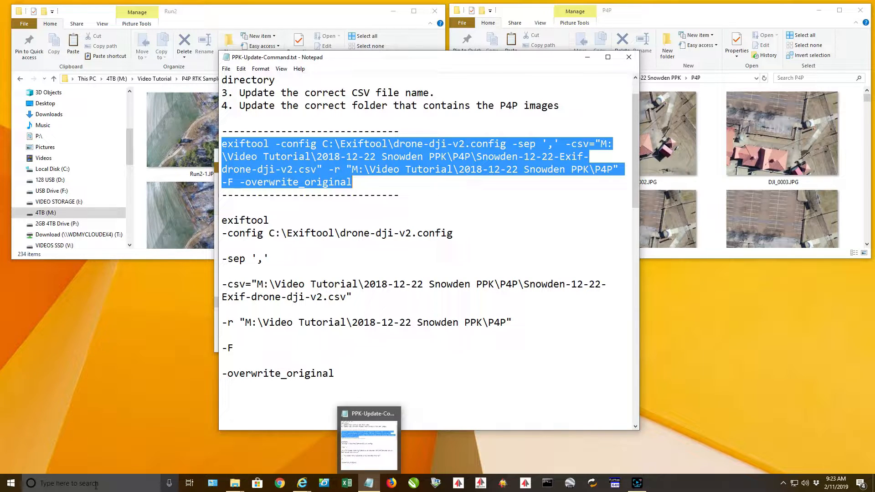
pyautogui.click(93, 484)
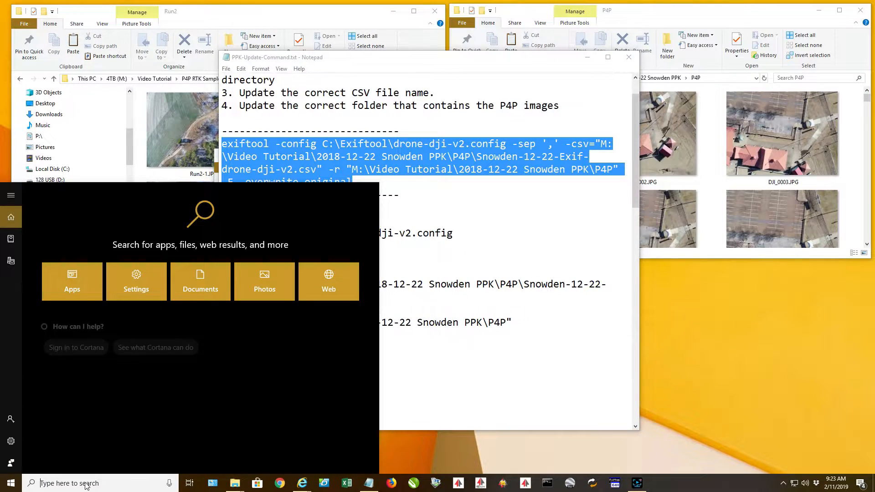
pyautogui.write('cmd')
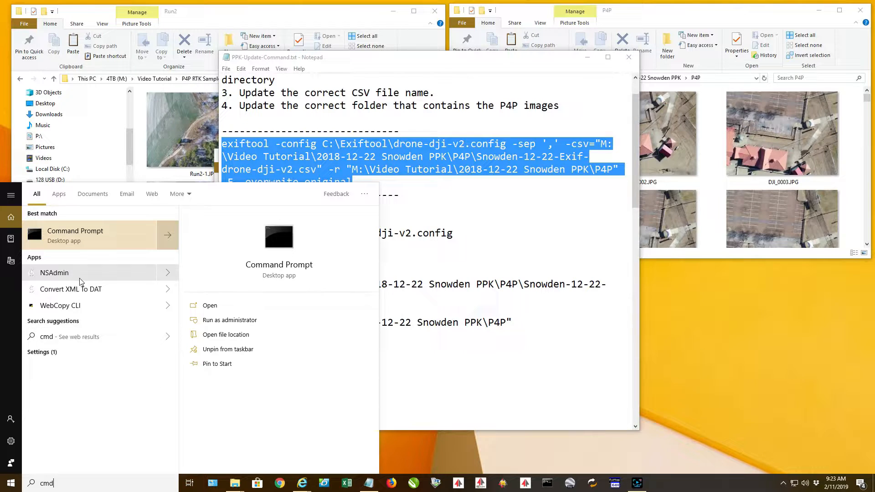
pyautogui.click(45, 237)
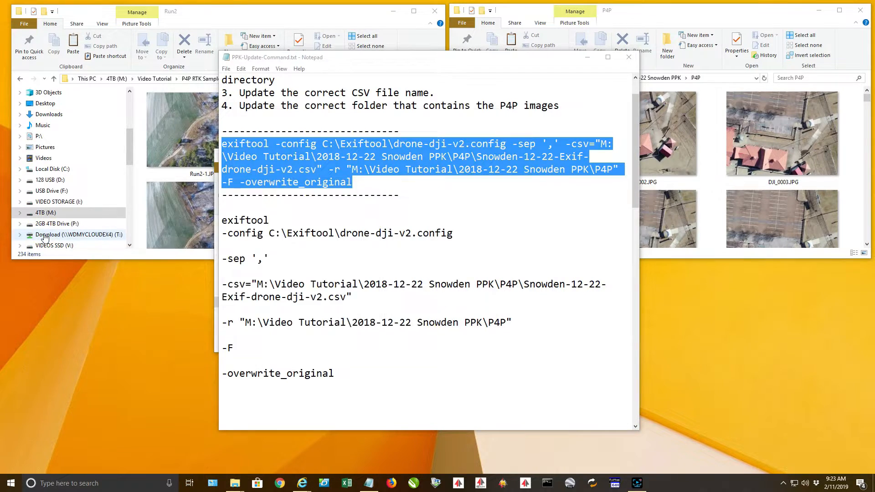
pyautogui.moveTo(264, 116); pyautogui.dragTo(339, 115)
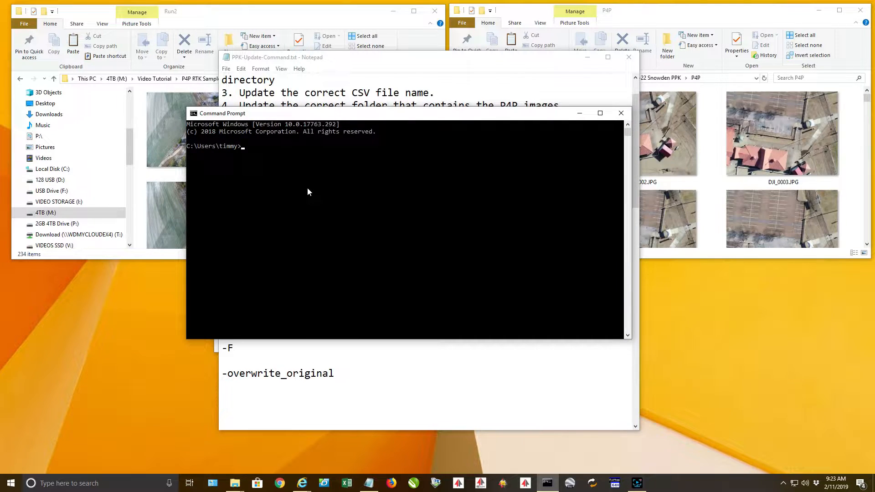
# - Change the Command Prompt directory to c:\exiftool, list its contents, and reposition the window below the selected command text
pyautogui.write('cd c:\\exiftool')
pyautogui.press('Return')
pyautogui.write('dir')
pyautogui.press('Return')
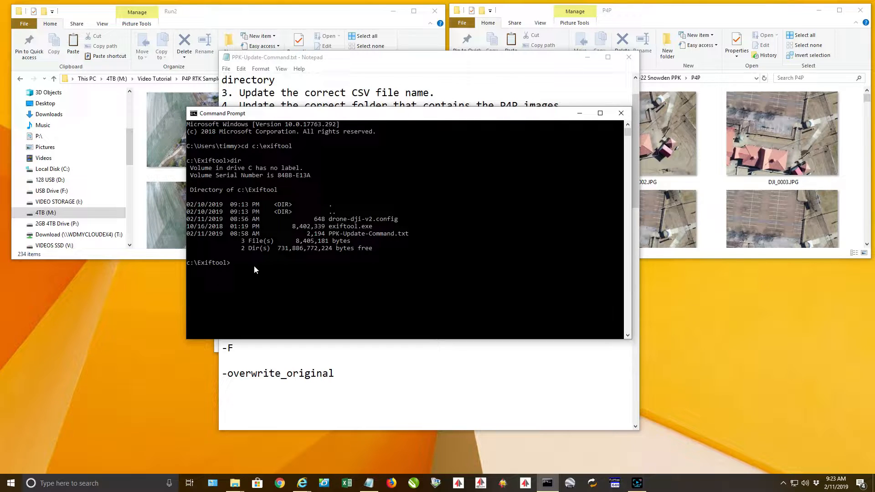
pyautogui.moveTo(356, 116); pyautogui.dragTo(381, 217)
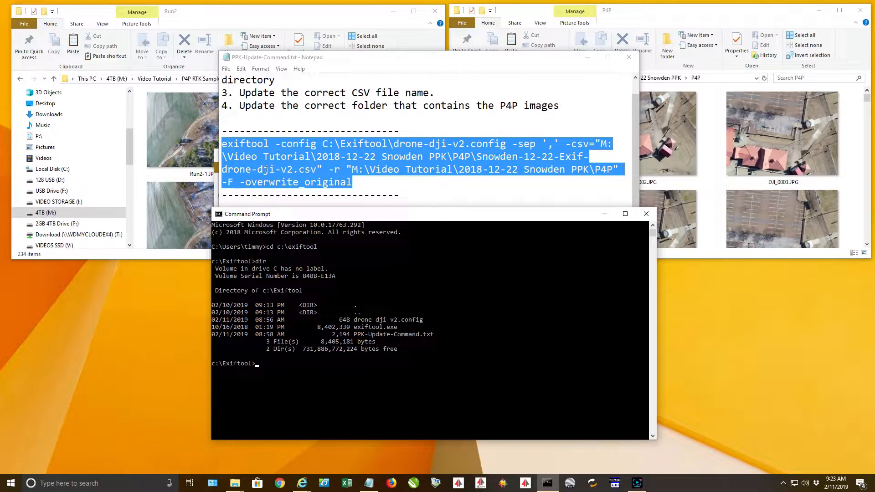
pyautogui.moveTo(380, 214); pyautogui.dragTo(333, 171)
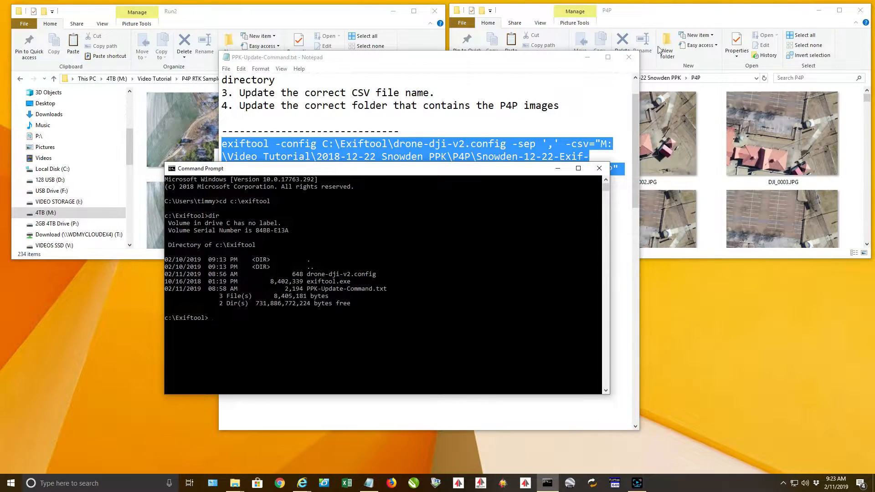
# - Switch to ExifToolGUI, collapse the Midsouth360 folder, and open the P4P folder under 2018-12-22 Snowden PPK
pyautogui.click(649, 11)
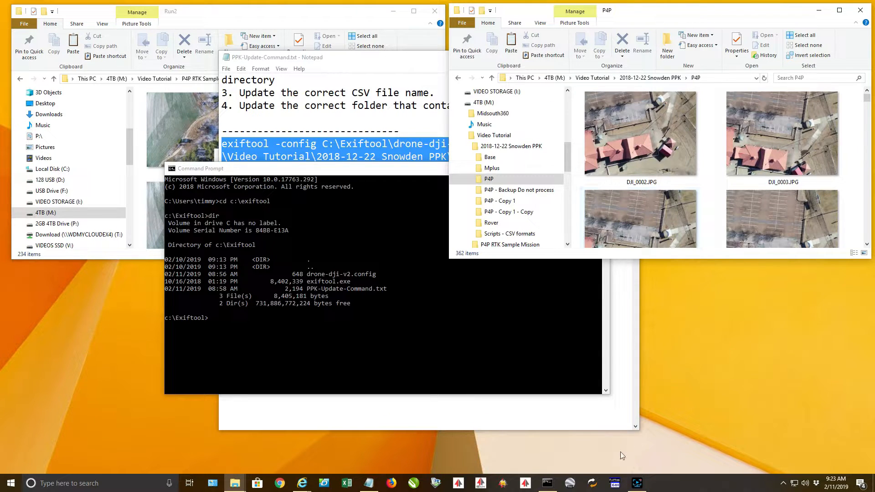
pyautogui.click(618, 485)
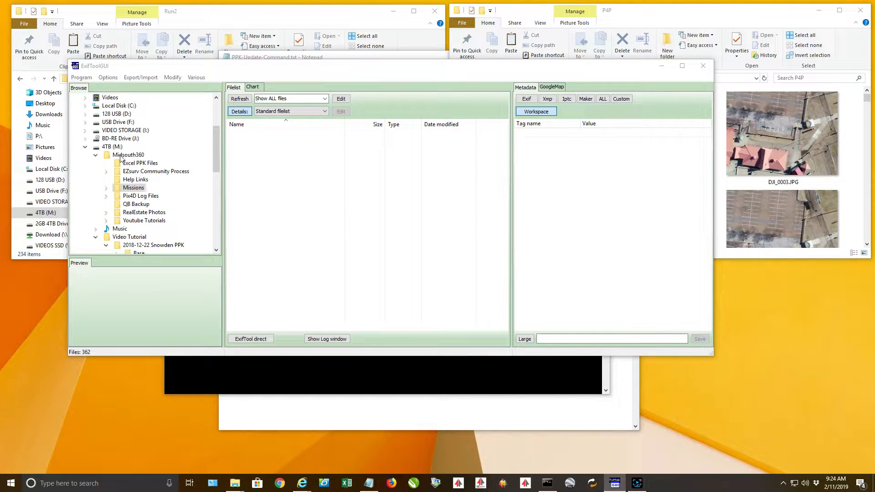
pyautogui.click(111, 155)
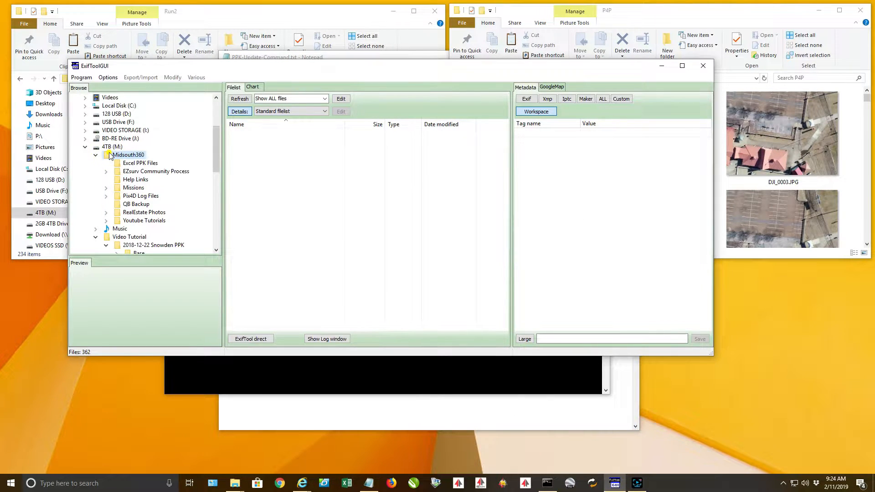
pyautogui.click(96, 155)
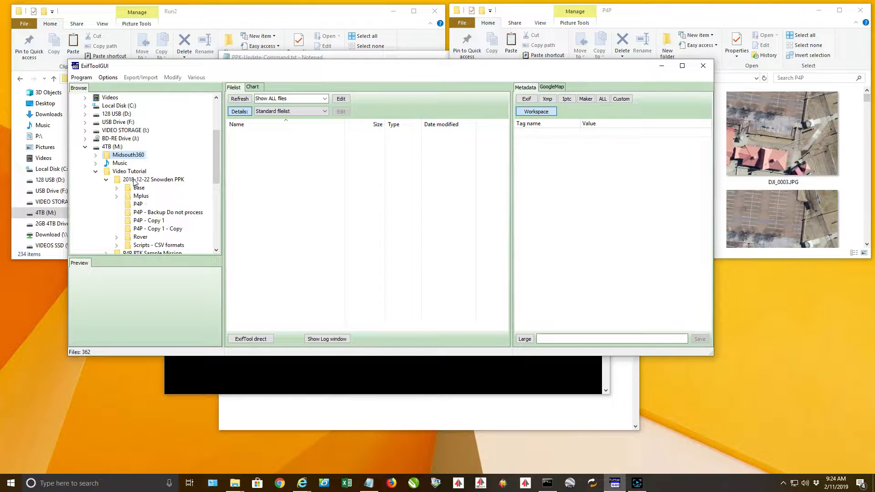
pyautogui.click(135, 205)
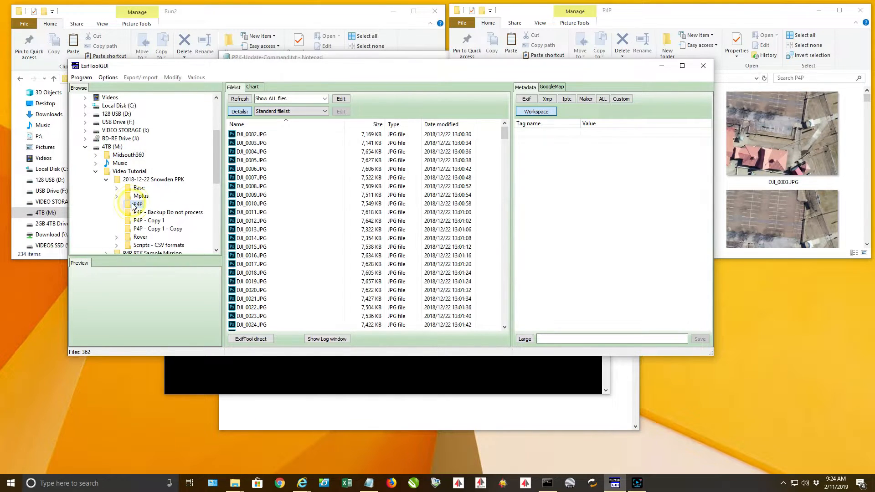
# - Export the metadata of DJI_0002.JPG to a TXT file
pyautogui.click(251, 134)
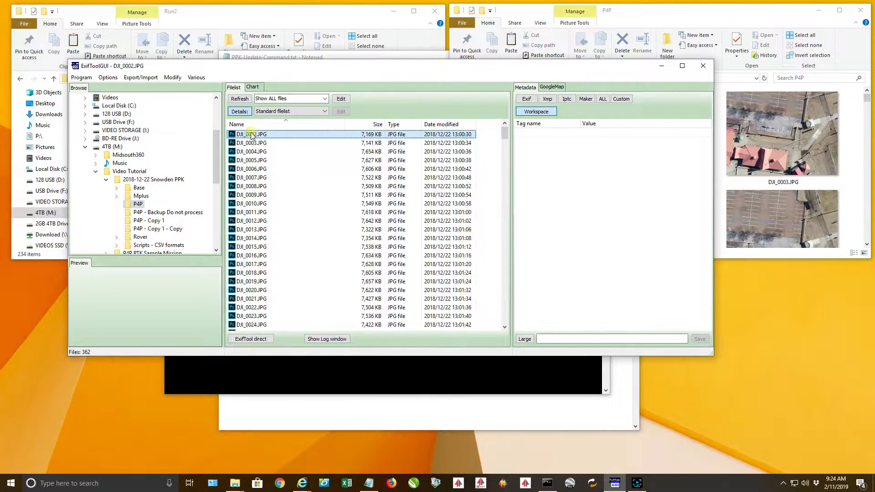
pyautogui.click(141, 78)
pyautogui.moveTo(185, 89)
pyautogui.click(280, 88)
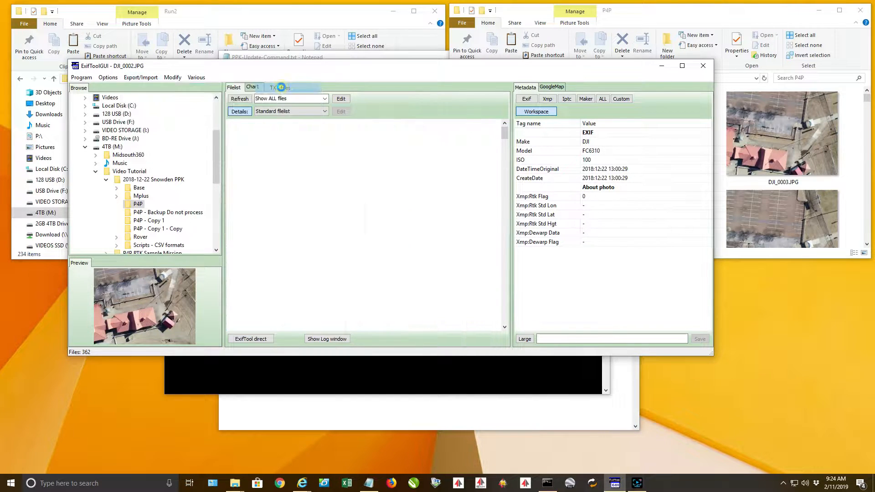
# - Open DJI_0002.txt, highlight the Rtk Flag line in the XMP section, and close the file
pyautogui.doubleClick(246, 143)
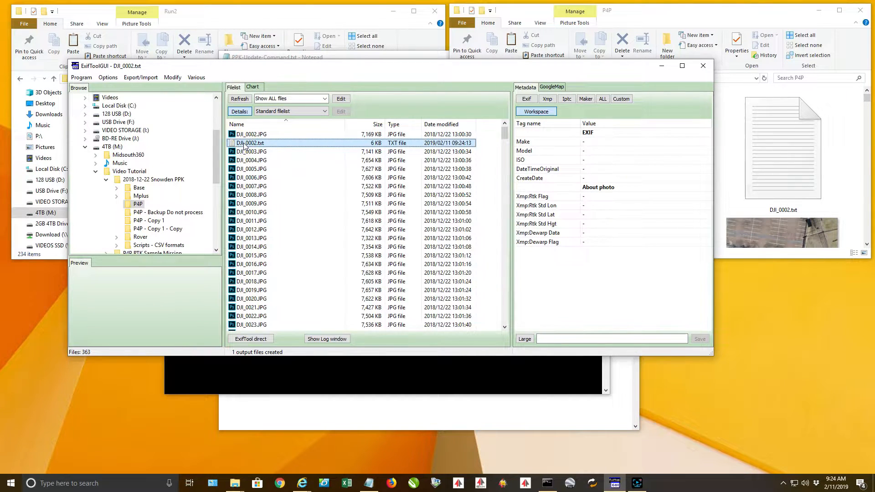
pyautogui.scroll(-20, 501, 214)
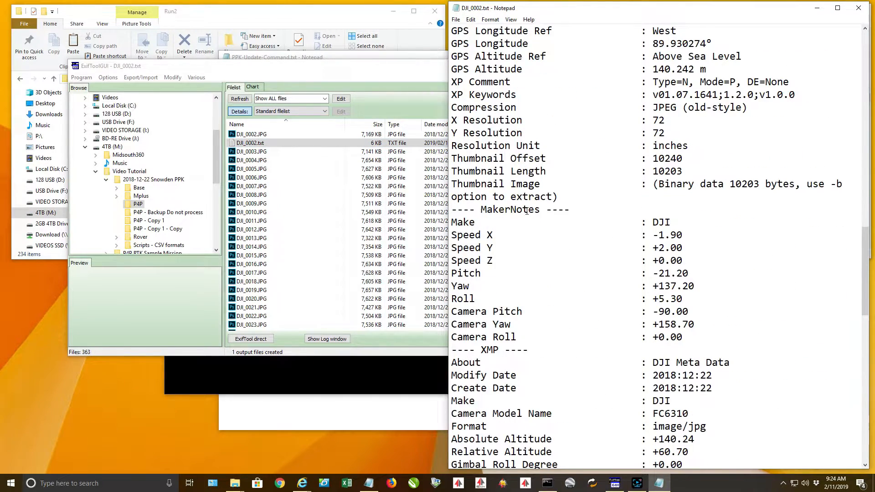
pyautogui.scroll(2, 527, 211)
pyautogui.scroll(-9, 527, 211)
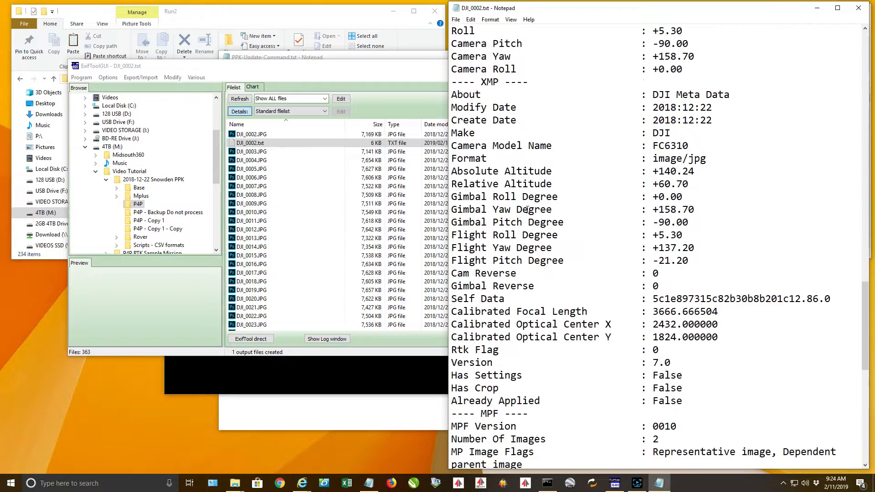
pyautogui.scroll(-2, 528, 210)
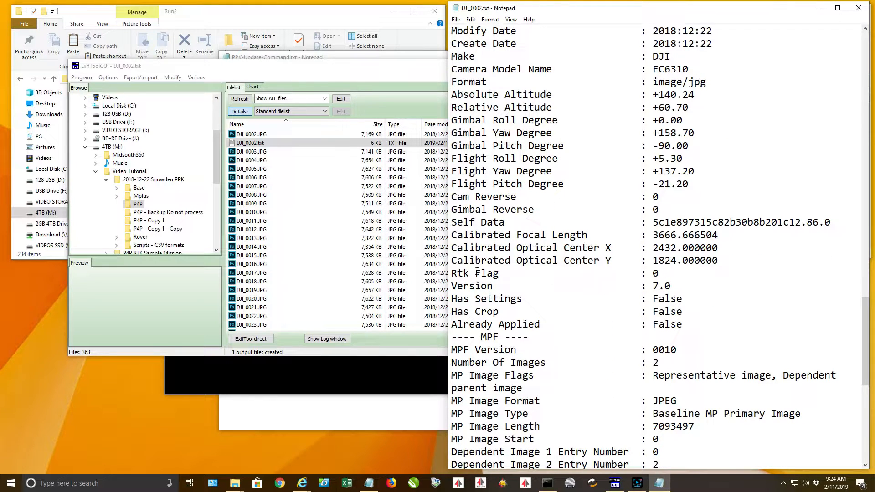
pyautogui.doubleClick(455, 273)
pyautogui.hotkey('shift', 'End')
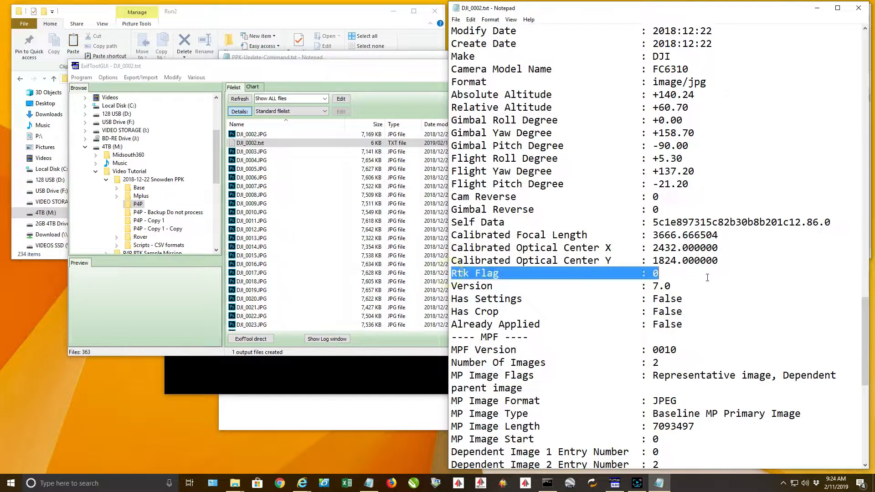
pyautogui.click(859, 7)
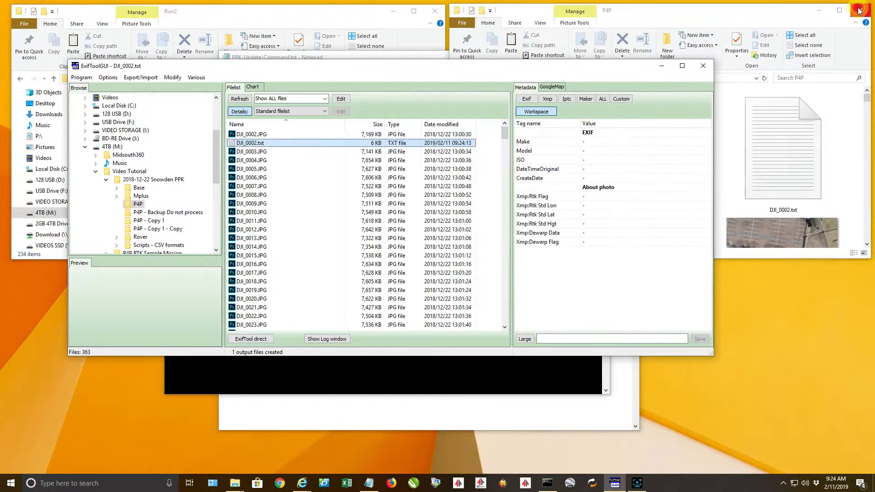
# - Close ExifToolGUI, copy the selected exiftool command from PPK-Update-Command.txt, and minimize the Notepad window
pyautogui.click(702, 65)
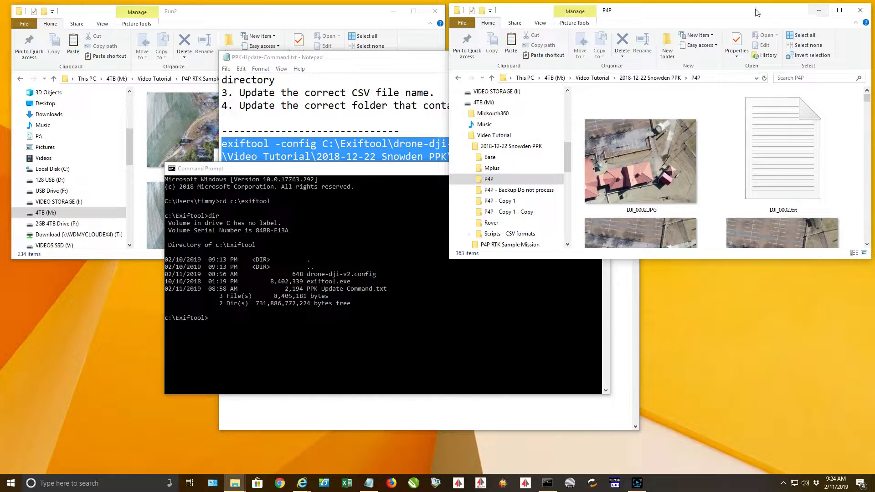
pyautogui.click(347, 174)
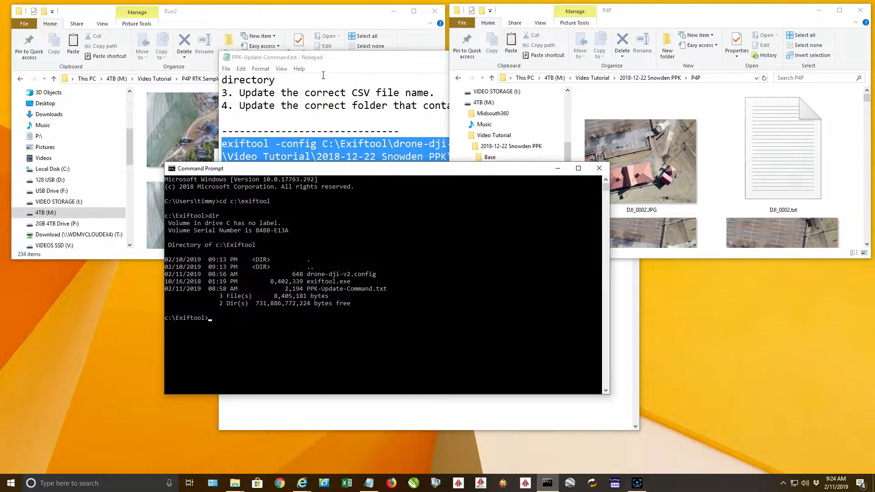
pyautogui.click(333, 59)
pyautogui.rightClick(298, 155)
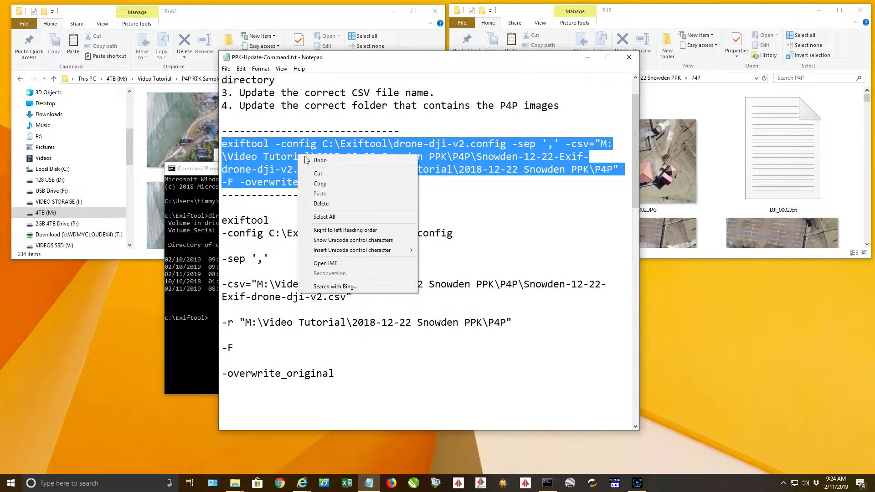
pyautogui.click(322, 184)
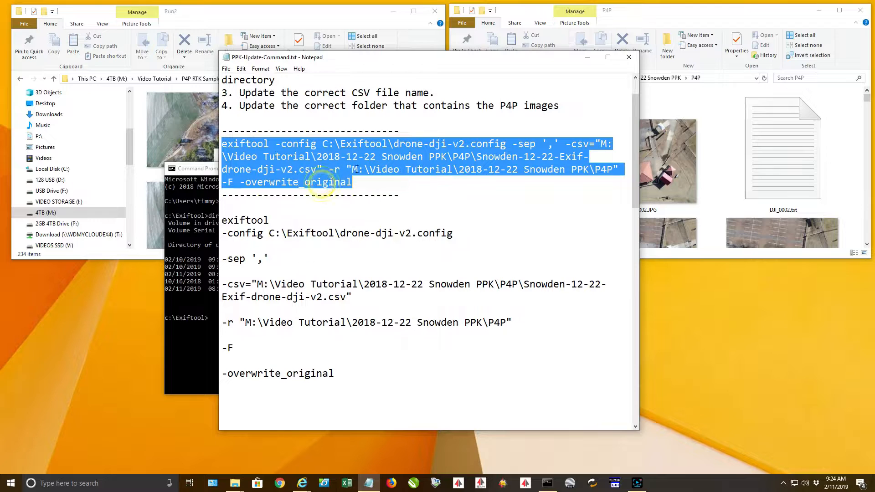
pyautogui.click(587, 61)
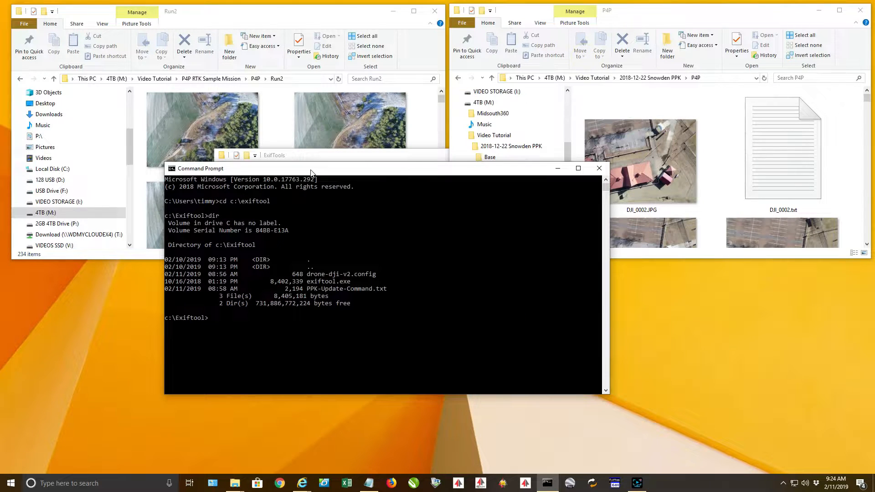
# - Paste the copied exiftool command into the Command Prompt at c:\Exiftool and run it
pyautogui.moveTo(348, 171); pyautogui.dragTo(362, 114)
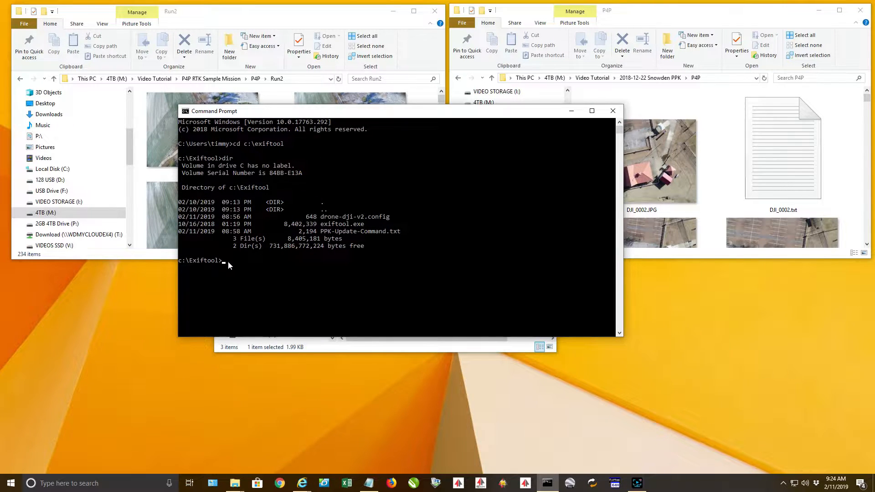
pyautogui.write('exiftool -config C:\\Exiftool\\drone-dji-v2.config -sep \',\' -csv="M:\\Video Tutorial\\2018-12-22 Snowden PPK\\P4P\\Snowden-12-22-exif-drone-dji-v2.csv" -r "M:\\Video Tutorial\\2018-12-22 Snowden PPK\\P4P" -F -overwrite_original')
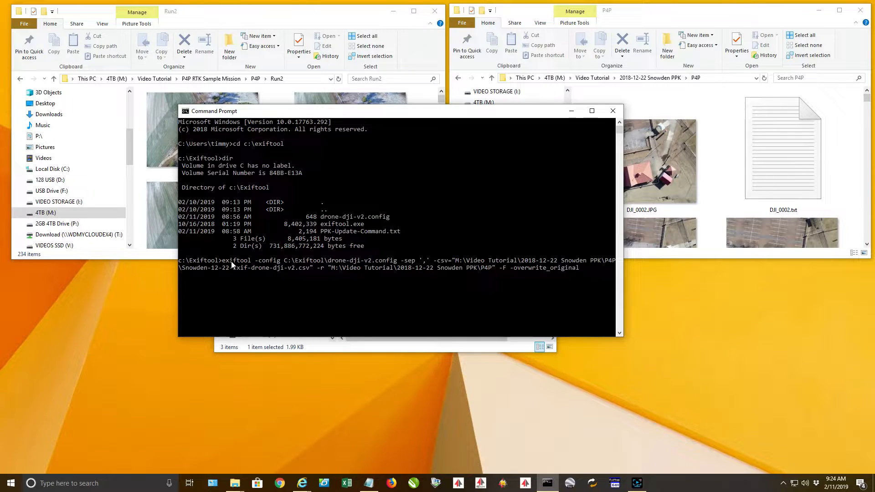
pyautogui.press('Return')
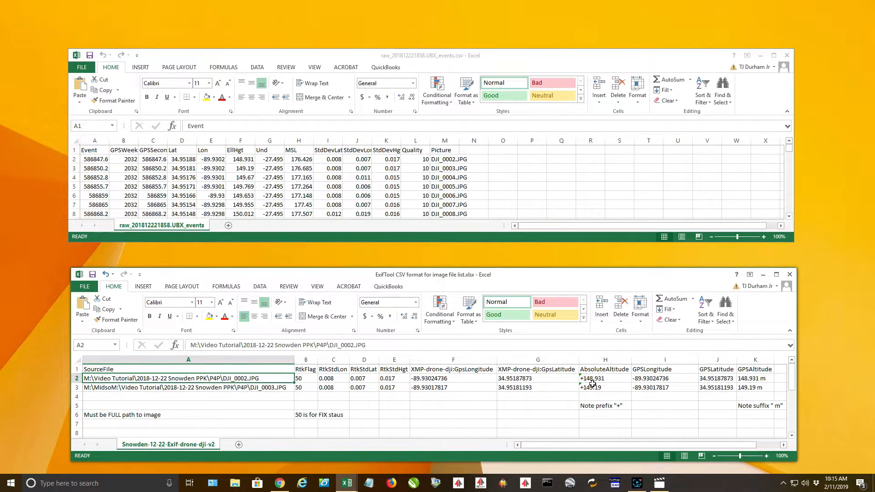
# - In Excel, correct the SourceFile path in A3 of the ExifTool CSV format workbook to M:\Video Tutorial\2018-12-22 Snowden PPK\P4P\DJI_0003.JPG
pyautogui.click(459, 141)
pyautogui.doubleClick(458, 140)
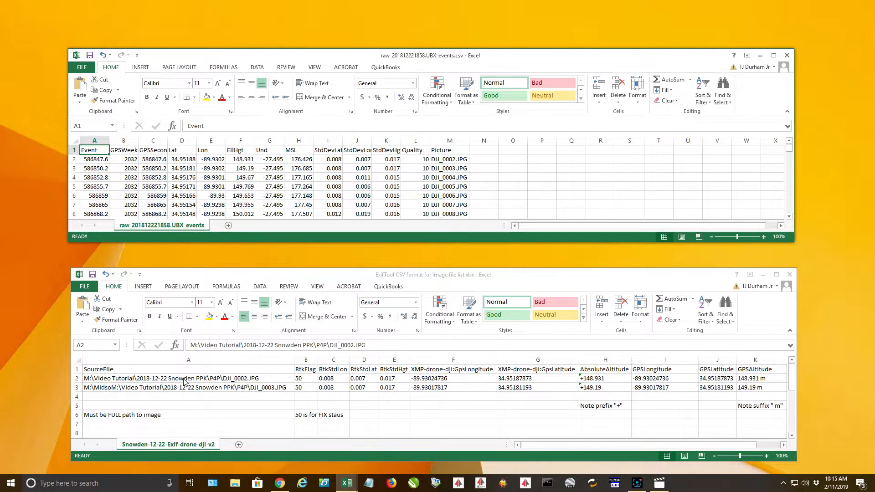
pyautogui.click(143, 392)
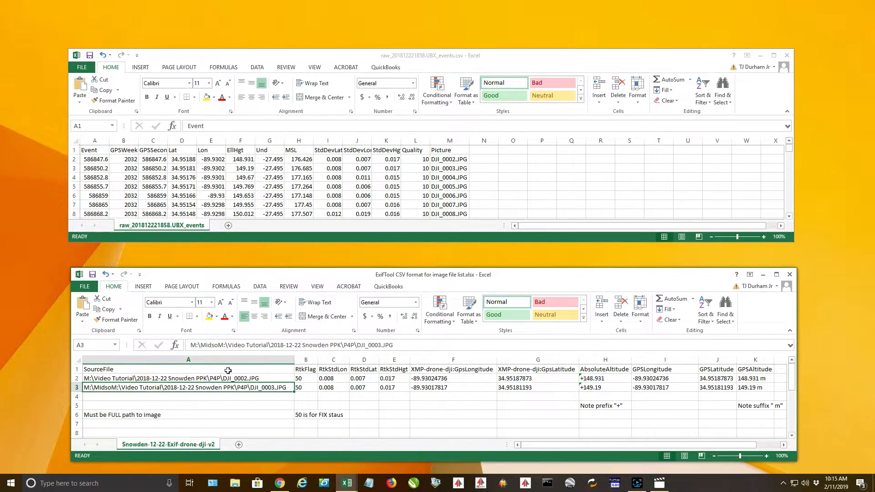
pyautogui.moveTo(356, 345); pyautogui.dragTo(190, 345)
pyautogui.write('M:\\Video Tutorial\\2018-12-22 Snowden PPK\\P4P')
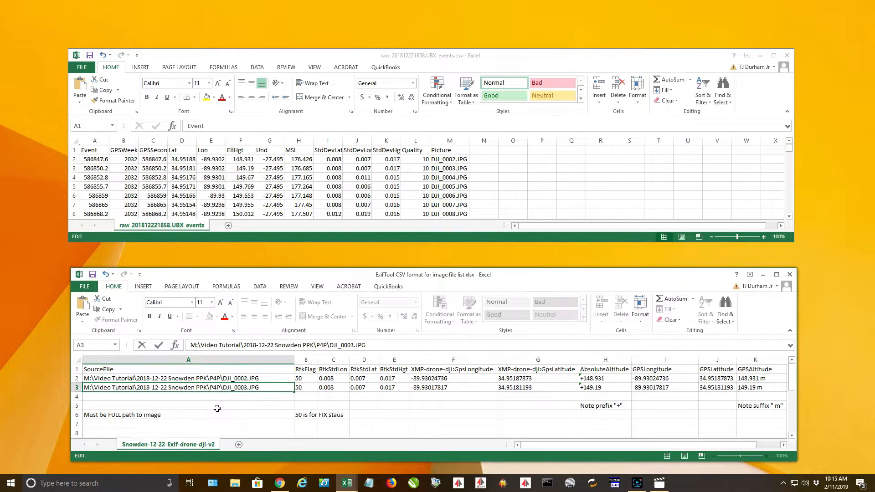
pyautogui.press('Return')
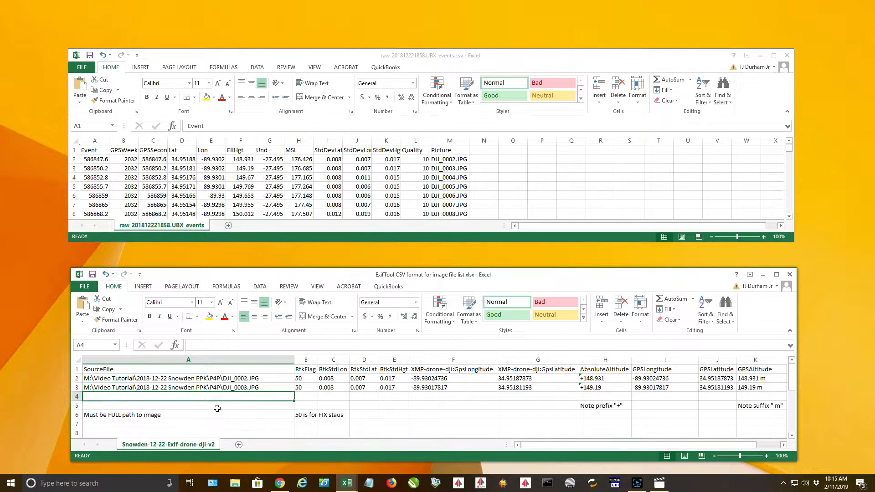
pyautogui.click(168, 379)
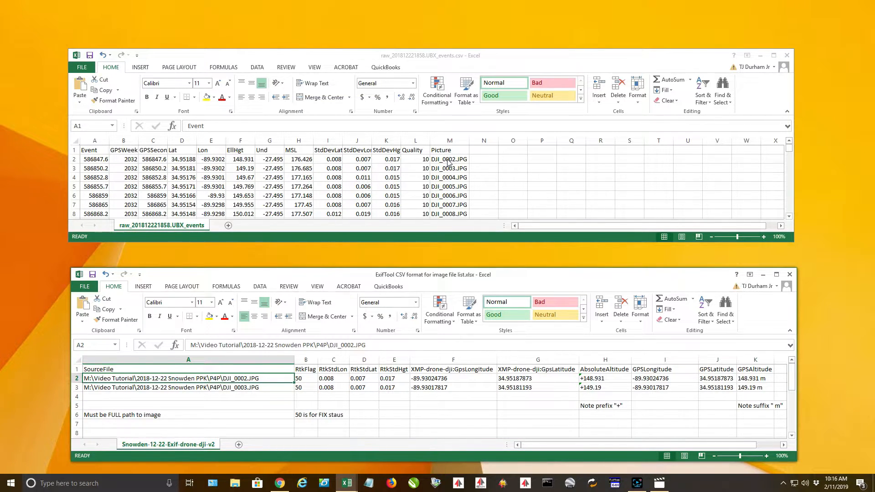
pyautogui.click(449, 140)
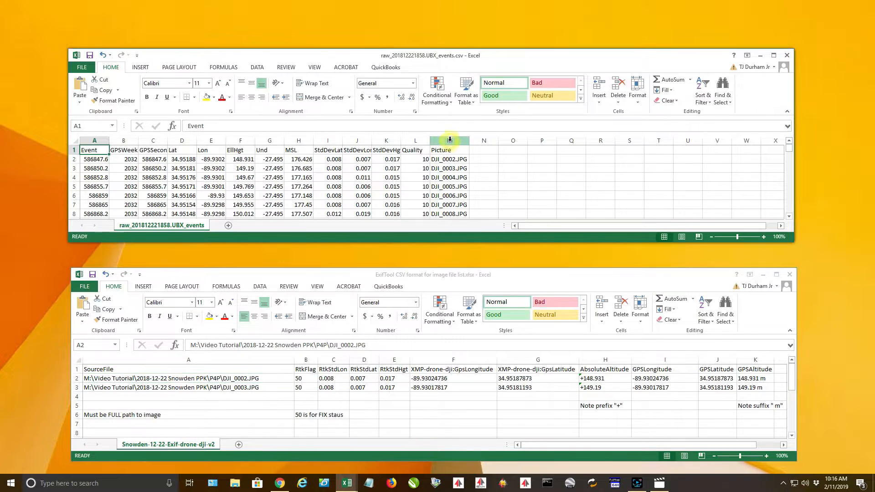
pyautogui.click(450, 139)
pyautogui.rightClick(450, 140)
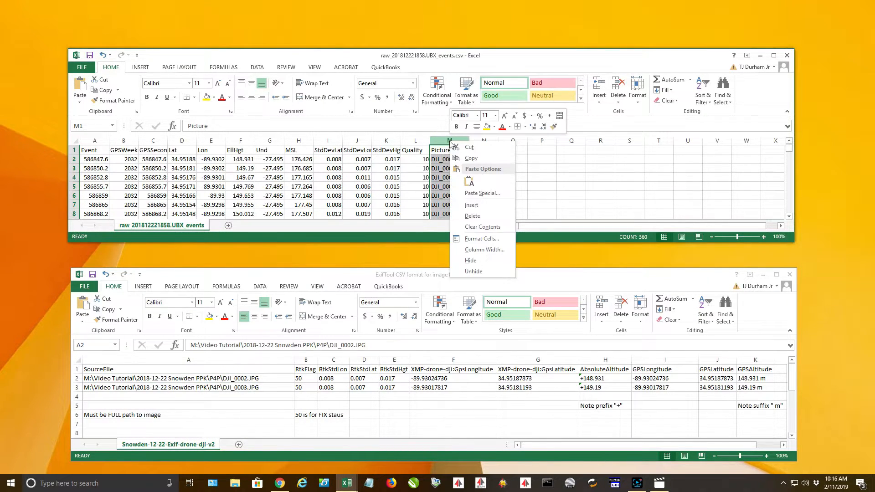
pyautogui.press('Escape')
# - In N2 of the UBX_events sheet, enter =CONCATENATE("M:\Video Tutorial\2018-12-22 Snowden PPK\P4P\",M2)
pyautogui.click(484, 150)
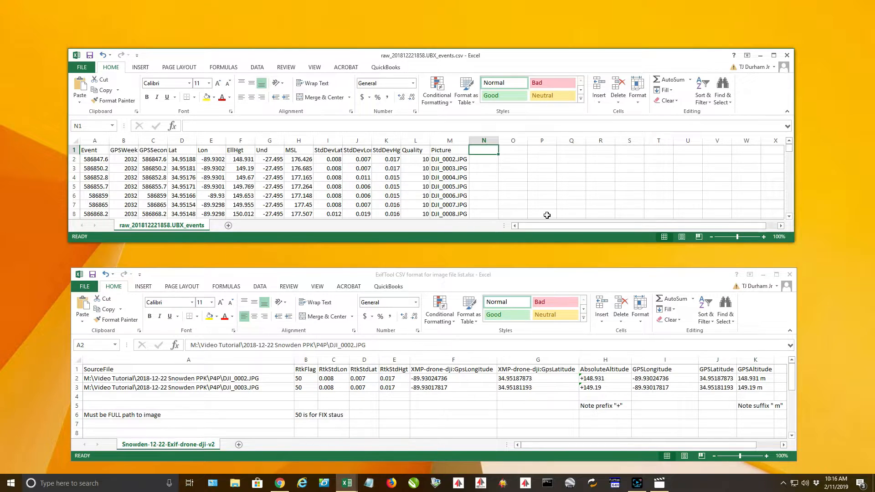
pyautogui.press('Down')
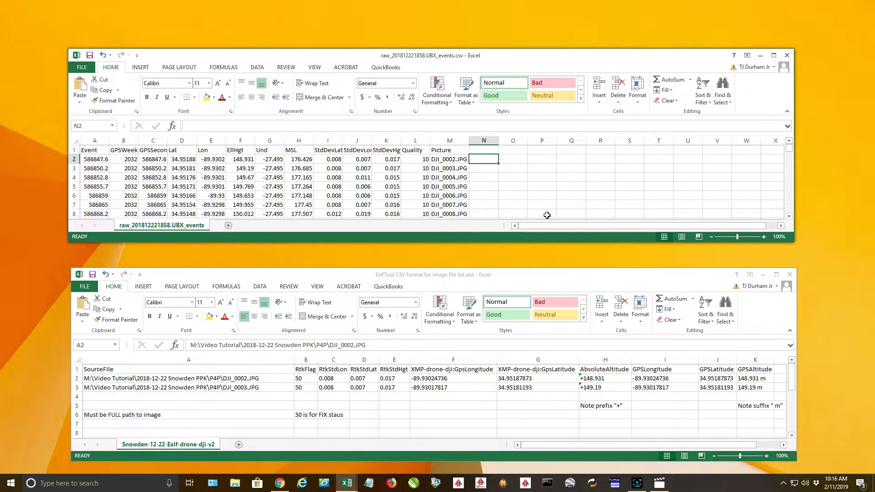
pyautogui.write('=conca')
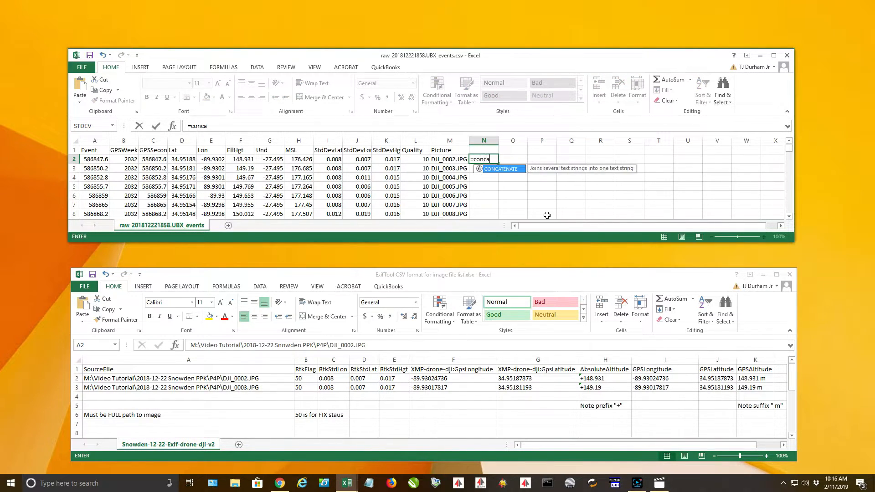
pyautogui.write('tenate(')
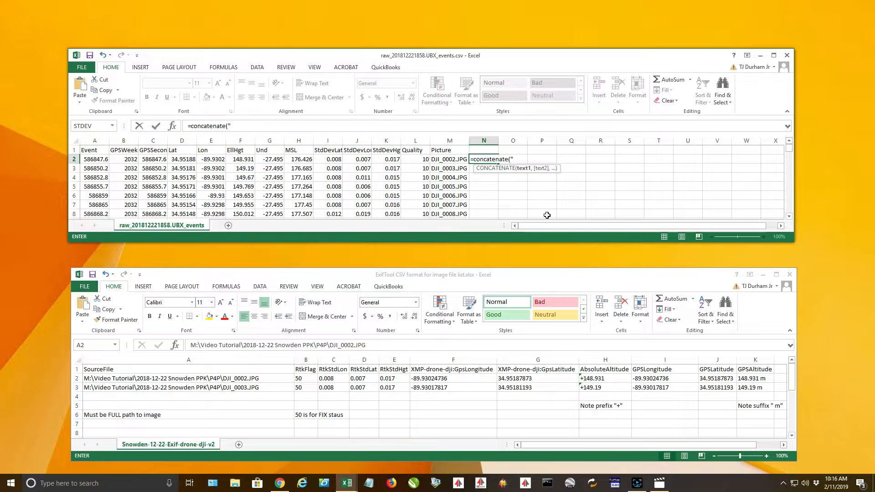
pyautogui.write('"')
pyautogui.write('M:\\Video Tutorial\\2018-12-22 Snowden PPK\\P4P')
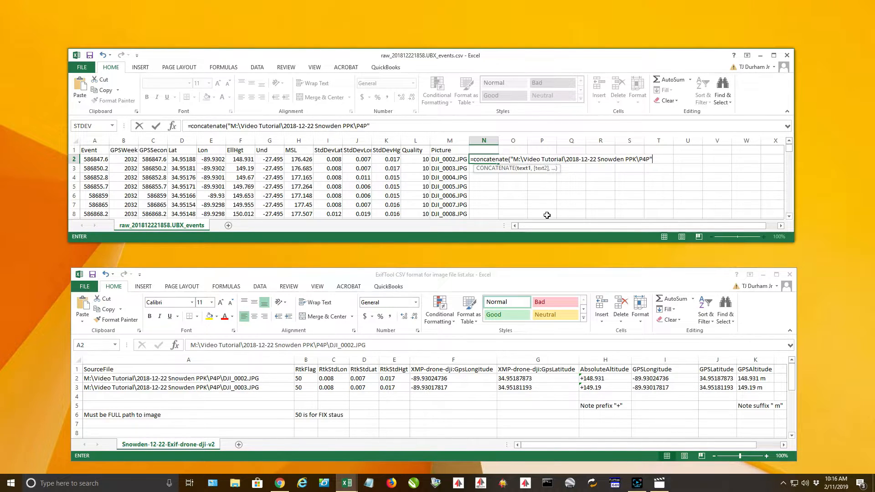
pyautogui.write('",')
pyautogui.press('BackSpace')
pyautogui.press('BackSpace')
pyautogui.write(',')
pyautogui.click(453, 160)
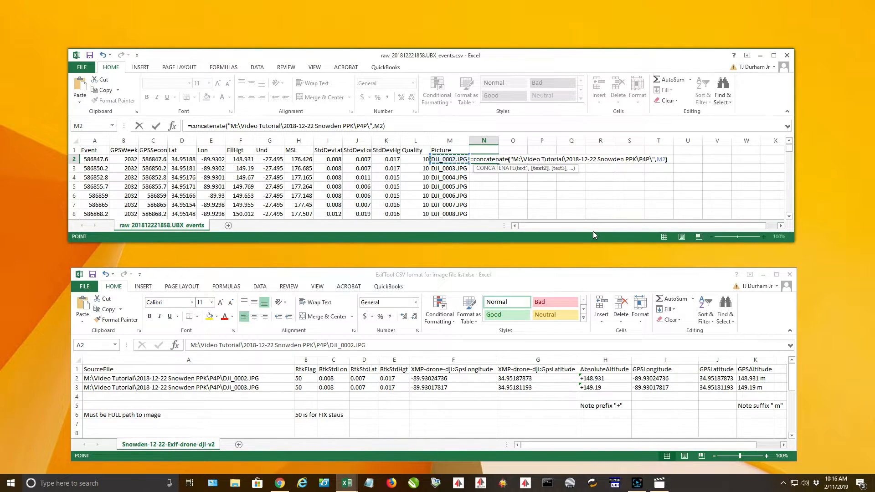
pyautogui.write(')')
pyautogui.press('Return')
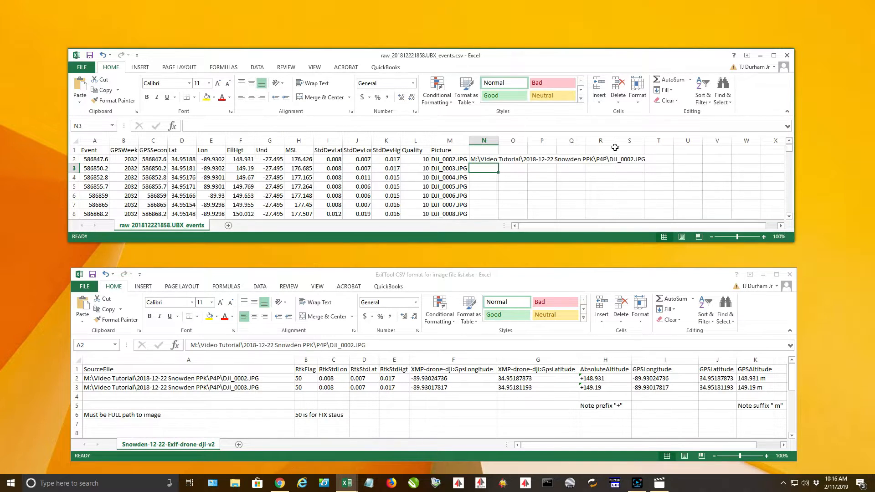
# - Autofit column N and fill the N2 path formula down through row 360
pyautogui.doubleClick(498, 141)
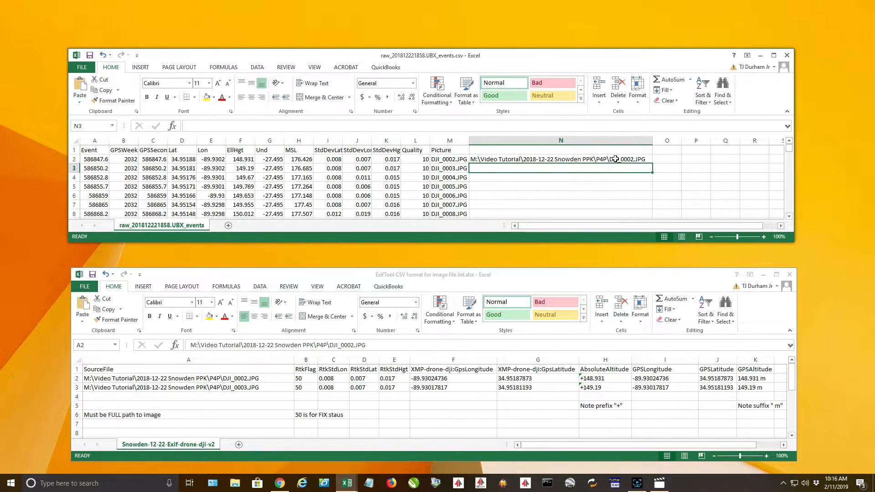
pyautogui.click(537, 160)
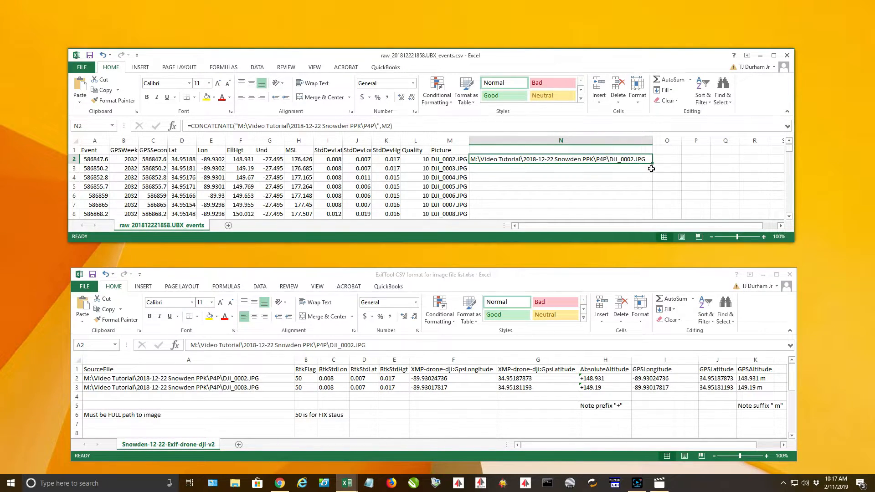
pyautogui.moveTo(652, 163); pyautogui.dragTo(612, 208)
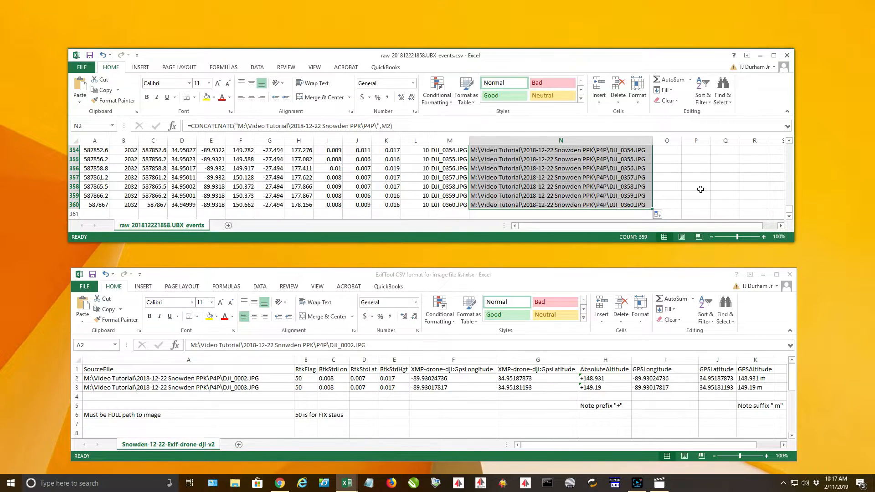
pyautogui.moveTo(789, 208); pyautogui.dragTo(789, 148)
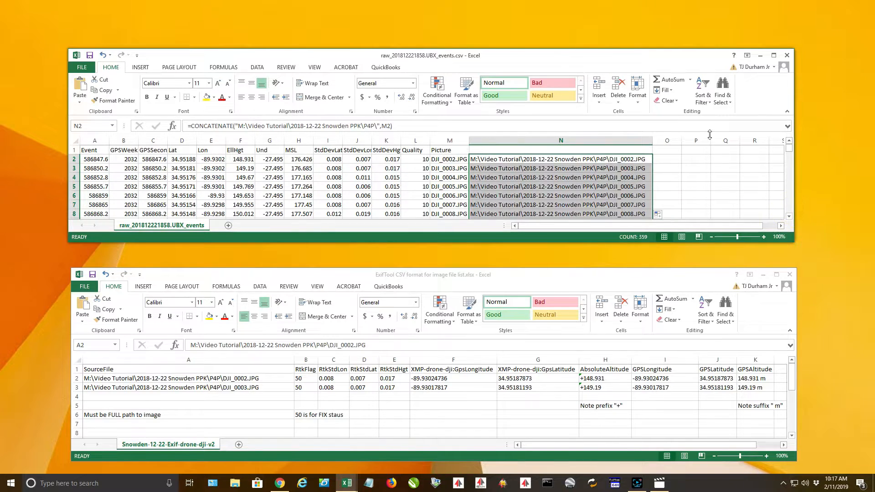
# - Try deleting the Picture column M, and undo the deletion
pyautogui.click(445, 141)
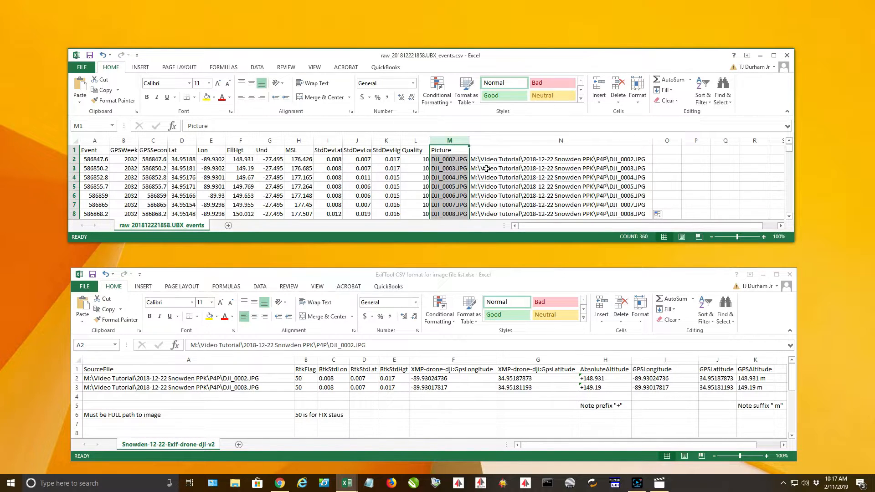
pyautogui.rightClick(447, 141)
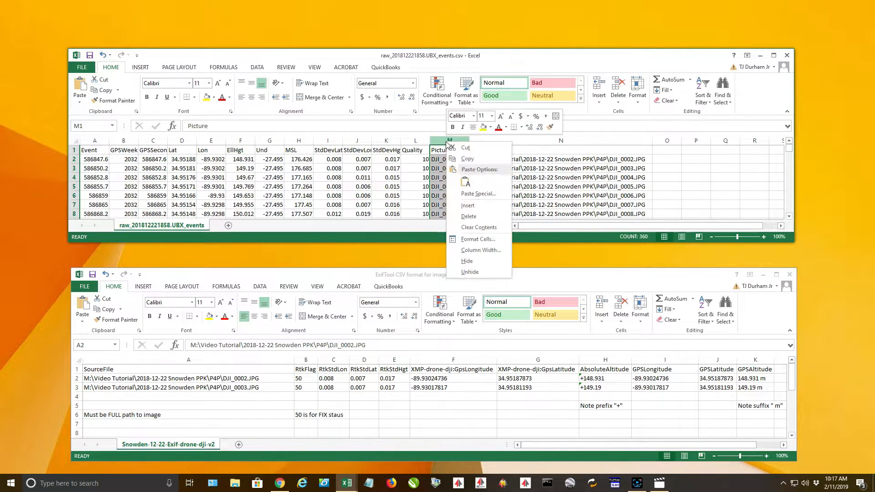
pyautogui.click(476, 217)
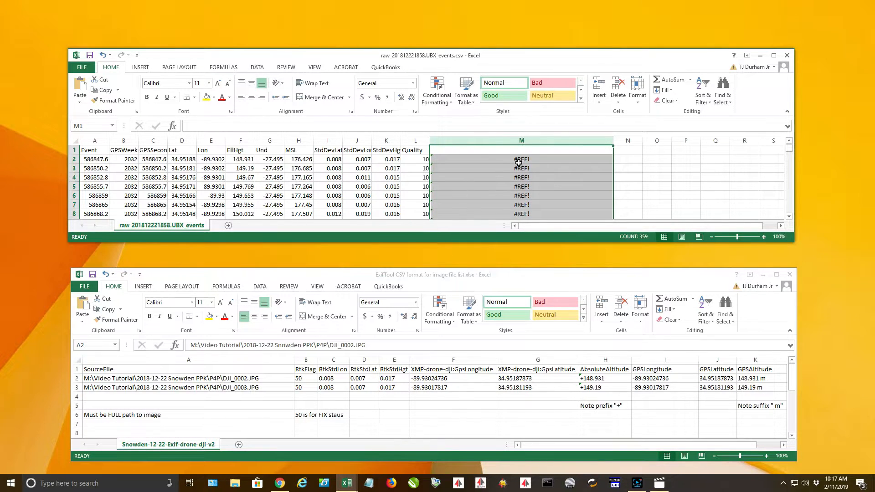
pyautogui.hotkey('ctrl', 'z')
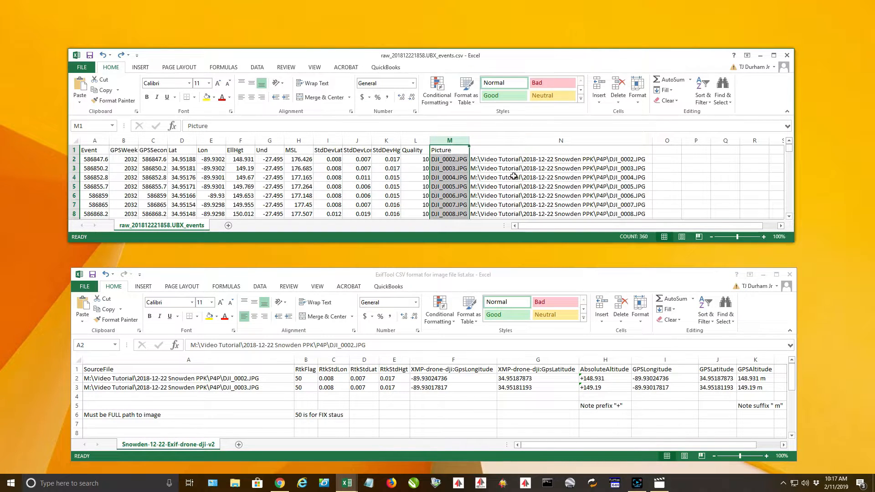
# - Convert the image path formulas in column N to static values by pasting the column's values over itself
pyautogui.click(527, 141)
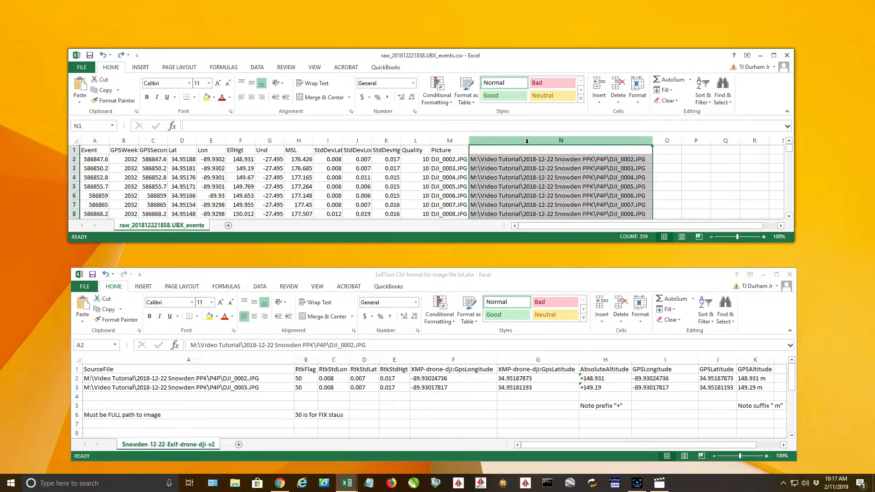
pyautogui.rightClick(527, 141)
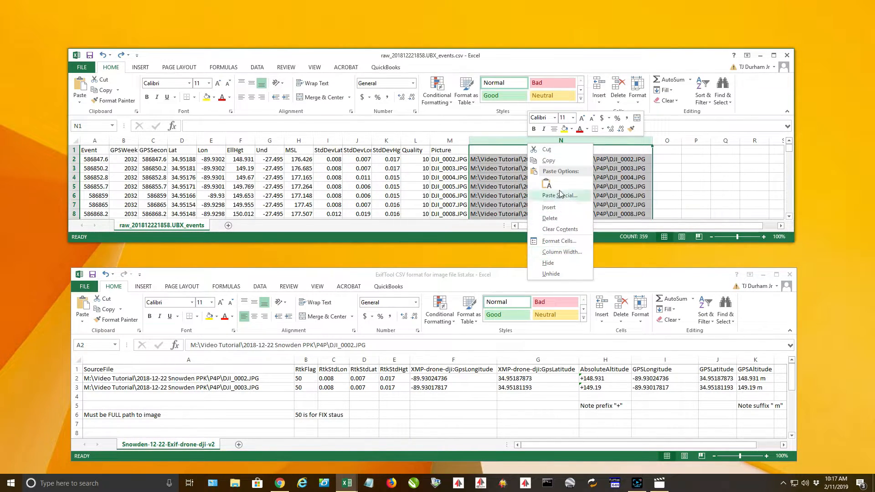
pyautogui.click(549, 161)
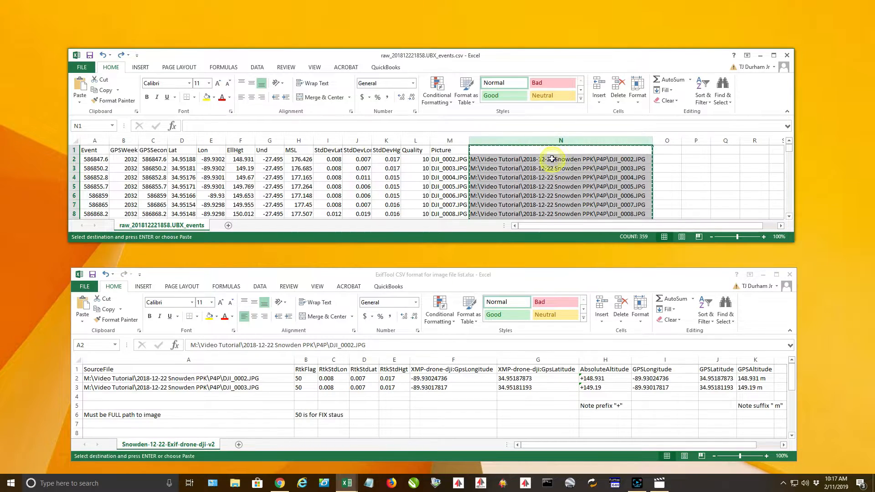
pyautogui.rightClick(524, 140)
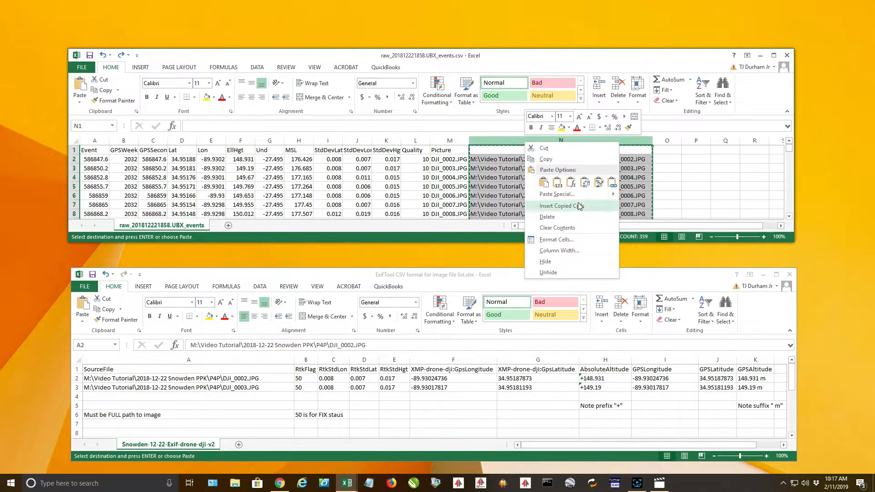
pyautogui.moveTo(580, 200)
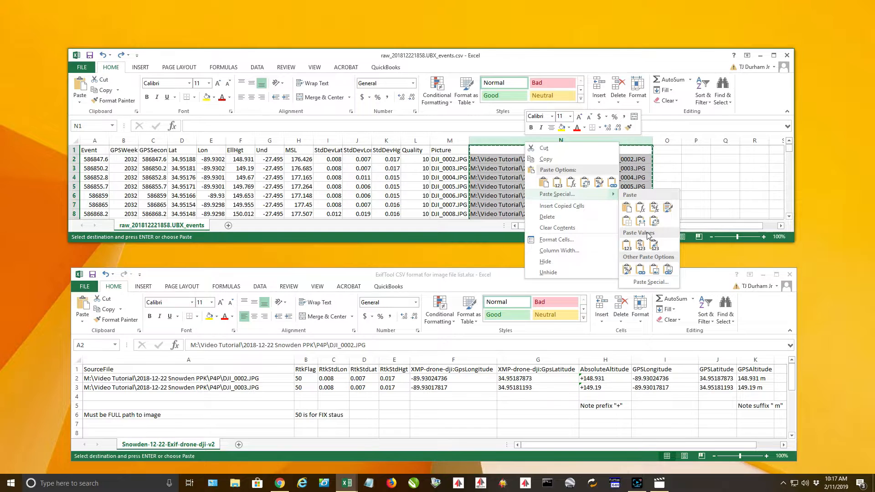
pyautogui.click(627, 246)
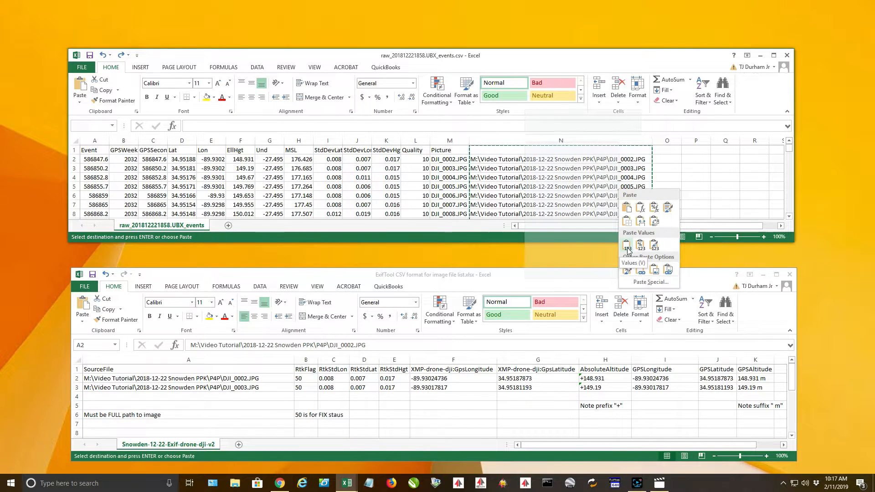
pyautogui.click(627, 247)
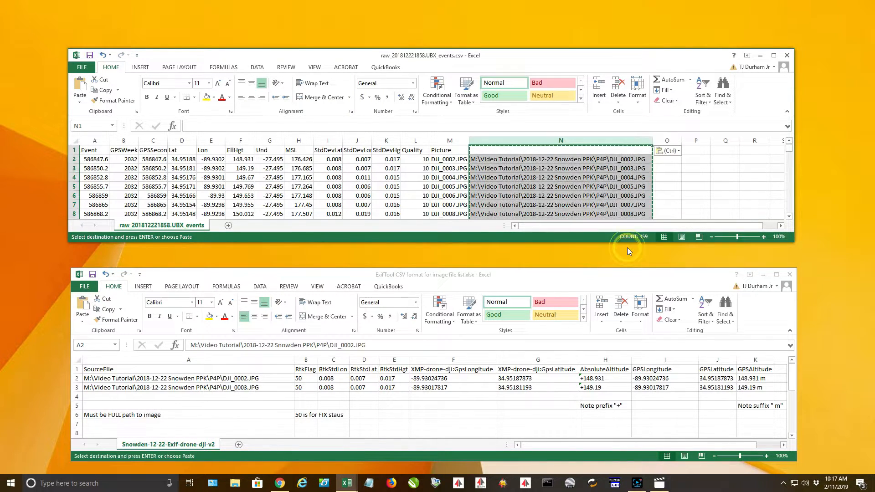
pyautogui.click(521, 160)
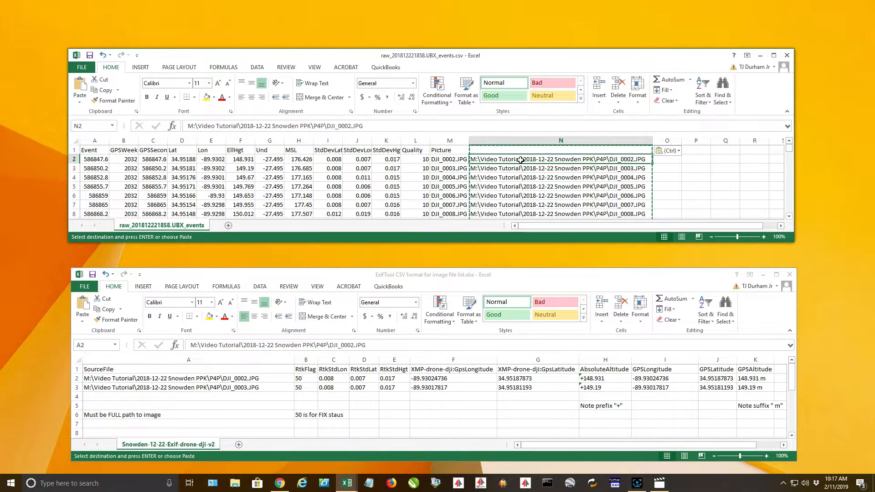
# - Delete the Picture column M from the UBX_events sheet
pyautogui.click(447, 140)
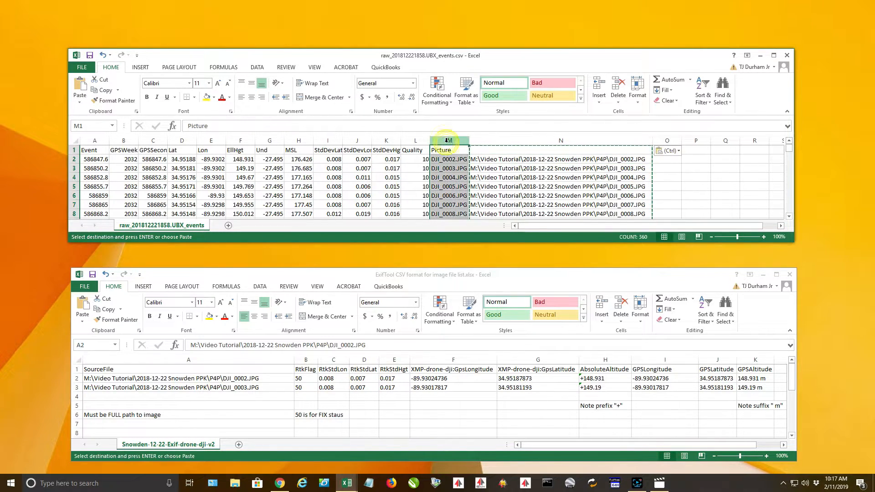
pyautogui.rightClick(446, 141)
pyautogui.click(471, 219)
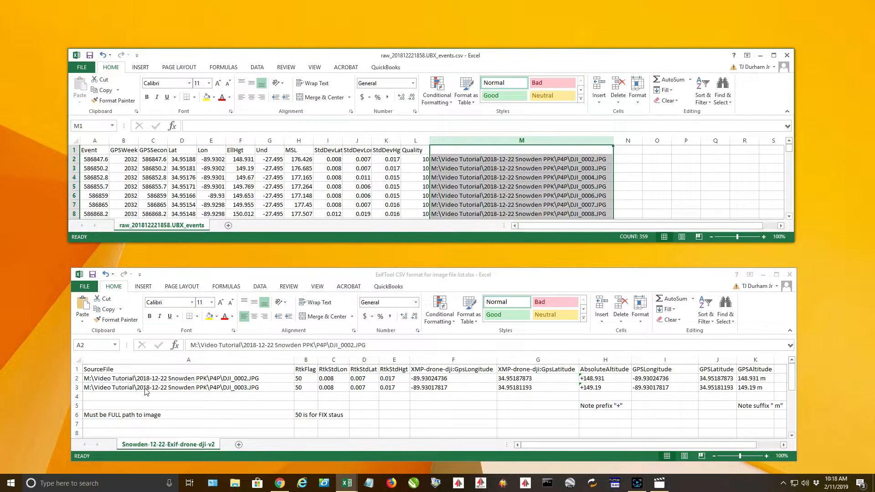
# - Enter the header RtkFlag in N1 and the value 50 in N2
pyautogui.click(626, 150)
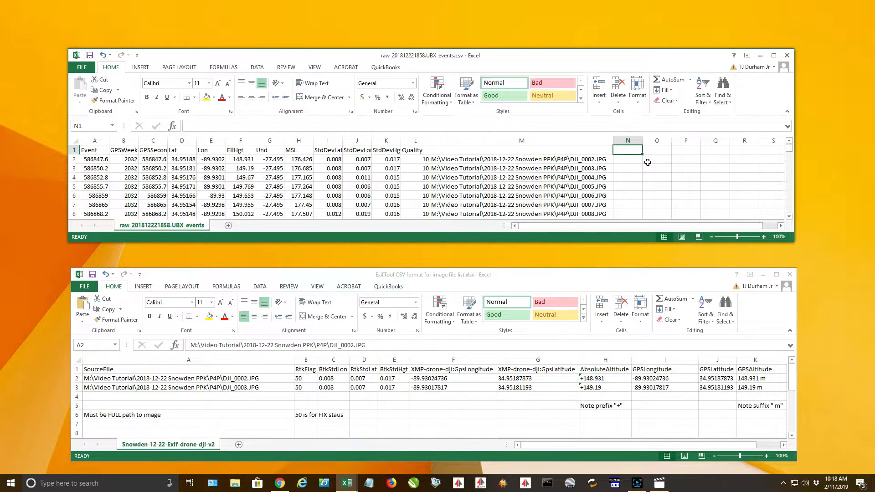
pyautogui.write('RtkFlag')
pyautogui.press('Tab')
pyautogui.press('Return')
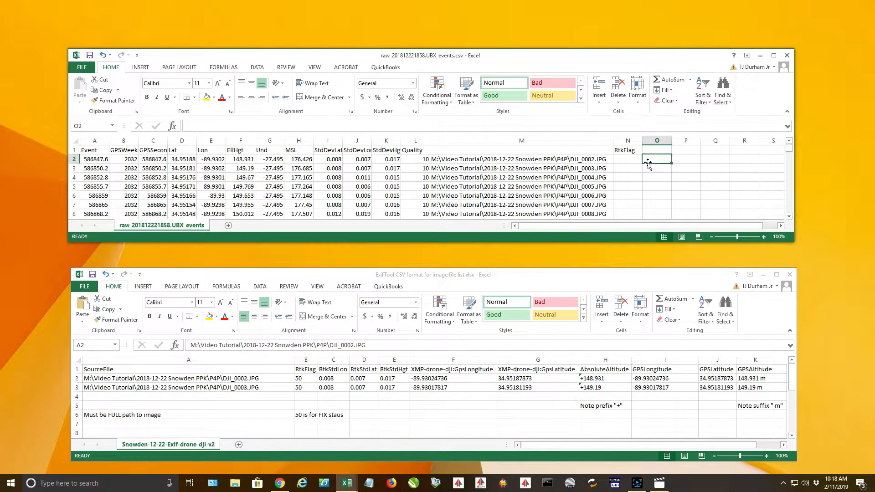
pyautogui.write('50')
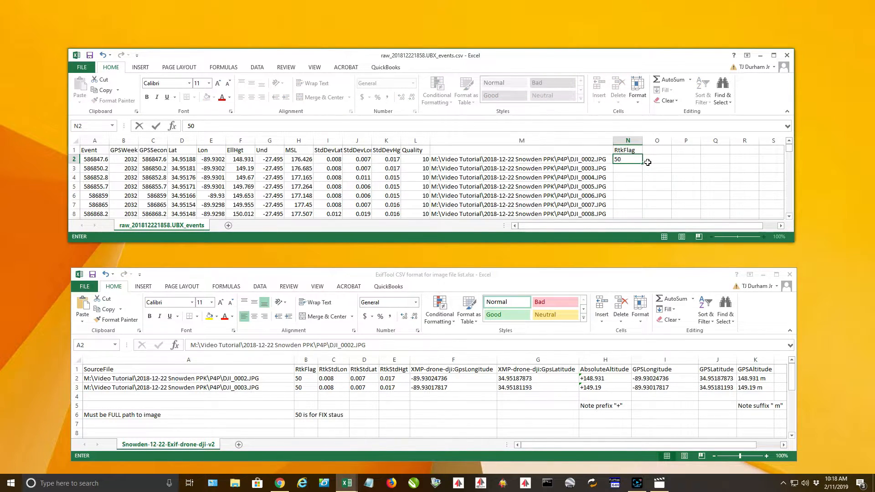
pyautogui.press('Return')
# - Fill the RtkFlag value 50 from N2 down through row 360
pyautogui.click(632, 158)
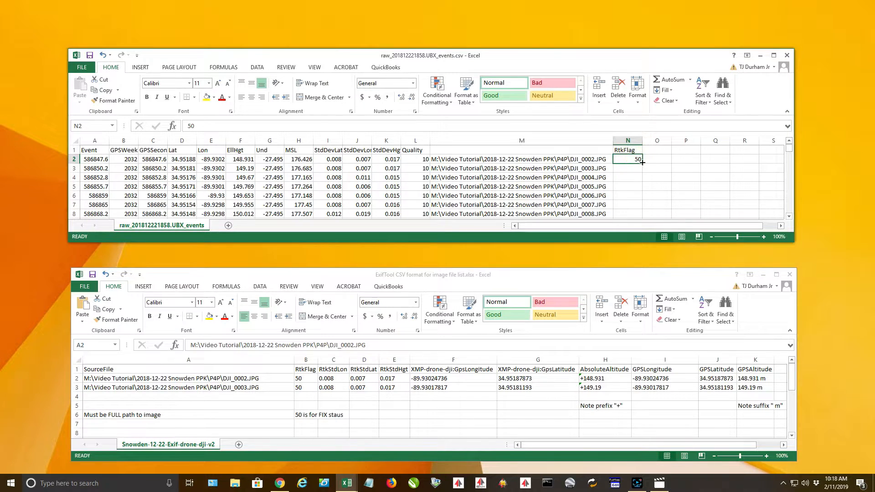
pyautogui.moveTo(642, 162); pyautogui.dragTo(643, 237)
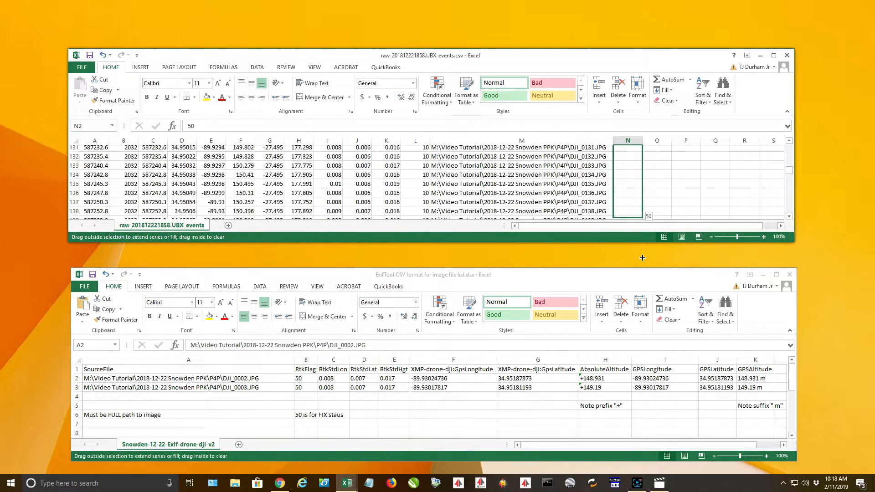
pyautogui.moveTo(644, 245); pyautogui.dragTo(628, 201)
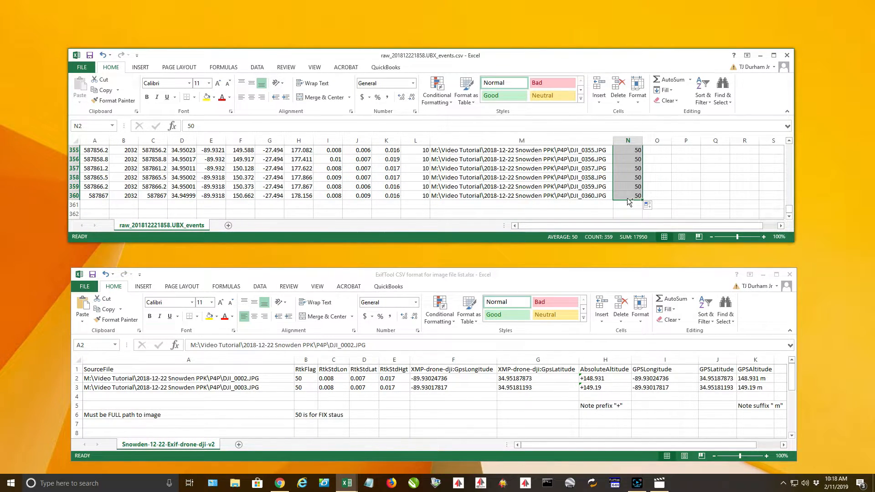
pyautogui.moveTo(789, 210); pyautogui.dragTo(789, 147)
# - Move the StdDevLon column from J to column O, beside RtkFlag
pyautogui.click(652, 160)
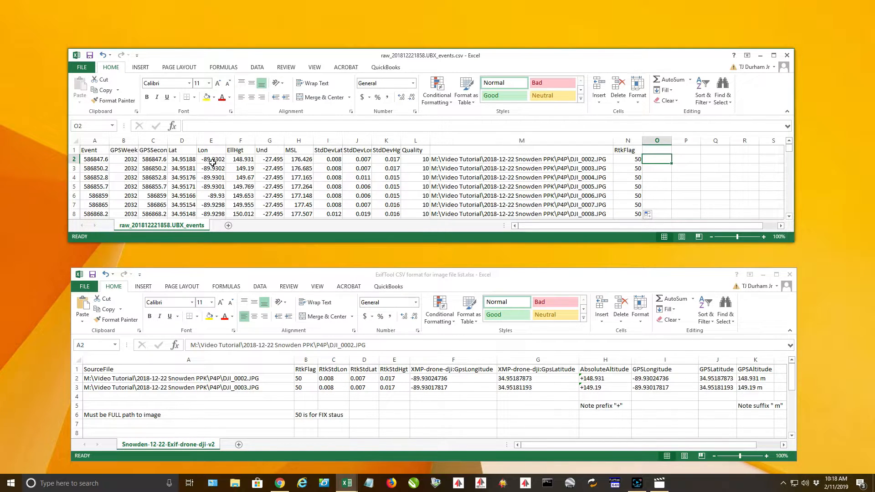
pyautogui.click(357, 140)
pyautogui.hotkey('ctrl', 'c')
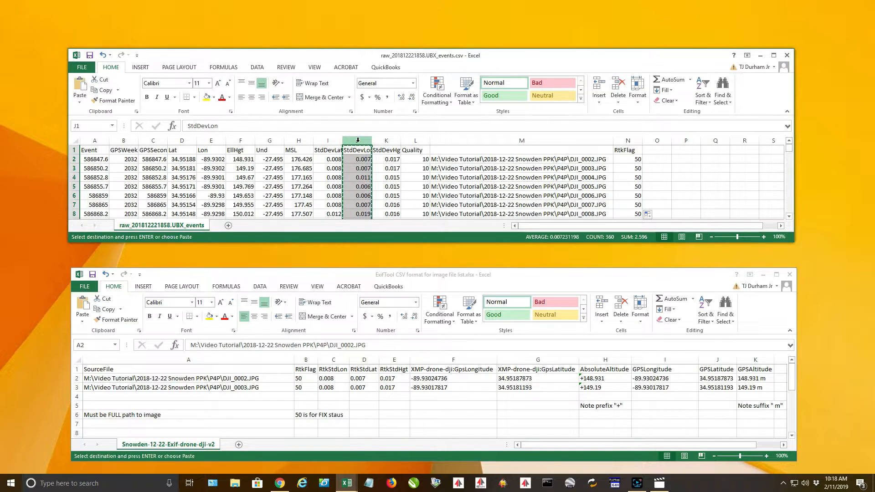
pyautogui.click(656, 140)
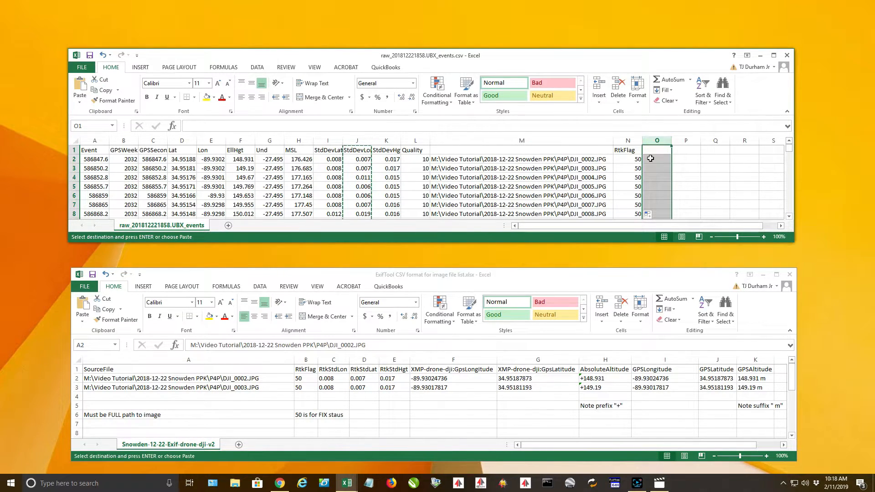
pyautogui.hotkey('ctrl', 'v')
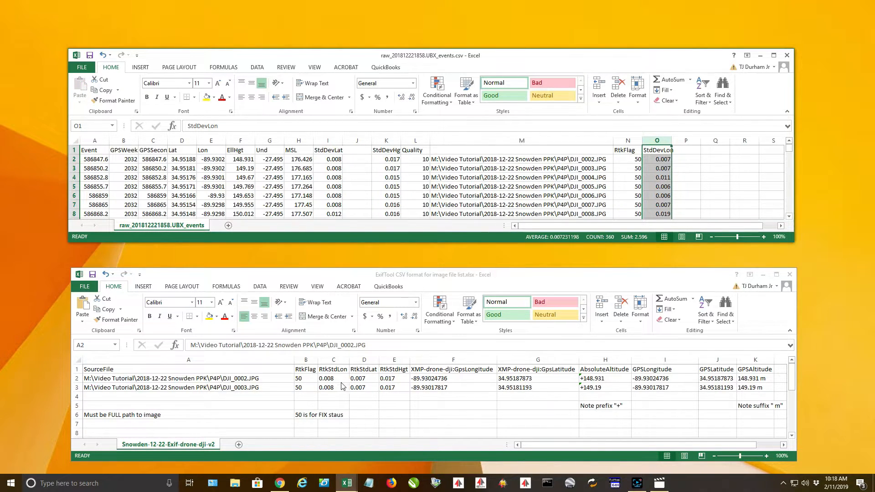
# - Move the StdDevLat column from I to column P and the StdDevHgt column from K to column Q
pyautogui.click(326, 139)
pyautogui.hotkey('ctrl', 'x')
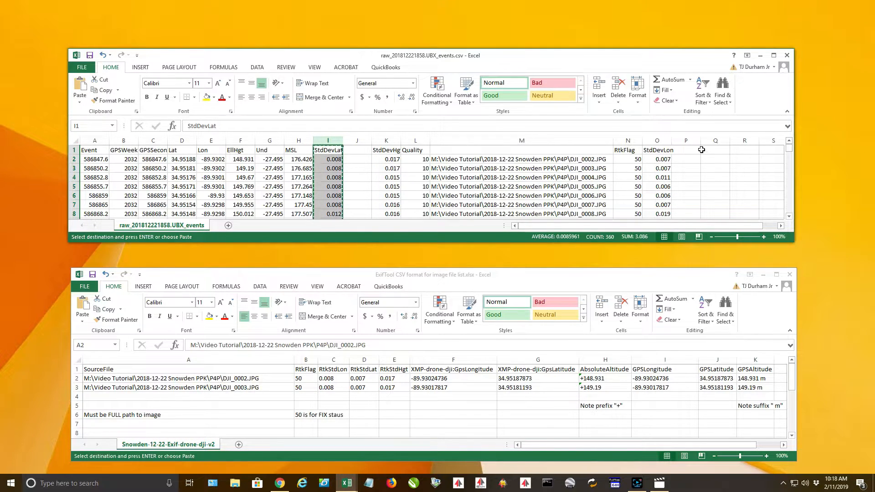
pyautogui.click(689, 140)
pyautogui.hotkey('ctrl', 'v')
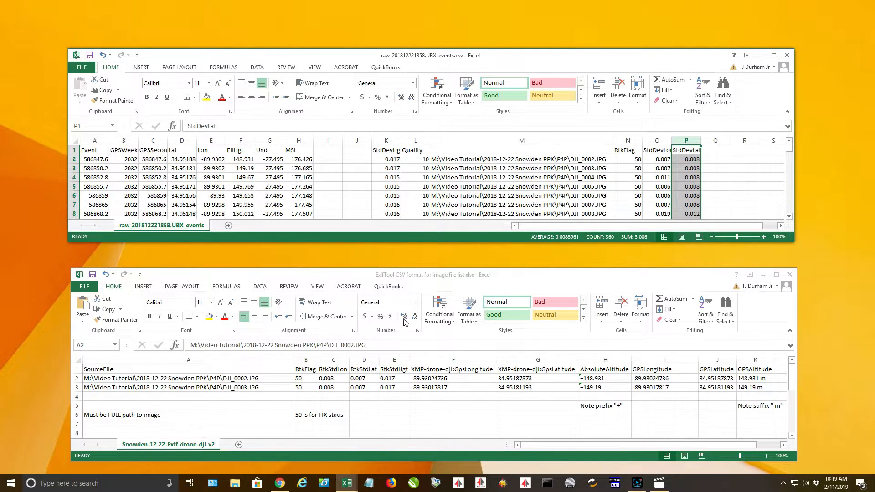
pyautogui.click(385, 140)
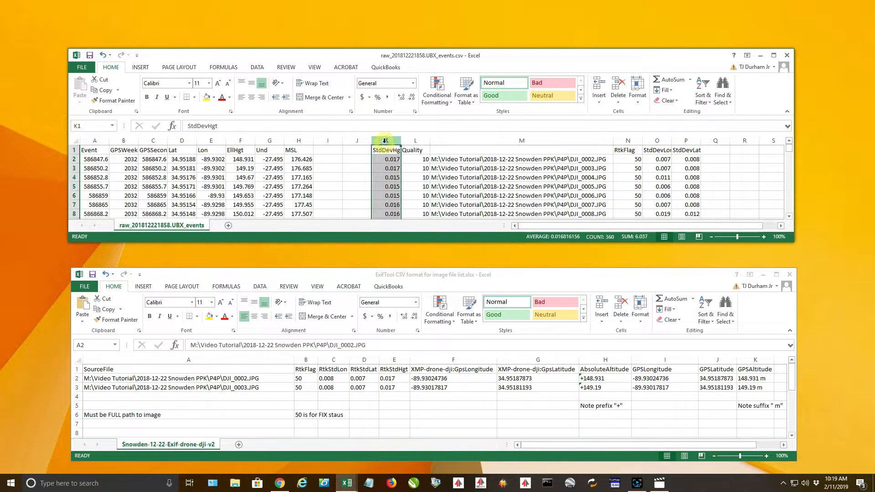
pyautogui.hotkey('ctrl', 'x')
pyautogui.click(714, 140)
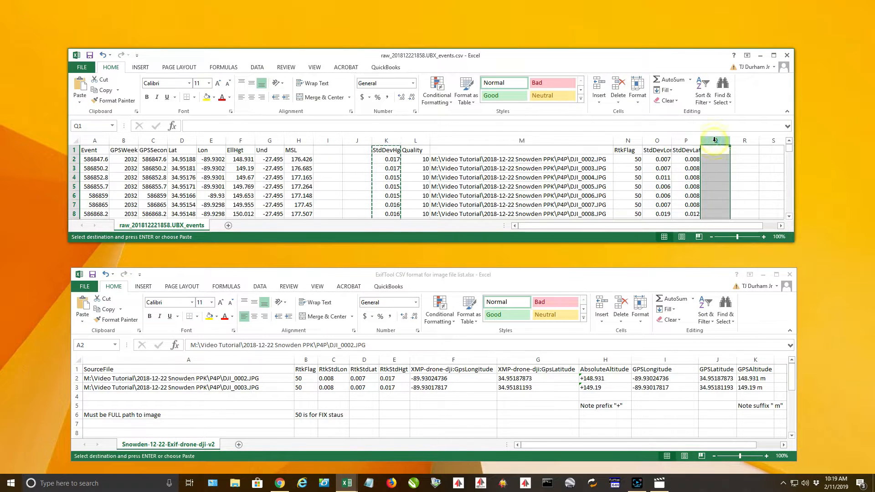
pyautogui.hotkey('ctrl', 'v')
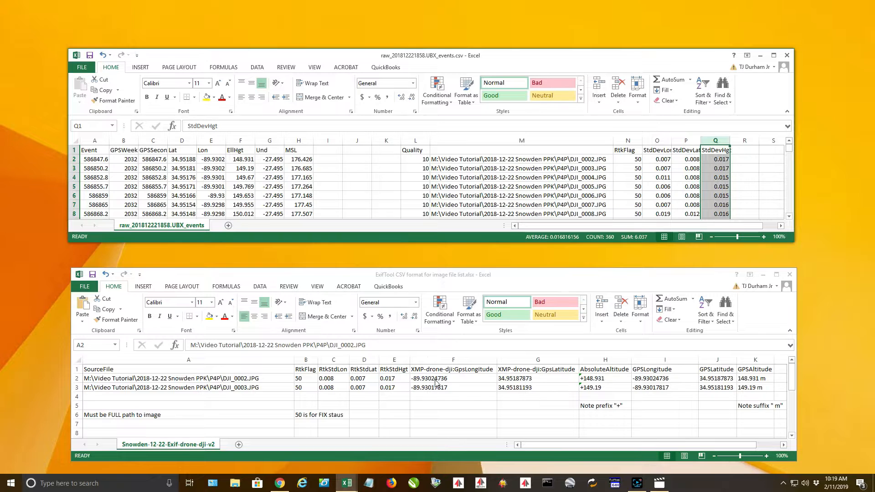
# - Move the Lon column from E to column R and the Lat column from D to column S
pyautogui.click(211, 140)
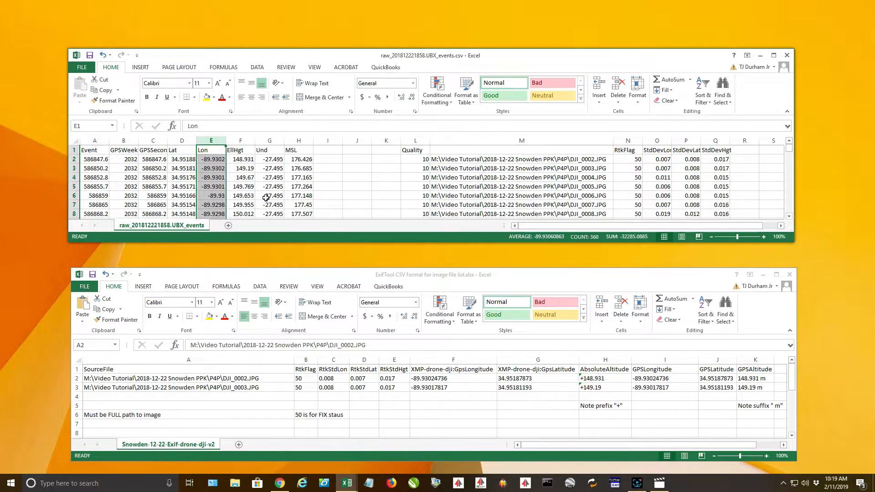
pyautogui.hotkey('ctrl', 'c')
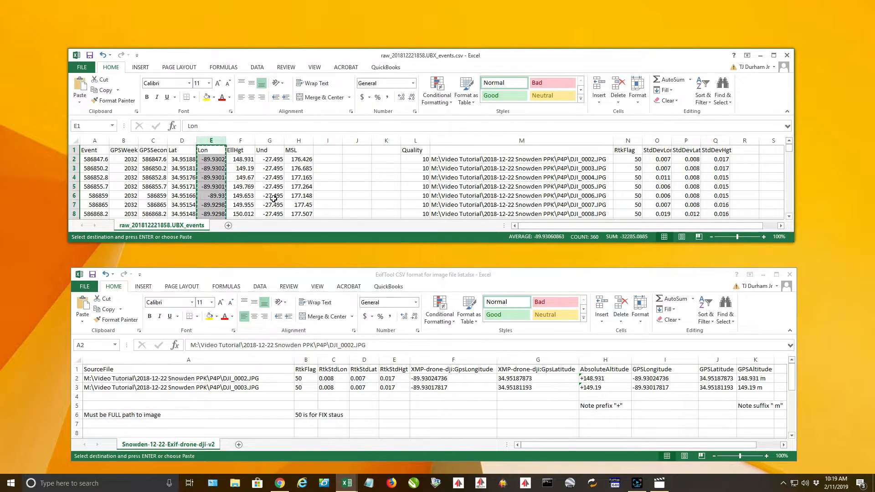
pyautogui.click(743, 141)
pyautogui.hotkey('ctrl', 'v')
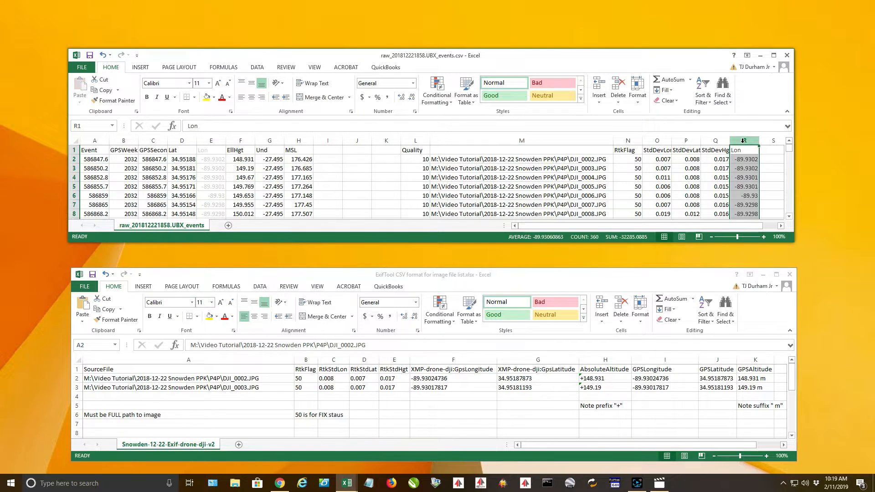
pyautogui.moveTo(543, 225); pyautogui.dragTo(587, 227)
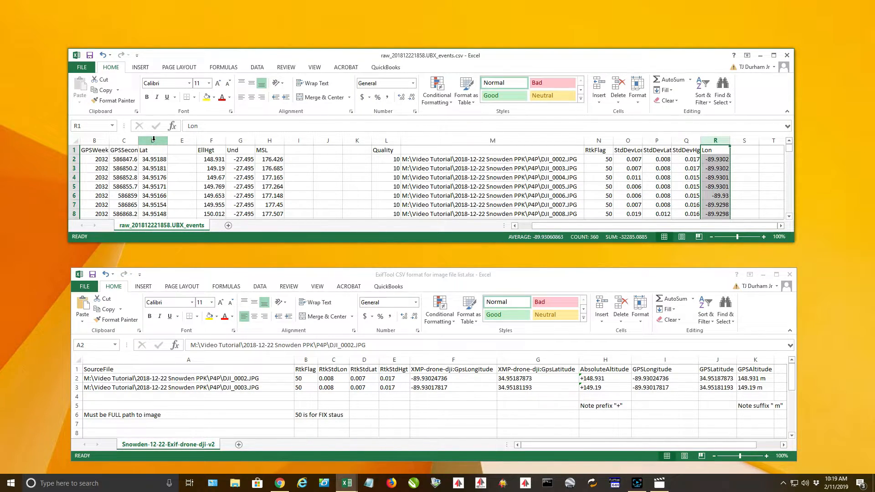
pyautogui.click(153, 139)
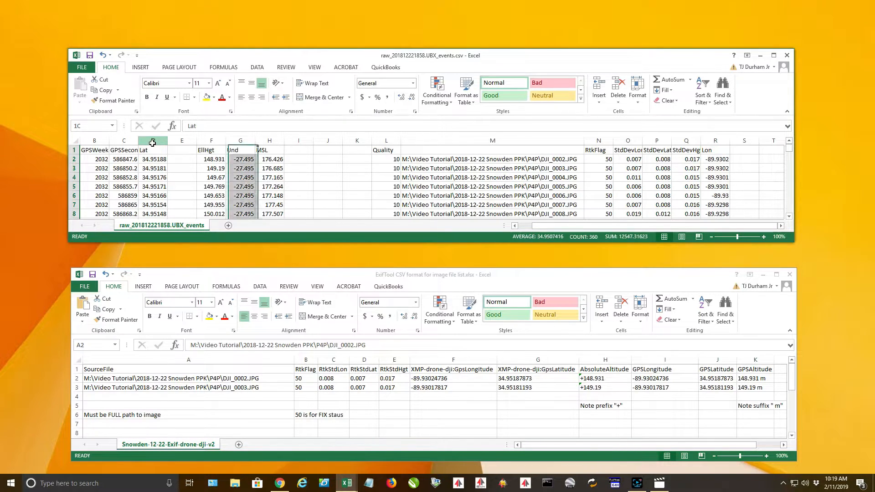
pyautogui.hotkey('ctrl', 'c')
pyautogui.click(741, 141)
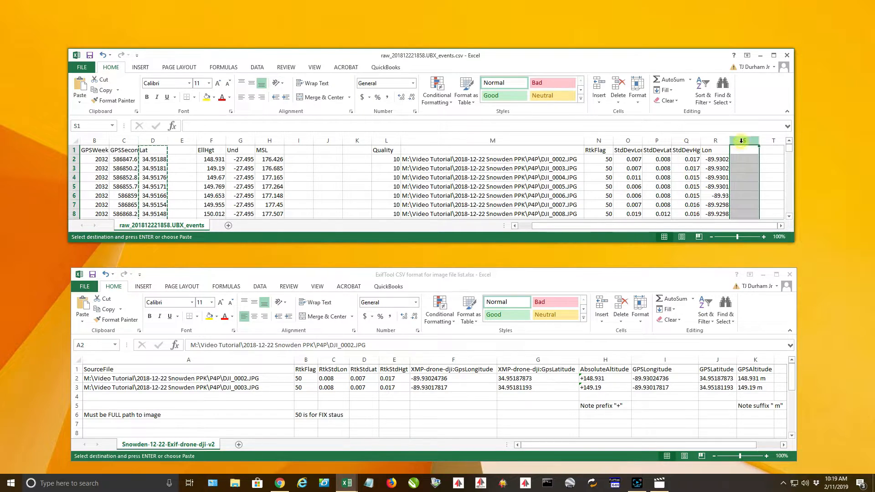
pyautogui.hotkey('ctrl', 'v')
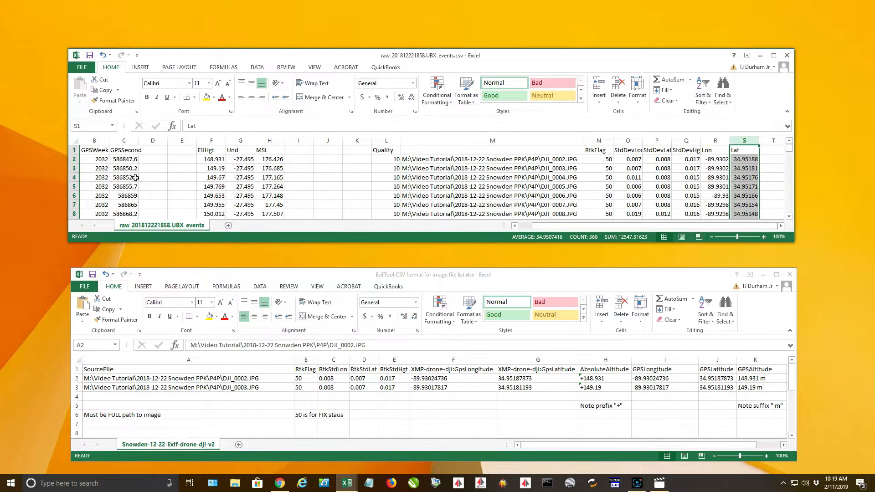
# - Move the EllHgt column from F to column T, beside Lat
pyautogui.click(216, 141)
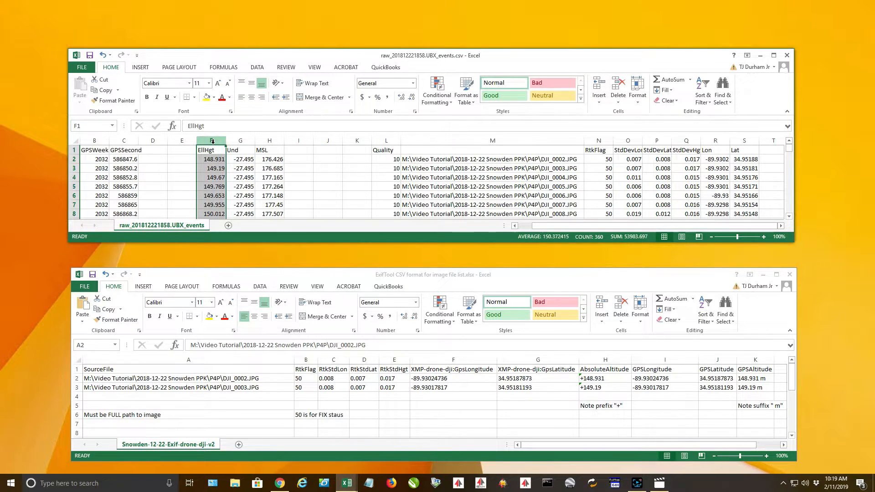
pyautogui.hotkey('ctrl', 'c')
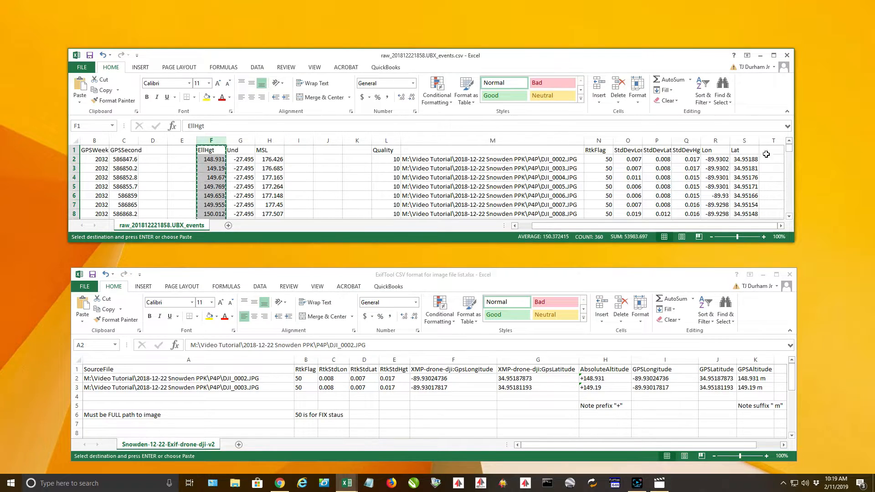
pyautogui.click(772, 142)
pyautogui.press('Return')
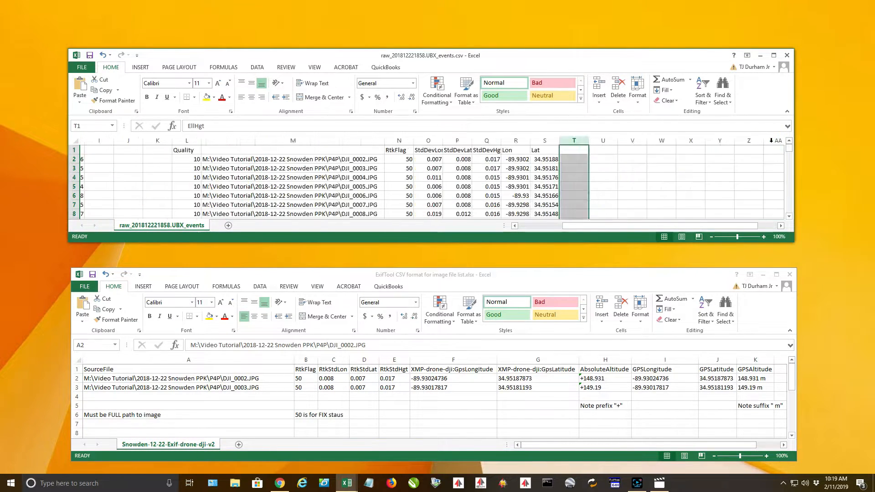
# - Delete columns I through L, including Quality, and columns D through G, including Und, from the UBX_events sheet
pyautogui.moveTo(655, 226); pyautogui.dragTo(564, 225)
pyautogui.moveTo(327, 140); pyautogui.dragTo(409, 139)
pyautogui.rightClick(409, 139)
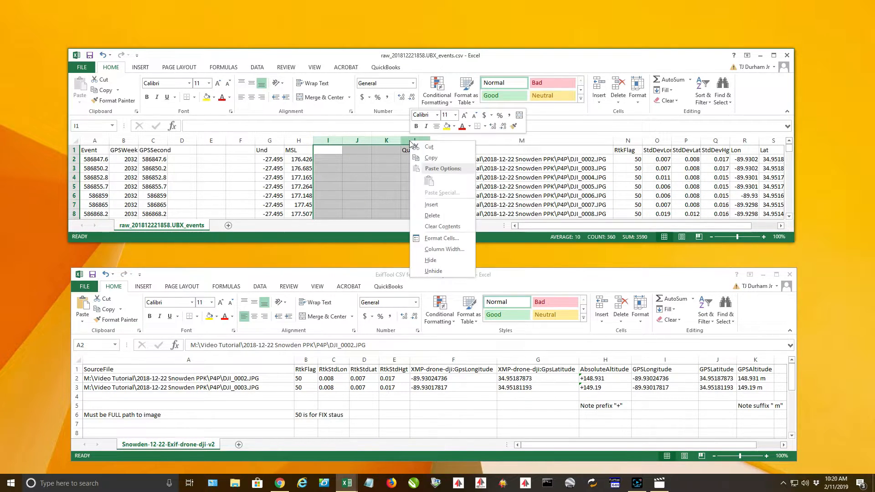
pyautogui.click(439, 212)
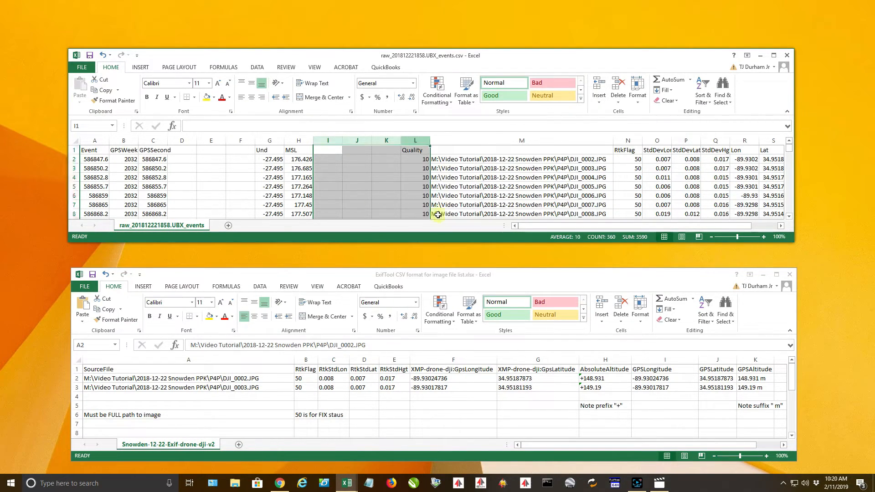
pyautogui.click(183, 139)
pyautogui.moveTo(183, 140); pyautogui.dragTo(268, 142)
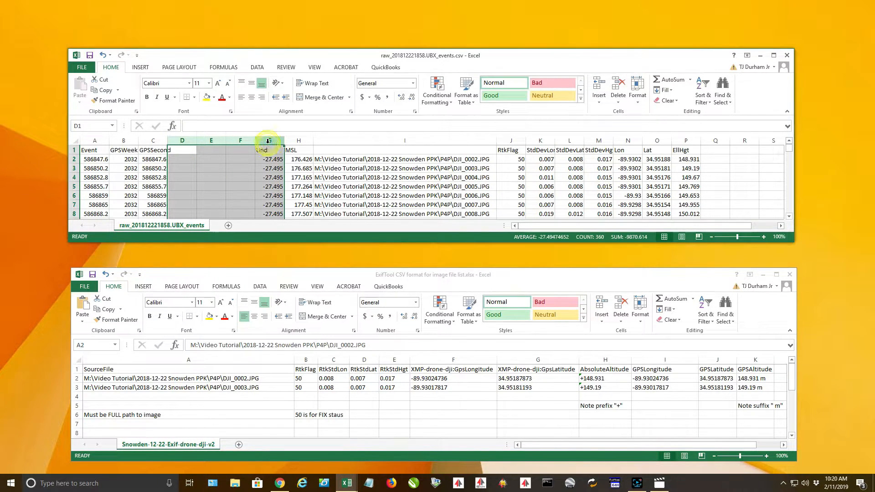
pyautogui.rightClick(269, 142)
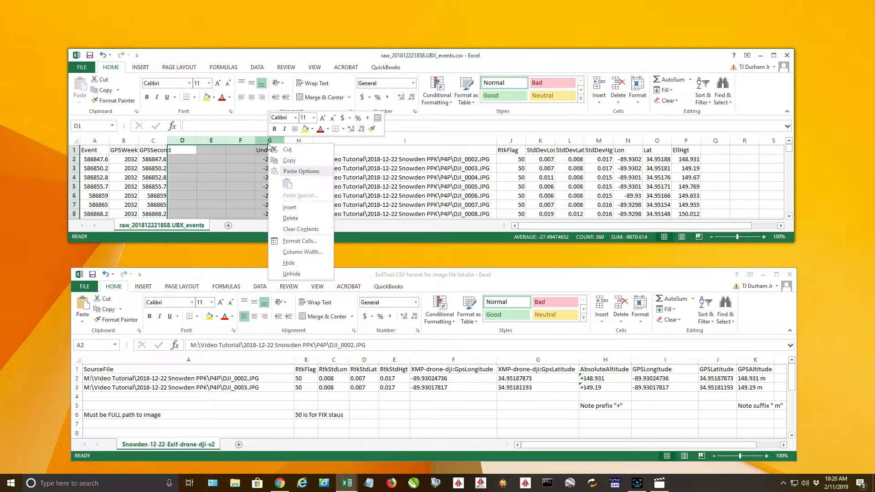
pyautogui.click(290, 218)
# - Delete the Event, GPSWeek and GPSSecond columns and the MSL column ahead of the image paths
pyautogui.moveTo(95, 141); pyautogui.dragTo(147, 141)
pyautogui.rightClick(150, 140)
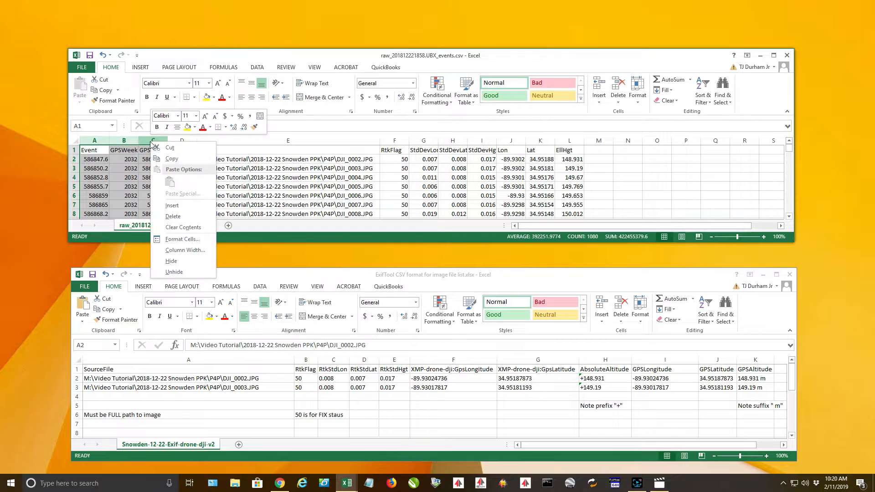
pyautogui.click(176, 216)
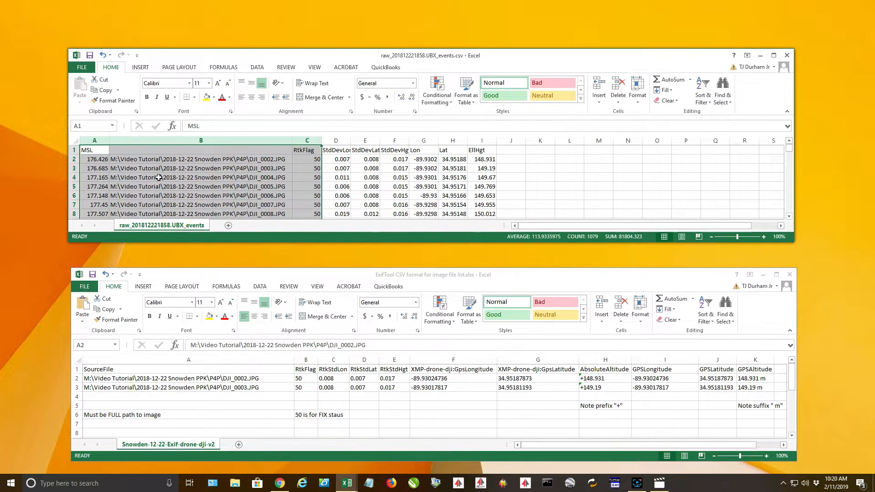
pyautogui.click(92, 140)
pyautogui.rightClick(93, 141)
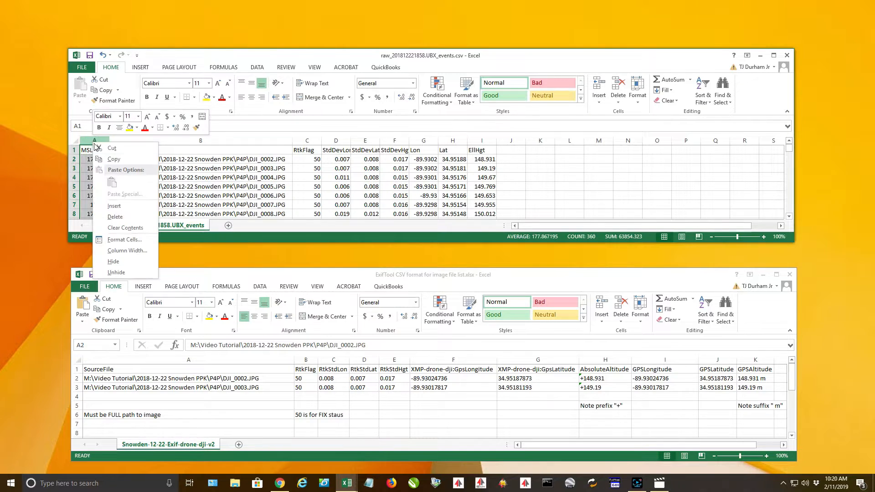
pyautogui.click(122, 218)
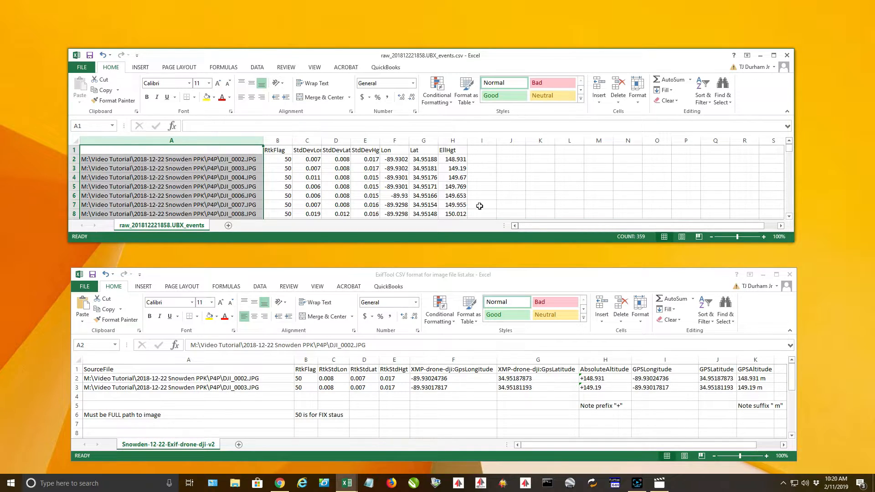
# - Copy the Lon, Lat and EllHgt columns F through H into columns I through K
pyautogui.moveTo(395, 140); pyautogui.dragTo(453, 141)
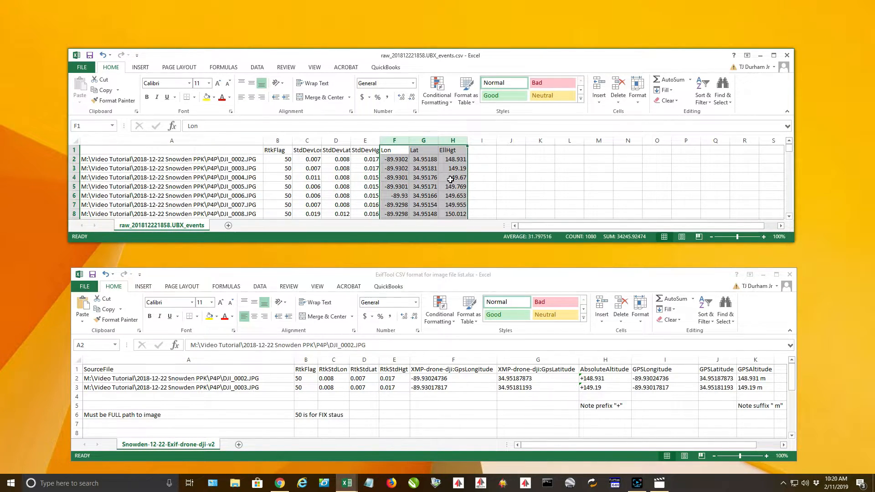
pyautogui.hotkey('ctrl', 'c')
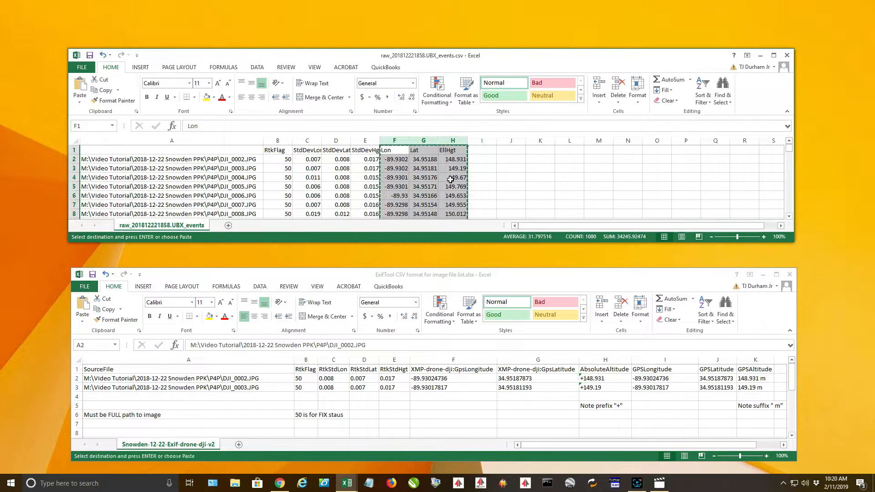
pyautogui.click(482, 150)
pyautogui.hotkey('ctrl', 'v')
pyautogui.press('ctrl')
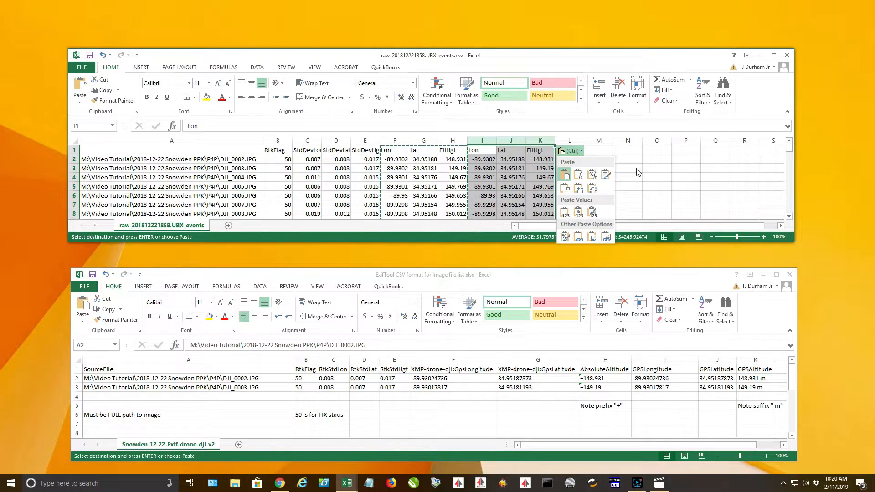
pyautogui.press('Escape')
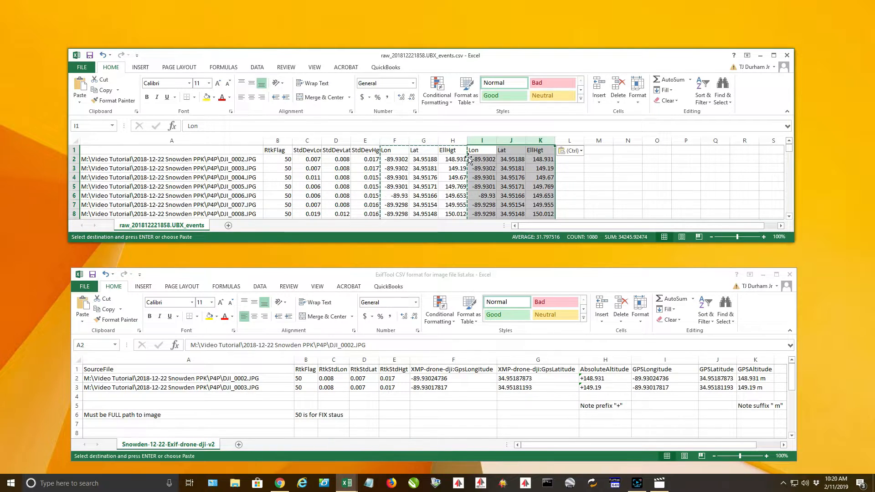
pyautogui.press('Escape')
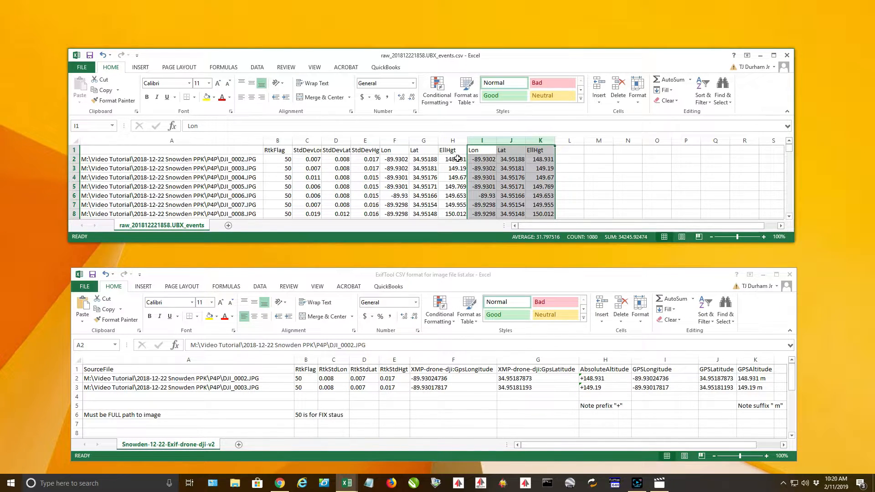
# - Insert a blank column I between EllHgt and the copied Lon column
pyautogui.click(477, 140)
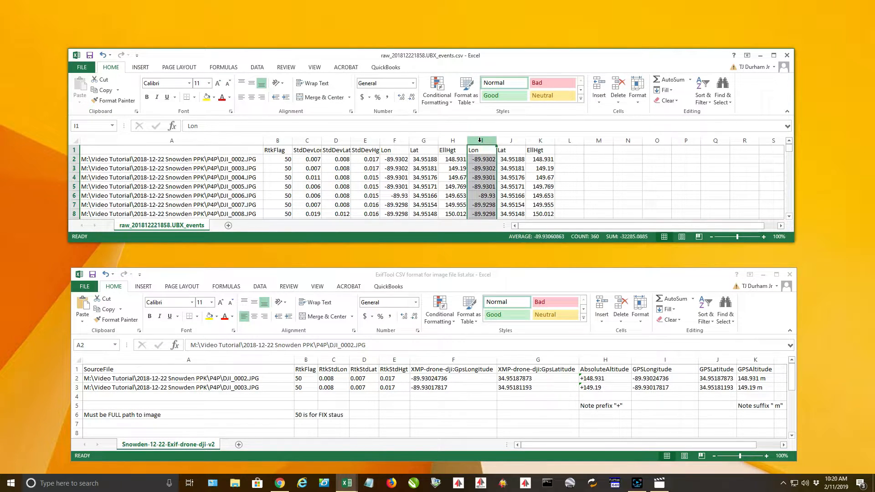
pyautogui.rightClick(479, 140)
pyautogui.click(502, 203)
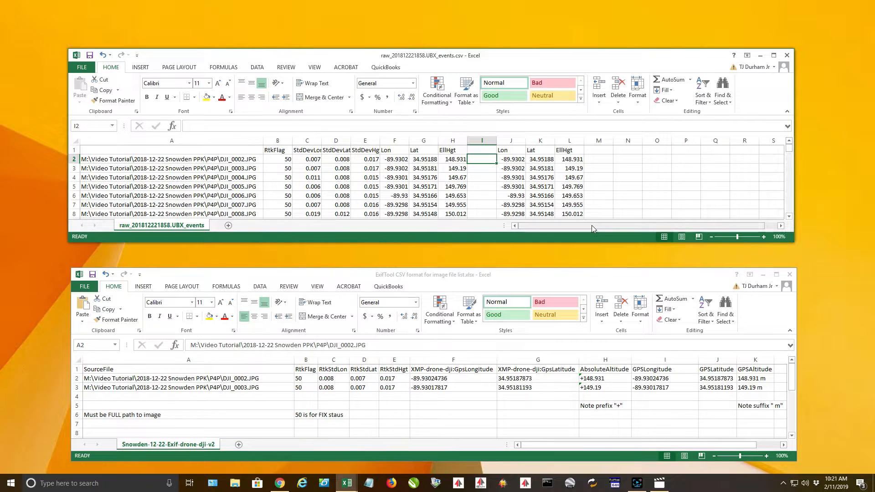
# - Enter the formula =CONCATENATE("+",H2) in cell I2 to prefix the ellipsoid height with a plus sign
pyautogui.write('=')
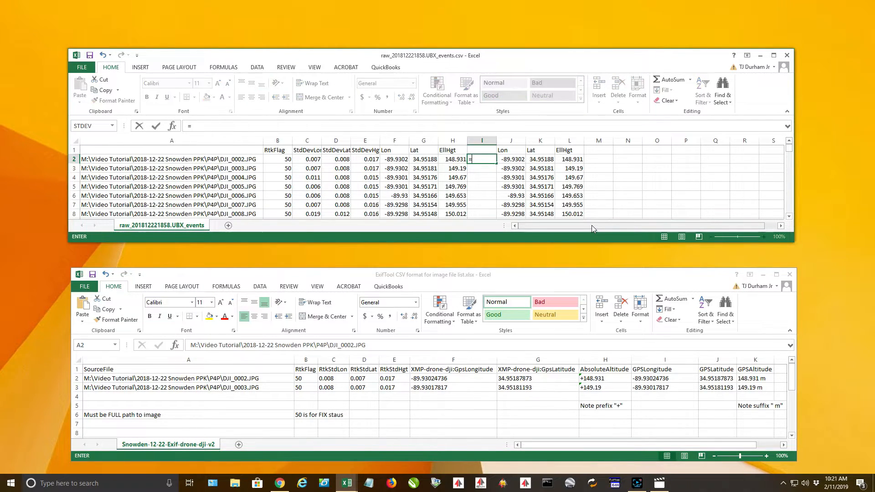
pyautogui.write('concatena')
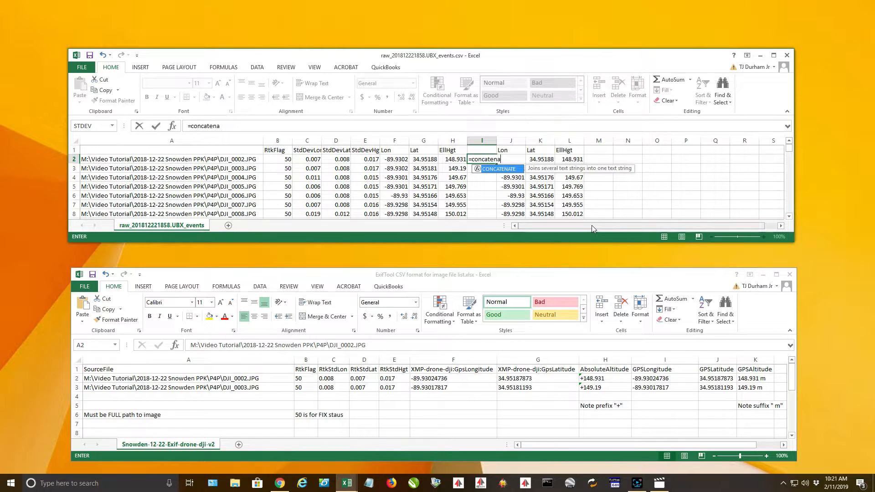
pyautogui.write('te(')
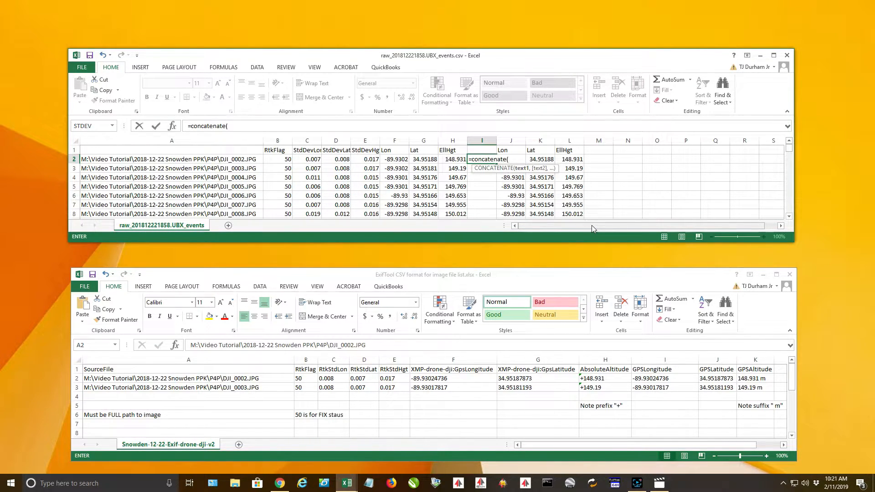
pyautogui.write('"+",')
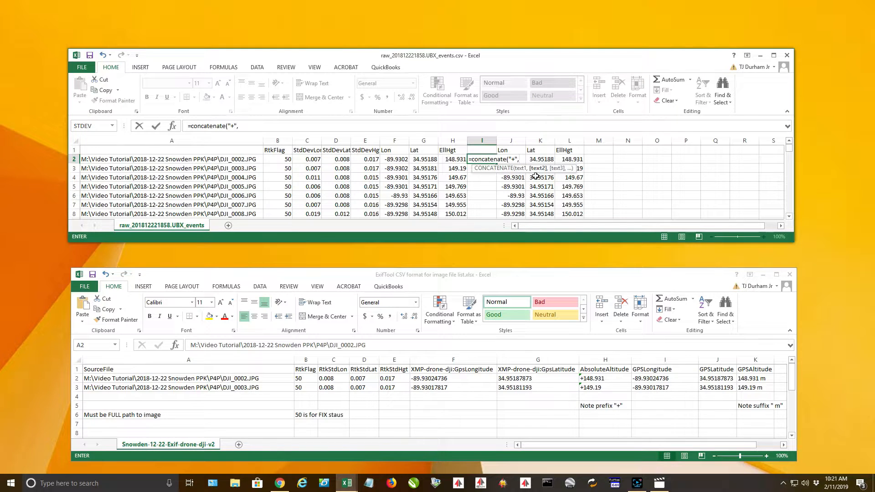
pyautogui.click(455, 160)
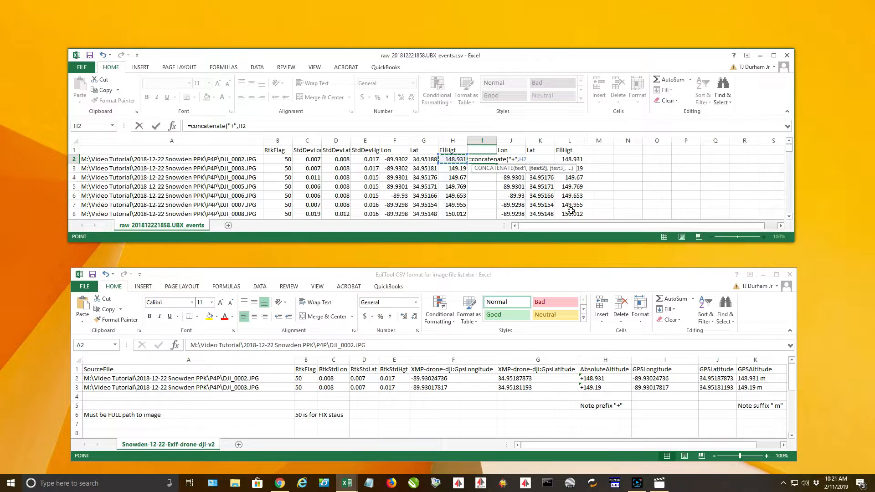
pyautogui.write(')')
pyautogui.press('Return')
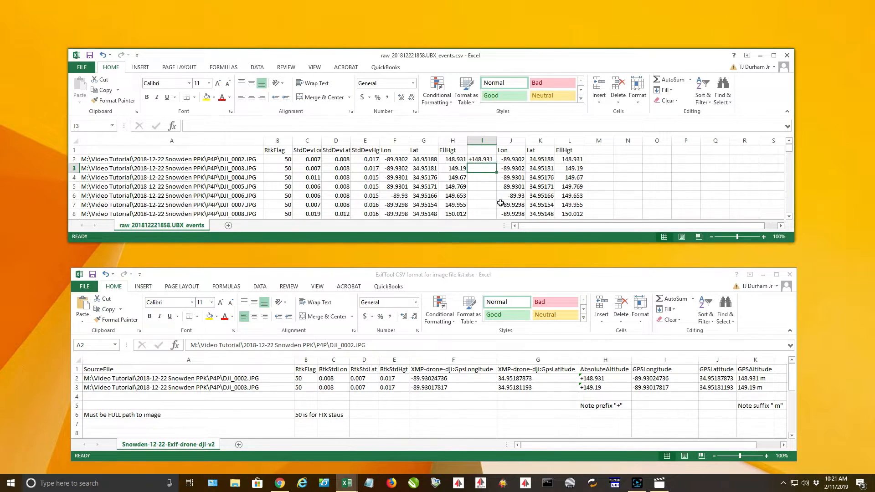
# - Fill the plus-prefix formula from I2 down column I to the last data row, 360
pyautogui.click(490, 158)
pyautogui.moveTo(497, 163); pyautogui.dragTo(496, 233)
pyautogui.moveTo(497, 274); pyautogui.dragTo(488, 209)
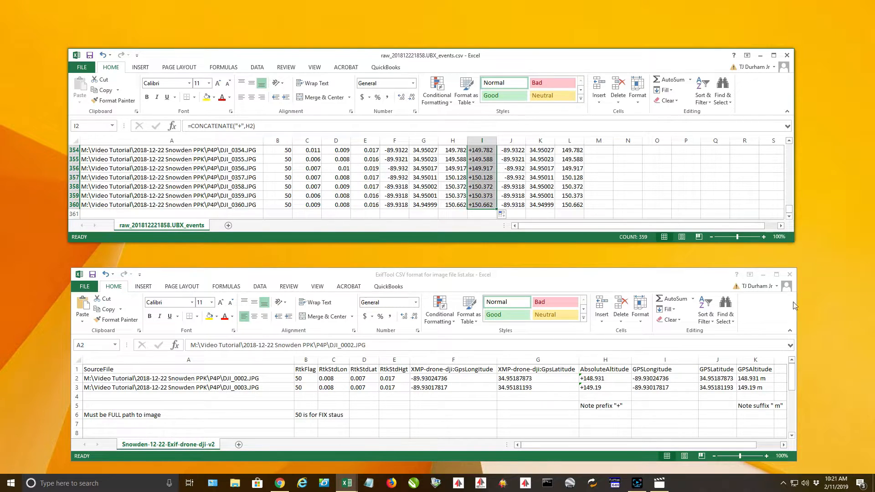
pyautogui.moveTo(791, 210); pyautogui.dragTo(794, 135)
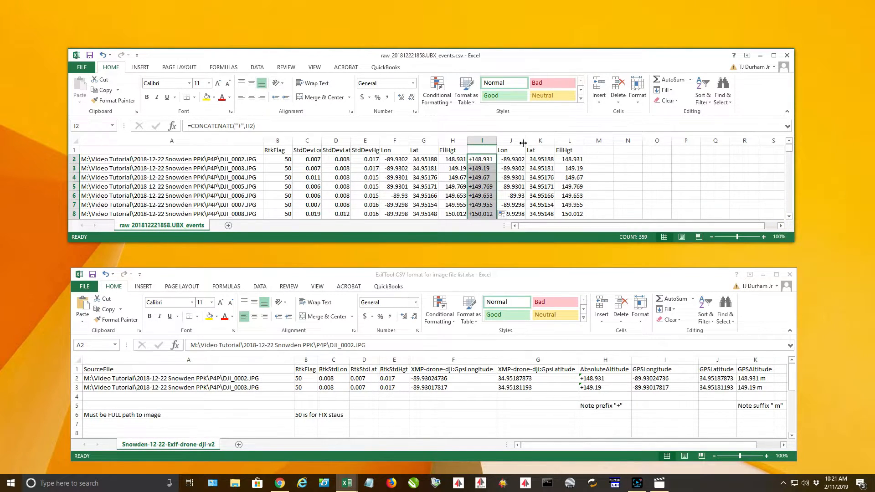
# - Replace the formulas in column I with their values using a values-only paste in place
pyautogui.click(481, 141)
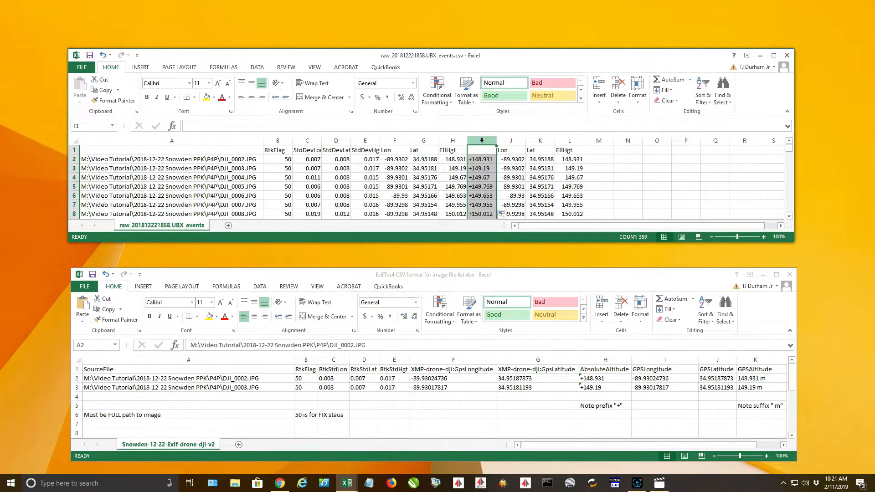
pyautogui.hotkey('ctrl', 'c')
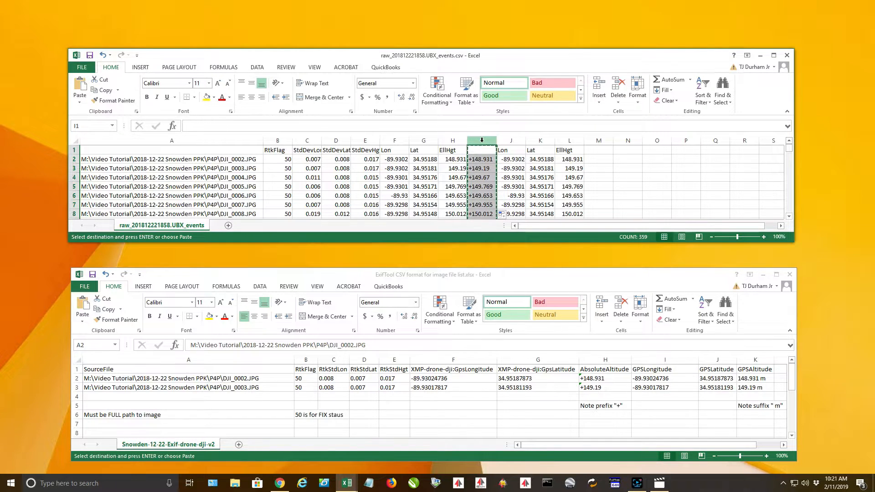
pyautogui.rightClick(481, 140)
pyautogui.moveTo(515, 195)
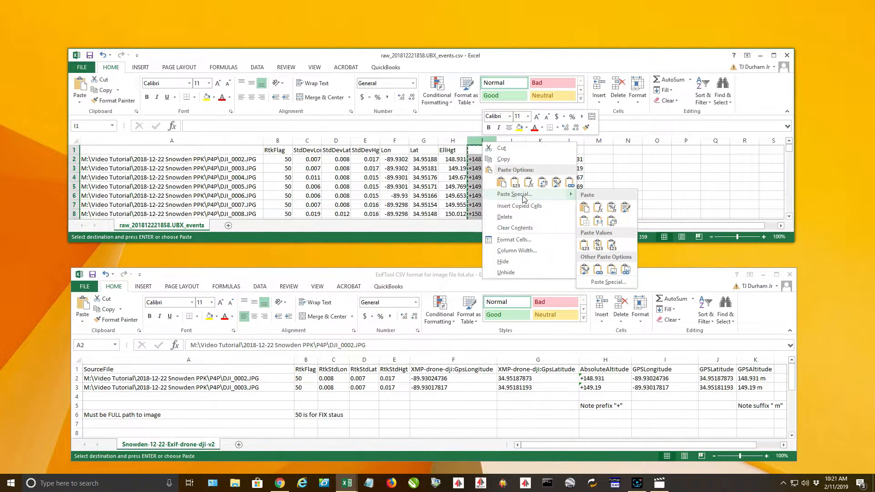
pyautogui.click(583, 247)
pyautogui.click(480, 159)
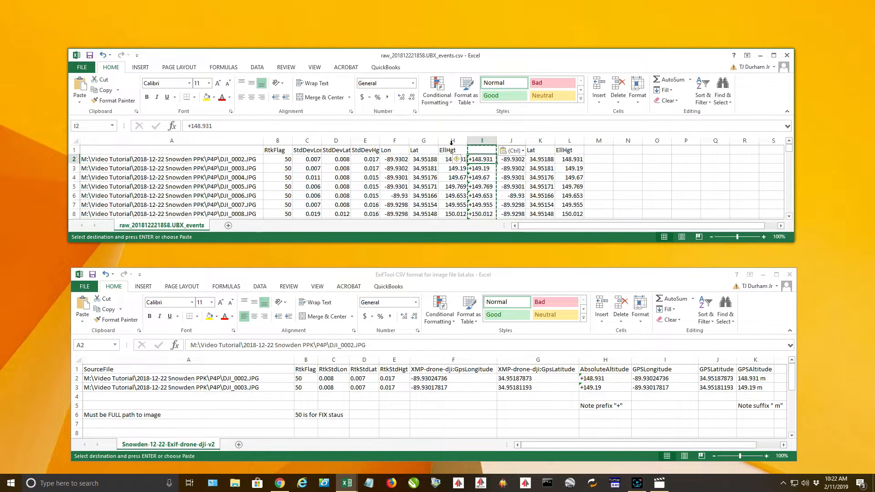
# - Delete the original EllHgt column H, keeping the plus-prefixed heights beside Lat
pyautogui.click(452, 143)
pyautogui.rightClick(452, 142)
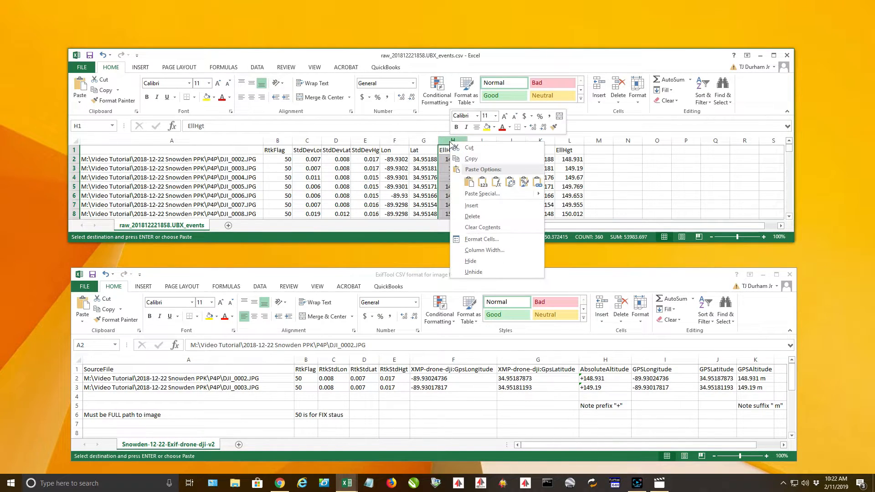
pyautogui.click(481, 217)
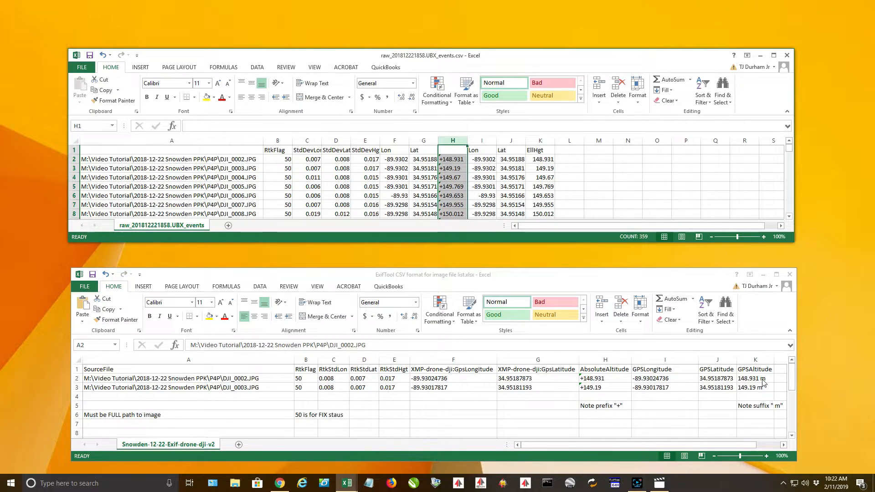
# - Enter the formula =CONCATENATE(K2," m") in cell L2 to append the metre suffix to EllHgt
pyautogui.click(565, 159)
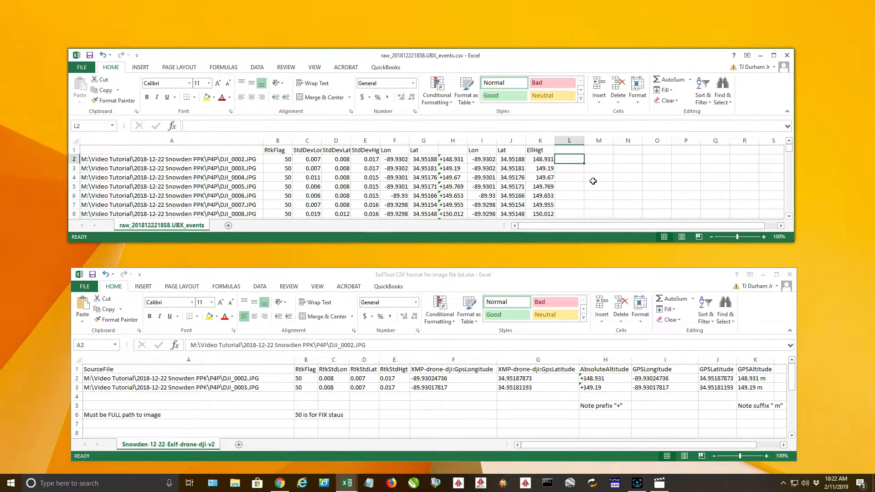
pyautogui.write('=con')
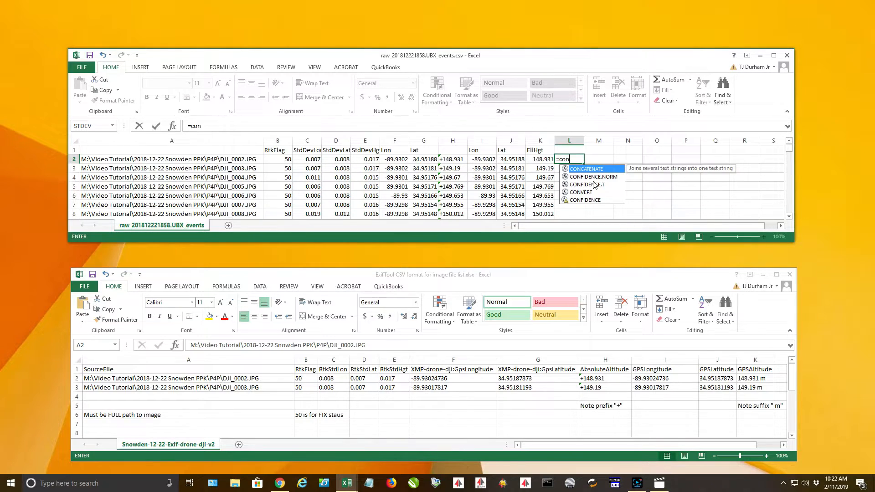
pyautogui.write('catenate(')
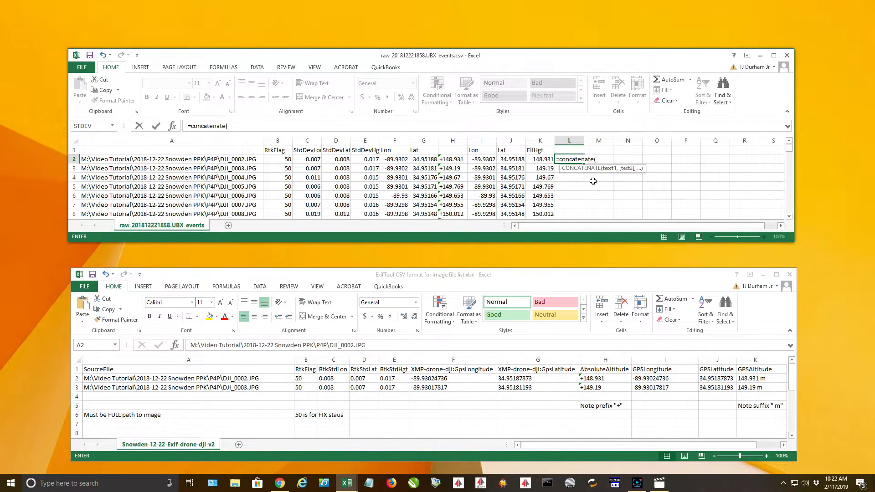
pyautogui.click(539, 160)
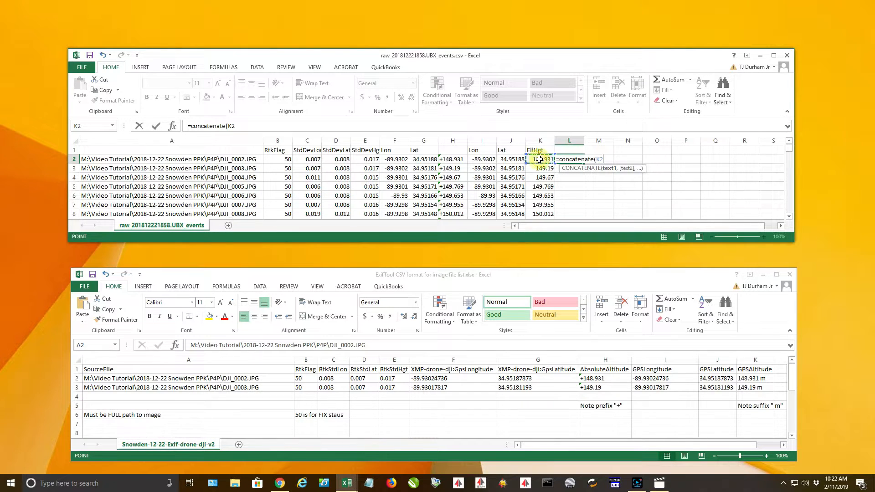
pyautogui.write(',')
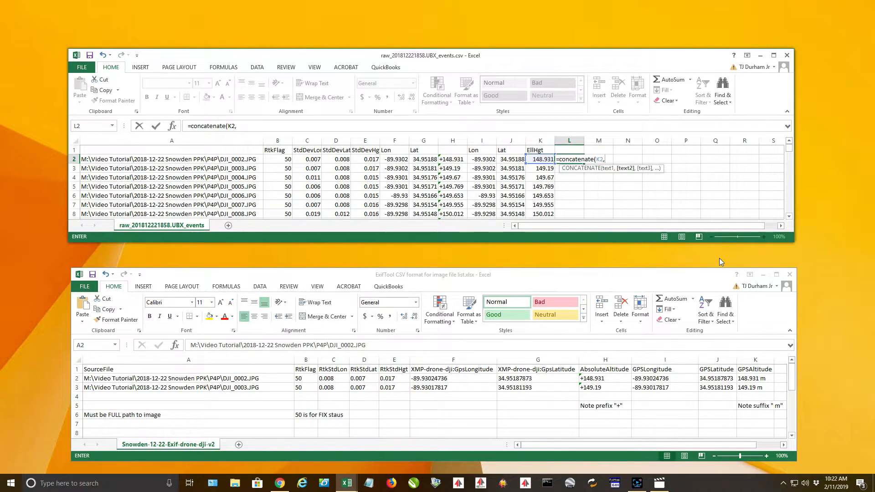
pyautogui.write('" m")')
pyautogui.press('Return')
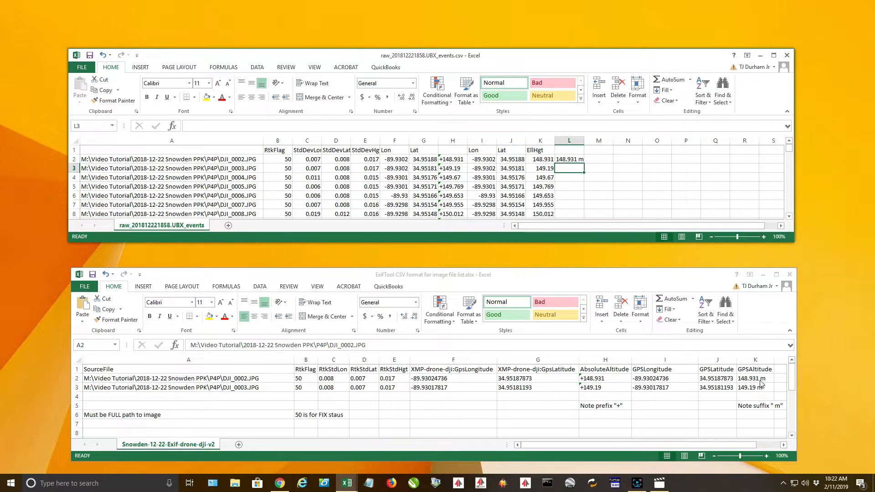
# - Fill the metre-suffix formula from L2 down column L to the last data row
pyautogui.click(576, 160)
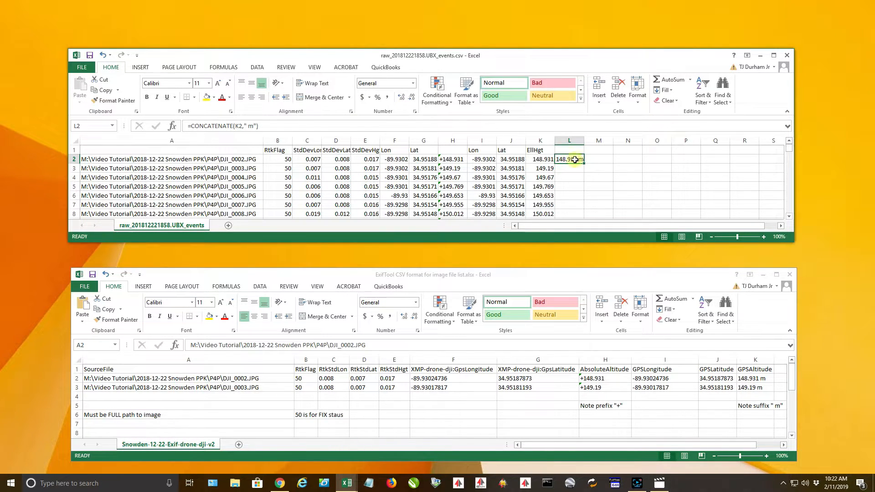
pyautogui.moveTo(585, 163); pyautogui.dragTo(573, 198)
pyautogui.moveTo(788, 208); pyautogui.dragTo(791, 147)
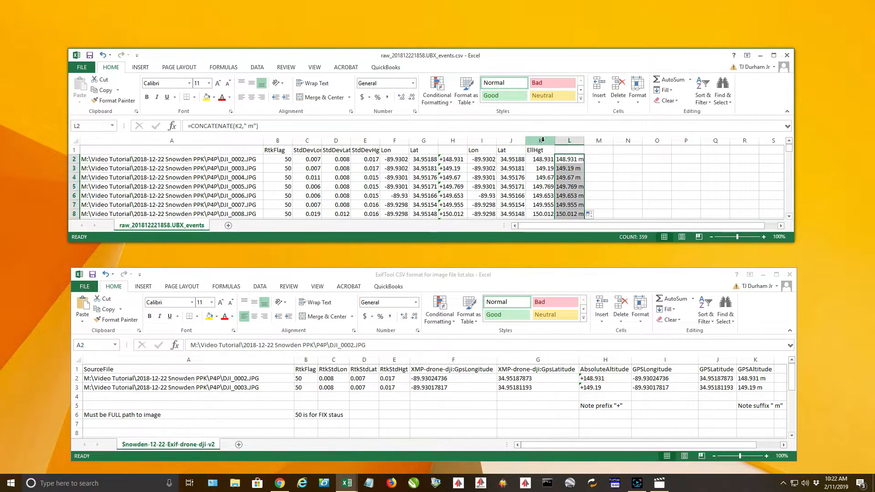
# - Replace the formulas in column L with their values using a values-only paste in place
pyautogui.click(571, 141)
pyautogui.hotkey('ctrl', 'c')
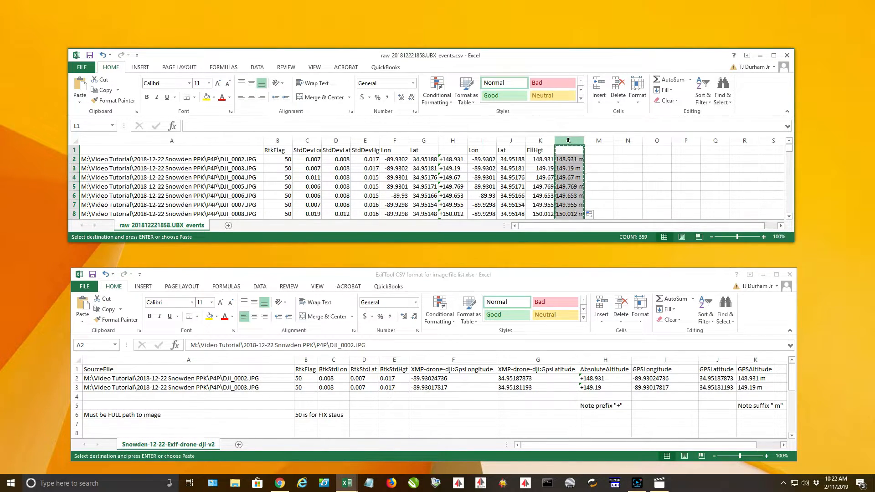
pyautogui.rightClick(568, 141)
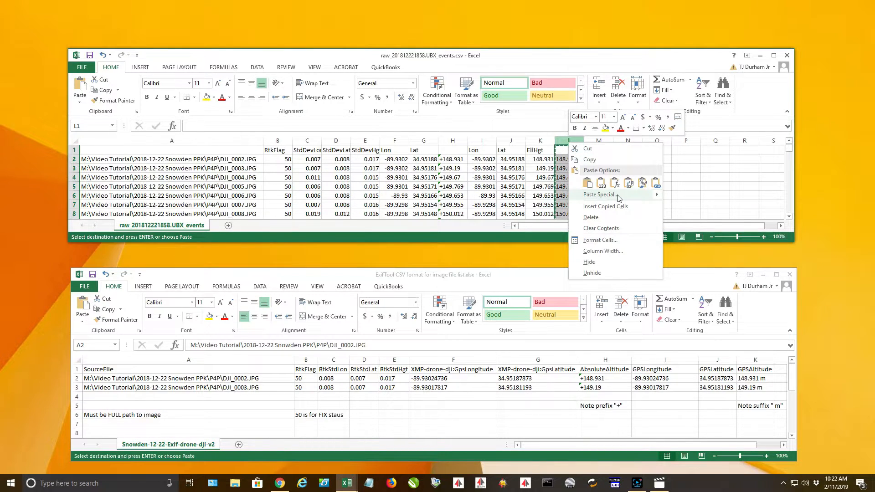
pyautogui.moveTo(627, 196)
pyautogui.click(670, 247)
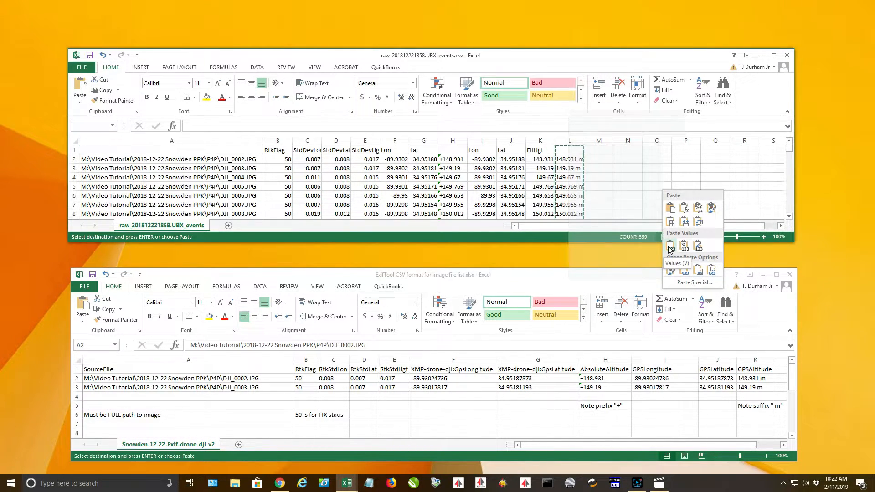
pyautogui.click(573, 159)
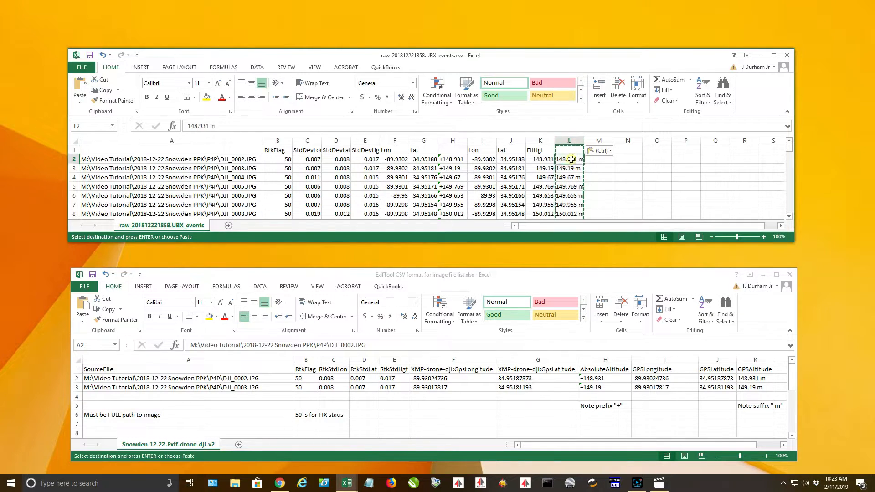
# - Delete the original EllHgt column K, keeping the heights with the " m" suffix beside Lat
pyautogui.click(541, 141)
pyautogui.rightClick(540, 141)
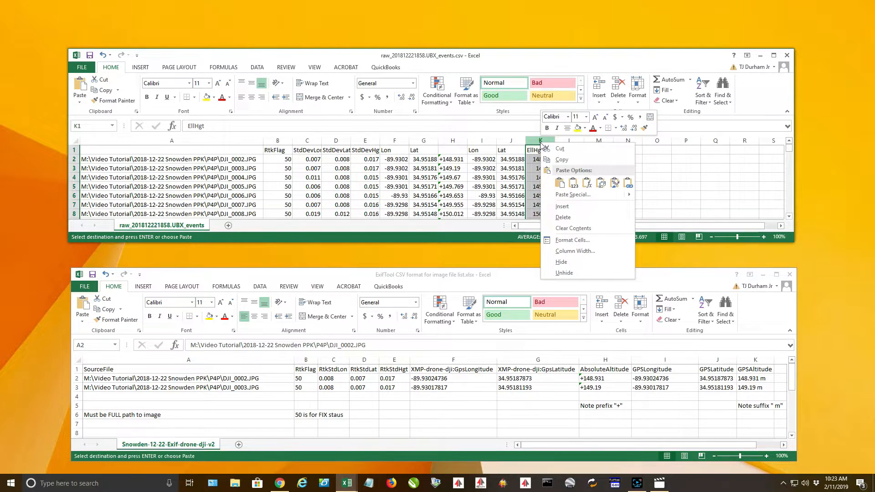
pyautogui.click(554, 181)
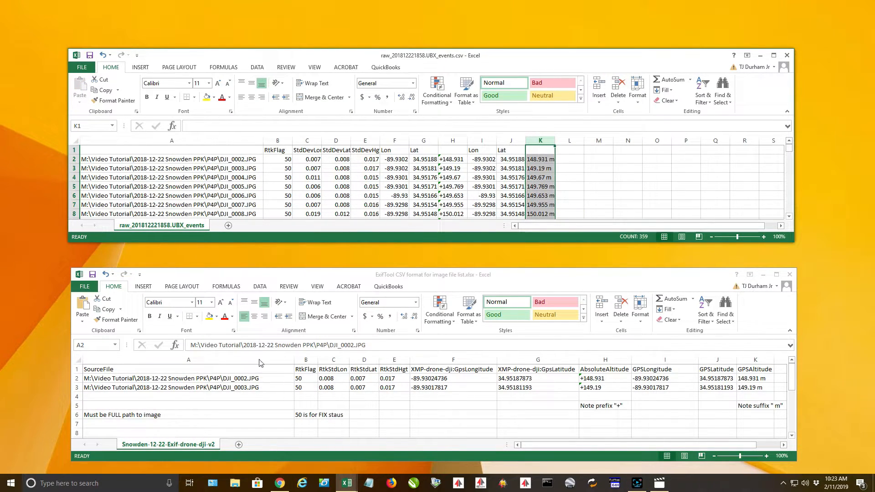
# - Copy the header row from the ExifTool CSV format workbook over row 1 of the UBX_events sheet and autofit column K
pyautogui.click(75, 368)
pyautogui.click(74, 368)
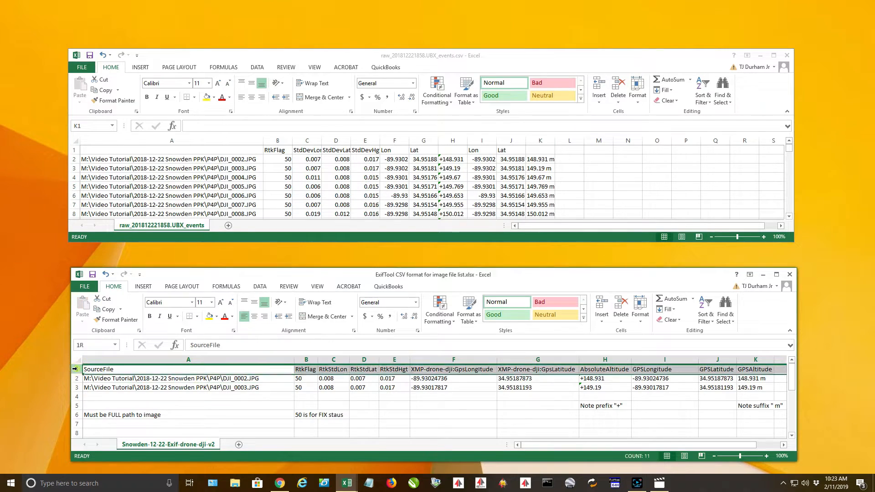
pyautogui.hotkey('ctrl', 'c')
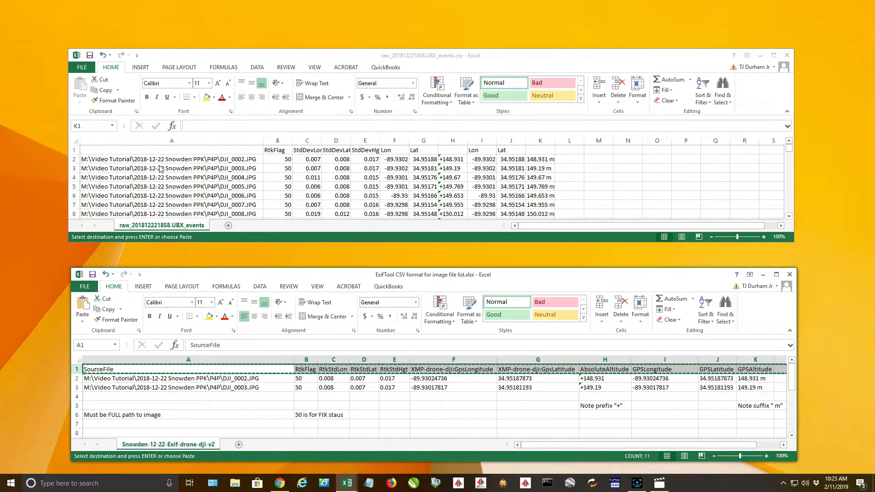
pyautogui.click(74, 150)
pyautogui.click(74, 149)
pyautogui.hotkey('ctrl', 'v')
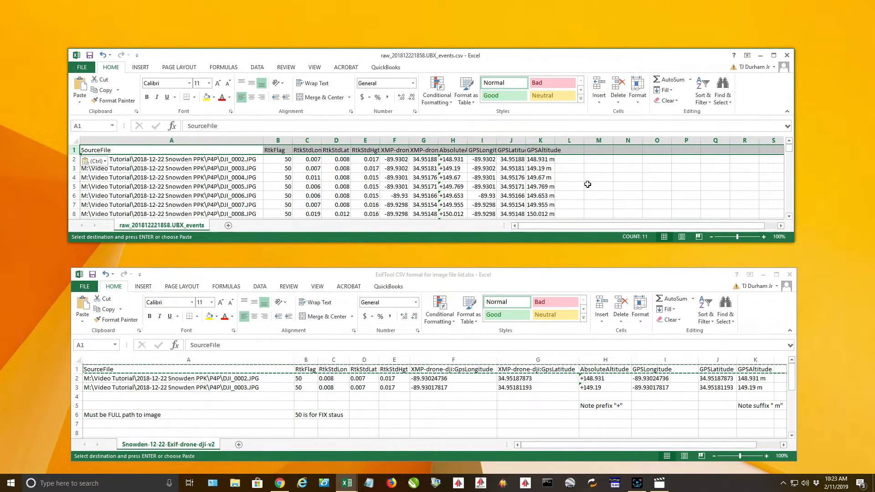
pyautogui.doubleClick(555, 142)
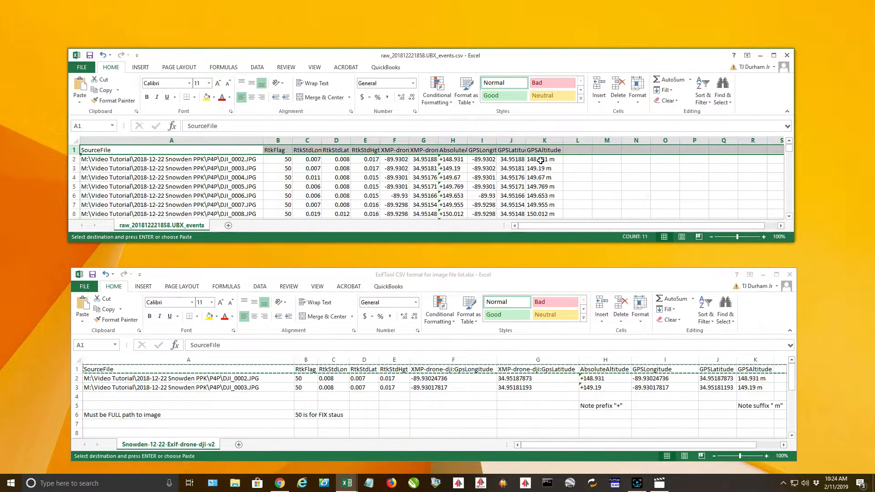
# - Save the UBX_events file in the P4P folder as an Excel Workbook named "Video PPK Tutorial 1_events"
pyautogui.click(149, 161)
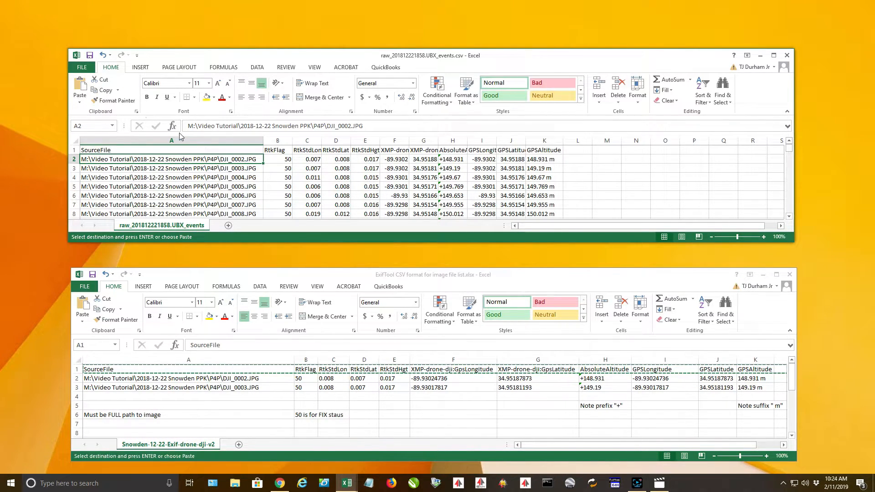
pyautogui.click(80, 68)
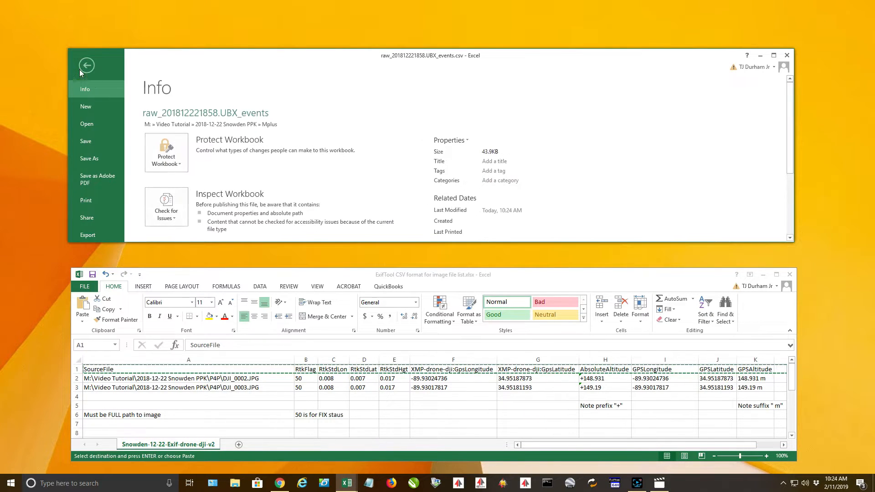
pyautogui.click(93, 158)
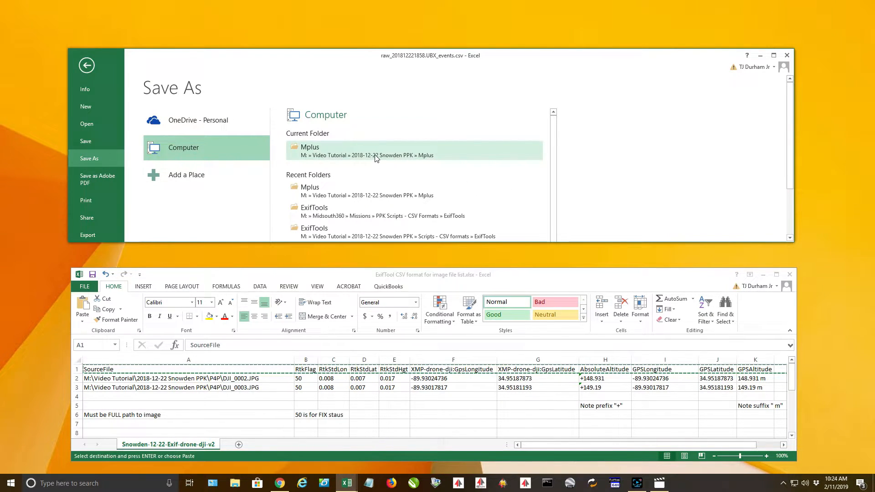
pyautogui.click(328, 154)
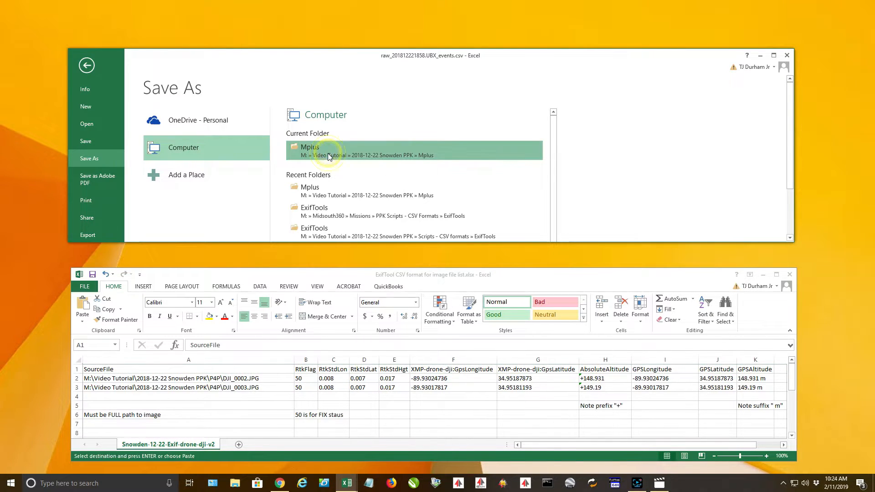
pyautogui.click(248, 70)
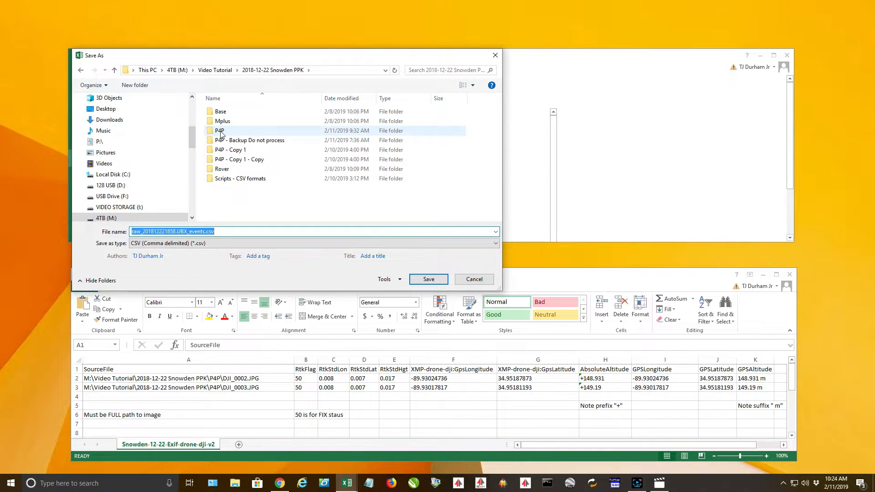
pyautogui.doubleClick(220, 132)
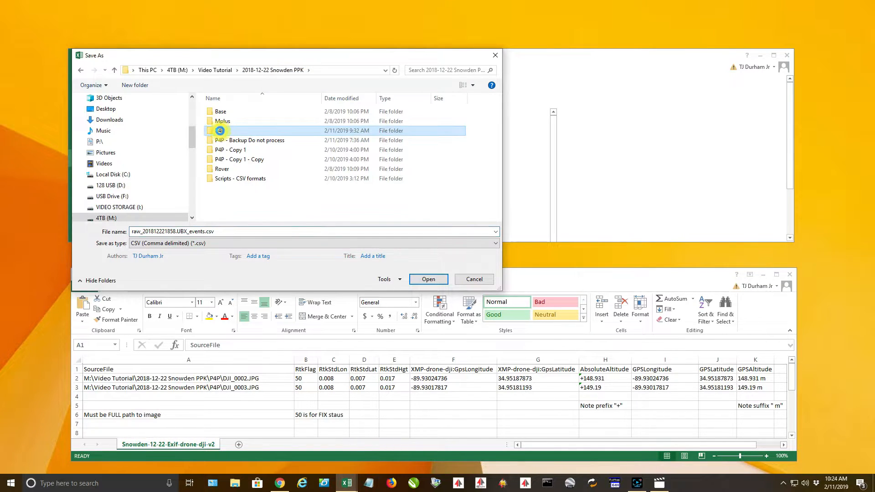
pyautogui.click(217, 246)
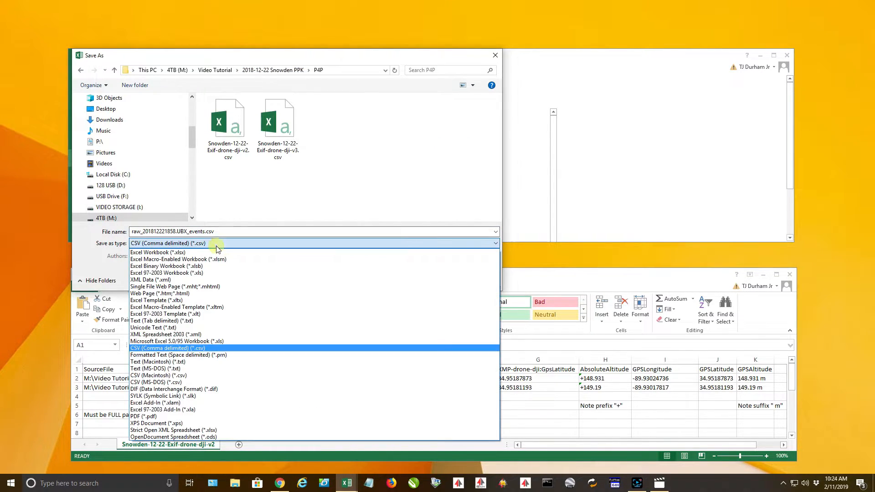
pyautogui.click(176, 254)
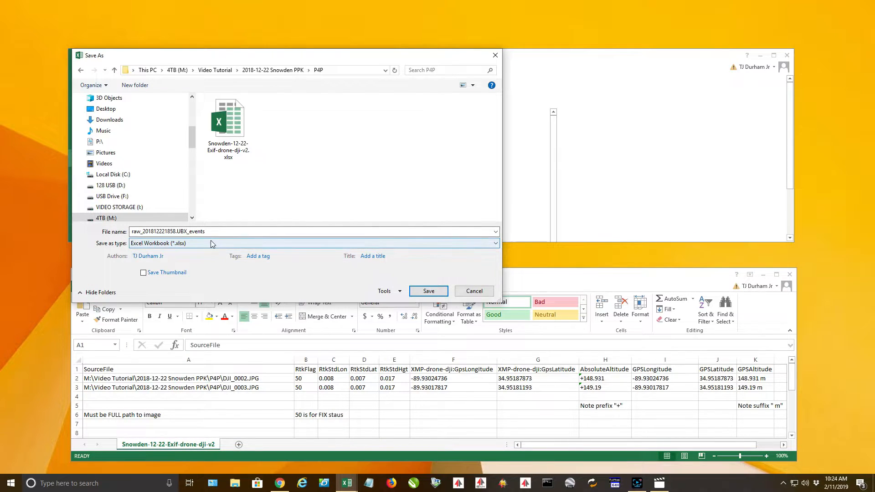
pyautogui.click(188, 231)
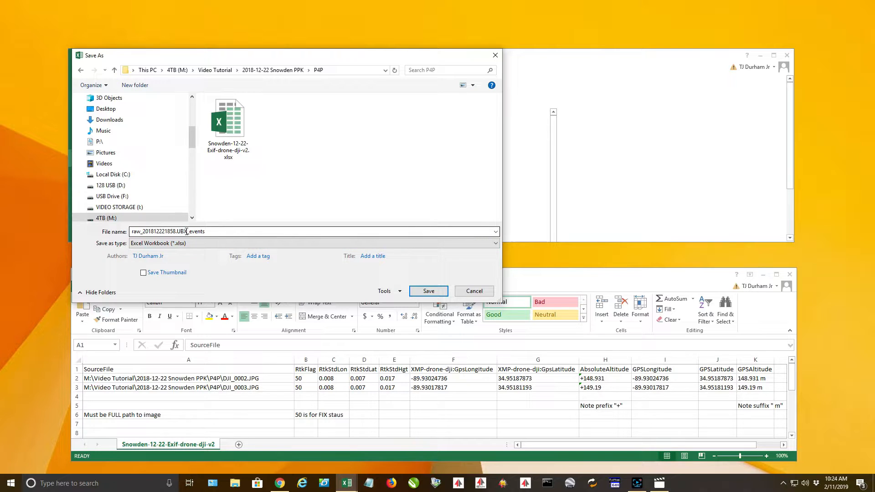
pyautogui.moveTo(186, 231); pyautogui.dragTo(116, 231)
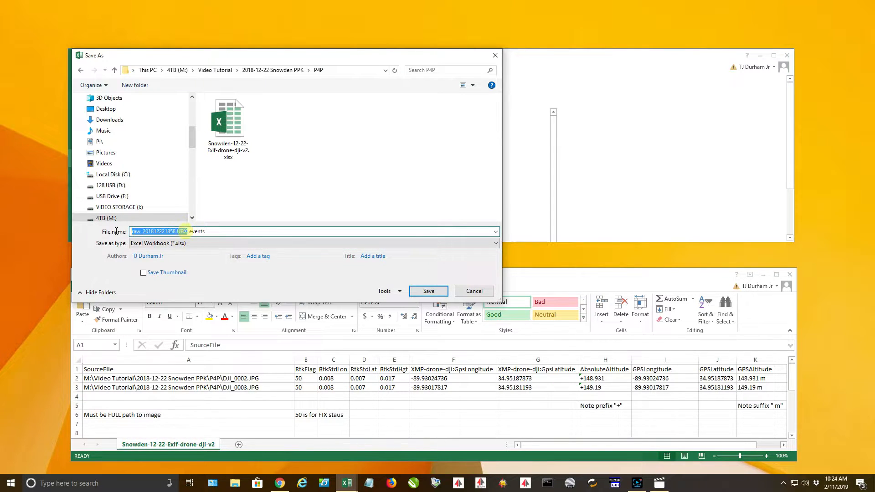
pyautogui.write('Video')
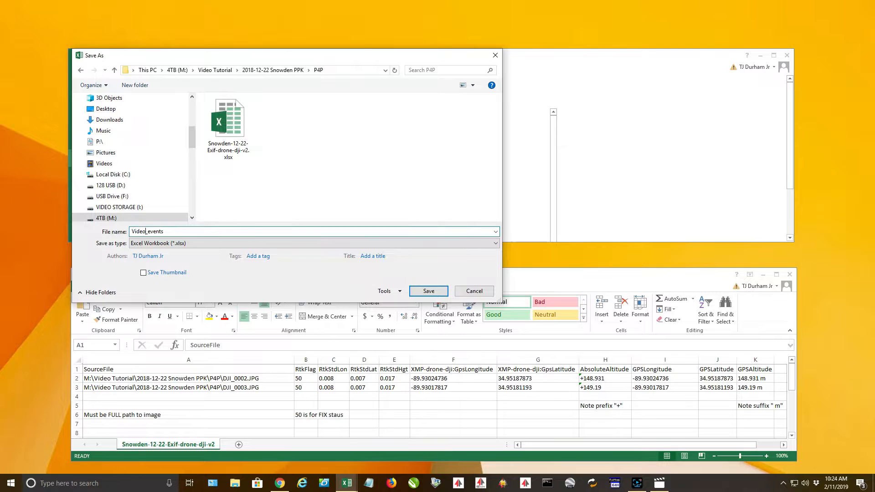
pyautogui.write('K Tutorial 1')
pyautogui.press('Return')
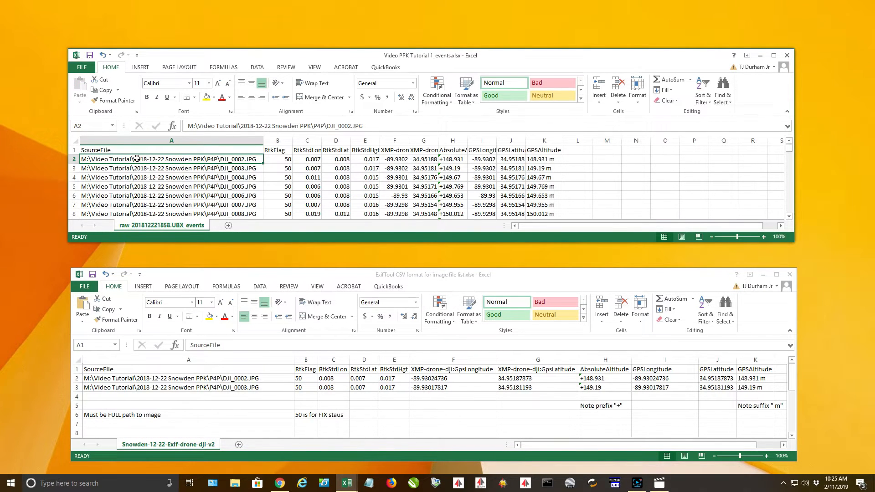
# - Save the sheet as CSV (MS-DOS) in P4P, replacing Snowden-12-22-Exif-drone-dji-v2.csv, and close it without saving again
pyautogui.click(83, 69)
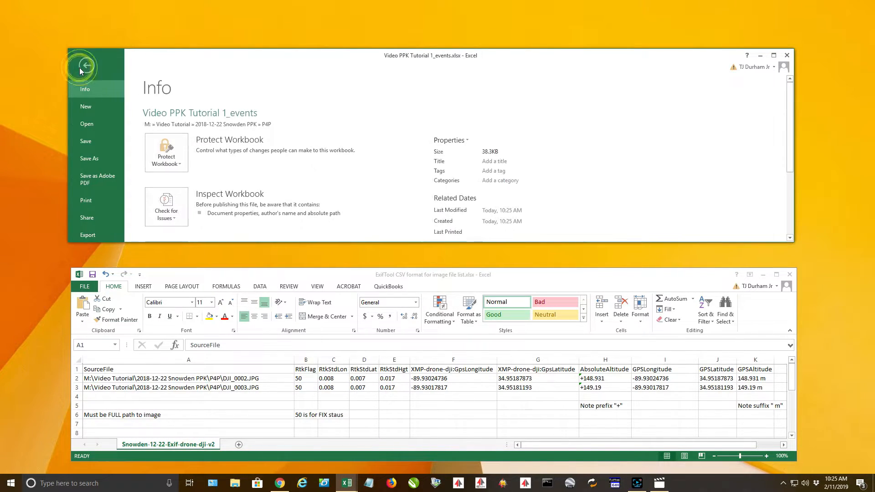
pyautogui.click(95, 160)
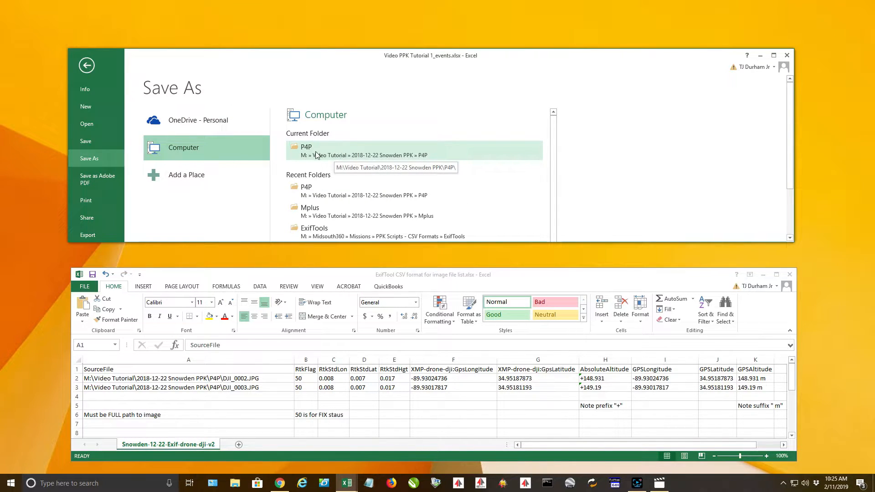
pyautogui.click(340, 152)
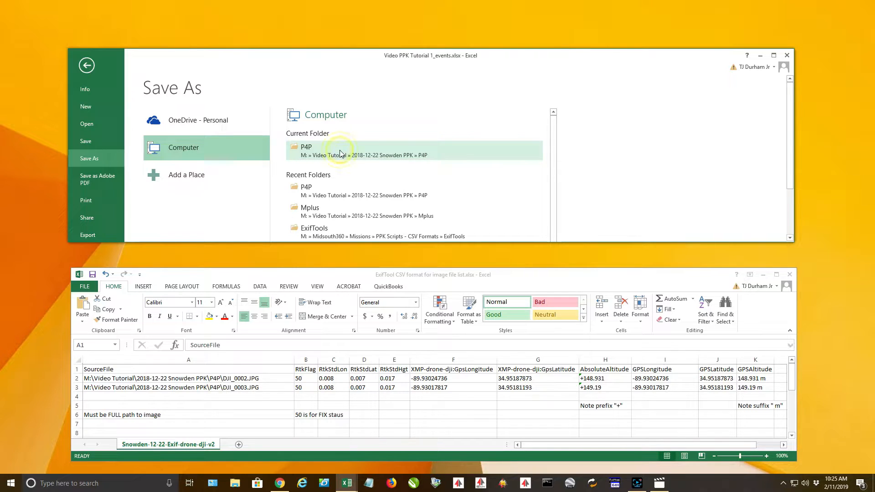
pyautogui.click(183, 245)
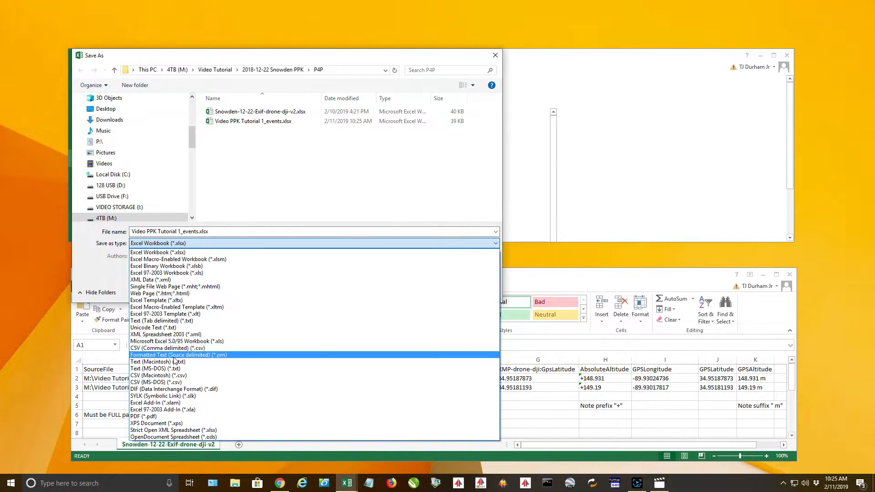
pyautogui.click(157, 383)
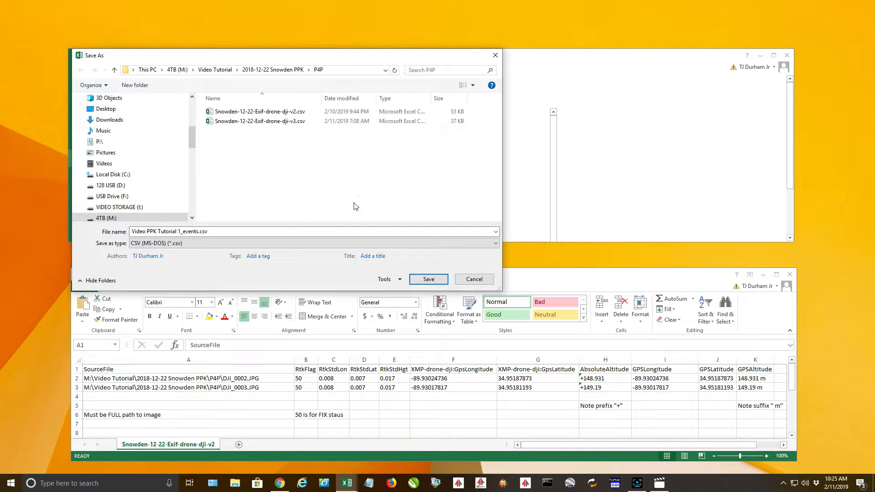
pyautogui.click(270, 114)
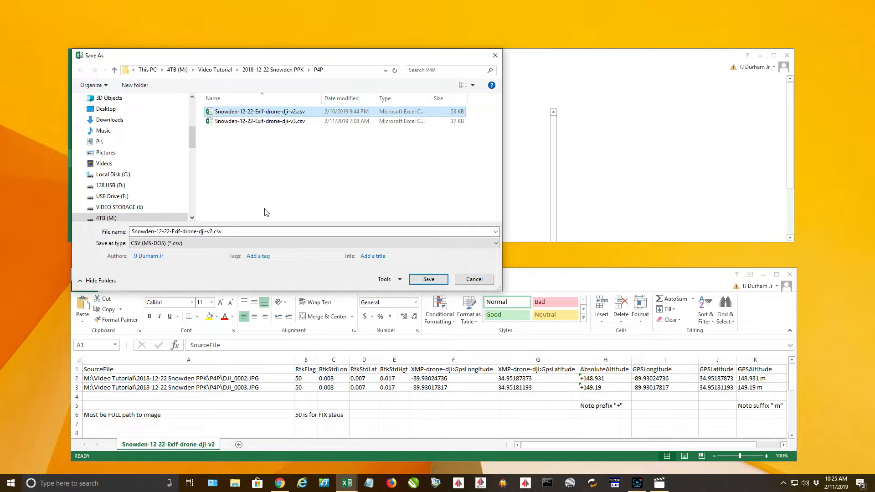
pyautogui.click(428, 280)
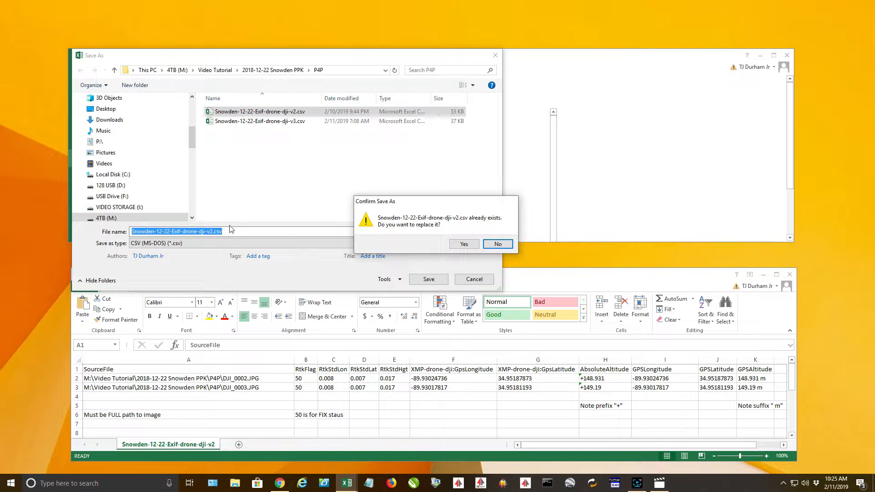
pyautogui.click(464, 244)
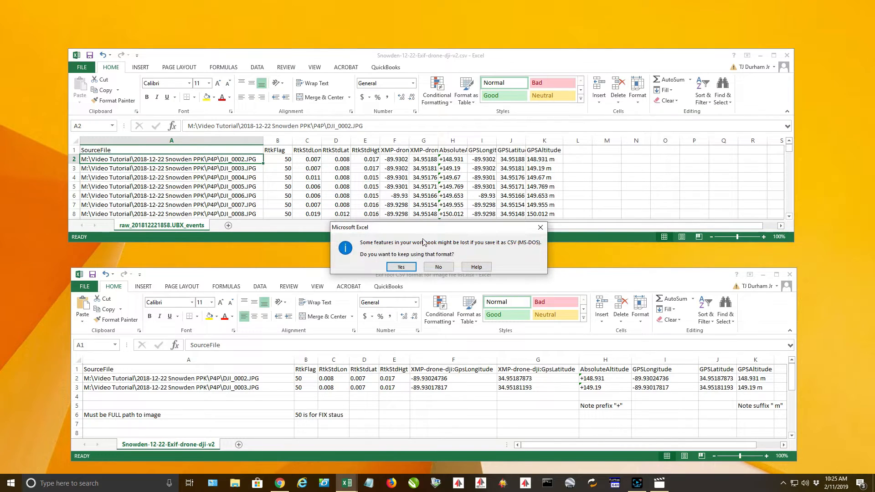
pyautogui.click(402, 268)
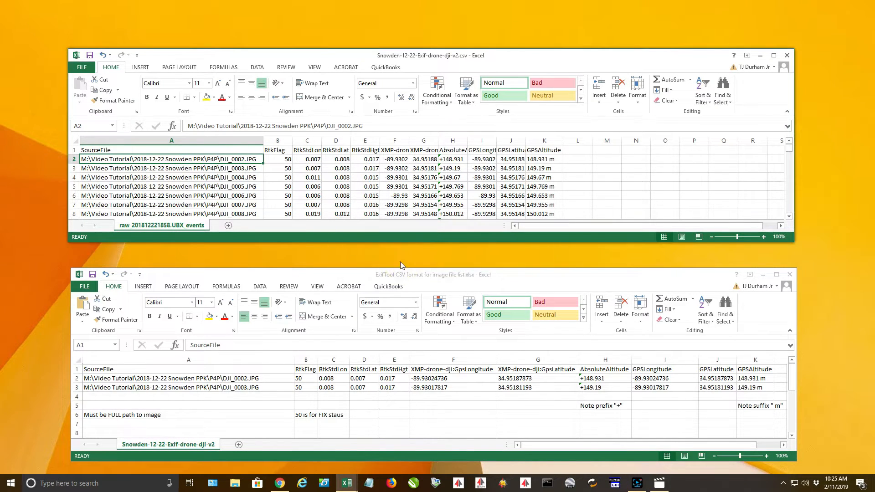
pyautogui.click(786, 55)
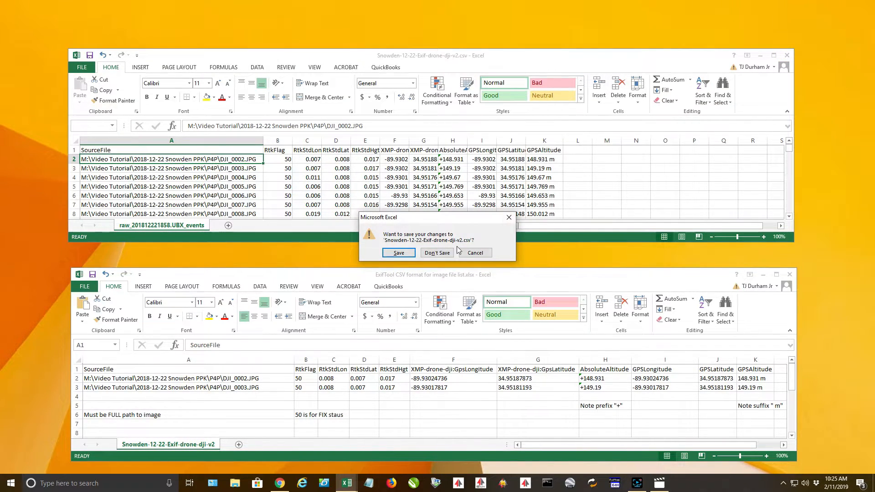
pyautogui.click(431, 254)
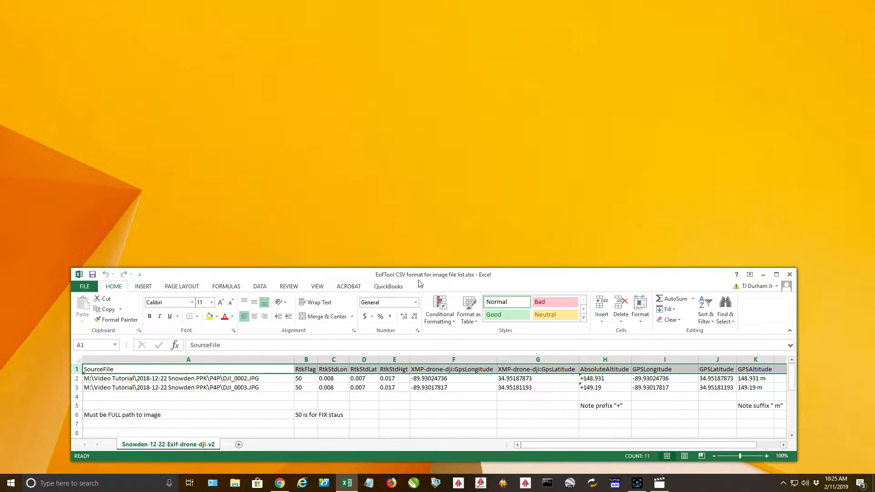
# - Close the ExifTool CSV format workbook and the Command Prompt session, and minimize the ExifTools folder window
pyautogui.click(789, 275)
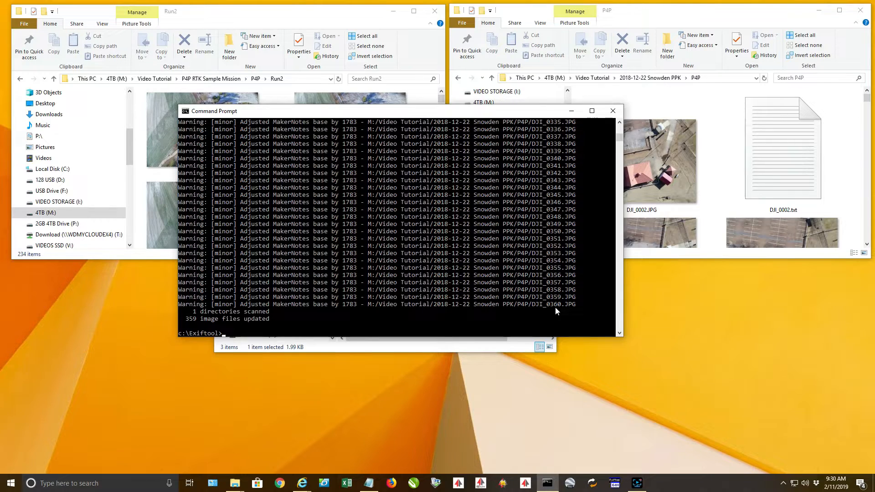
pyautogui.write('exit')
pyautogui.press('Return')
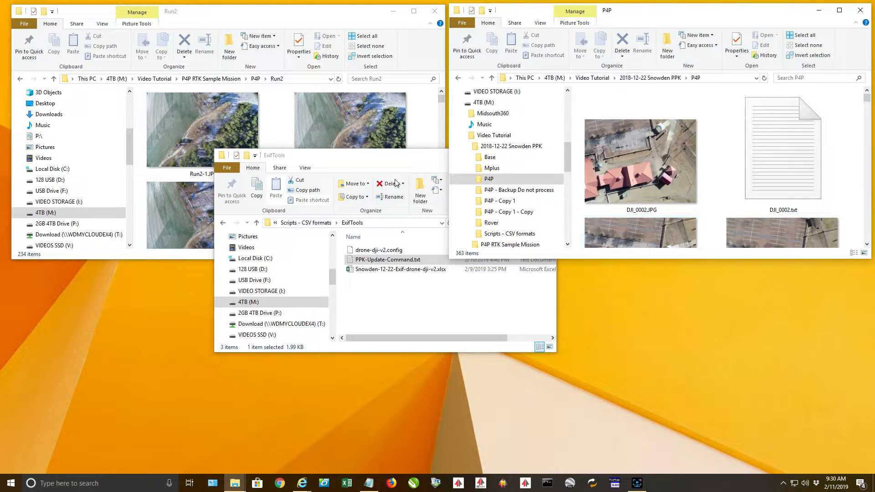
pyautogui.moveTo(445, 158); pyautogui.dragTo(362, 178)
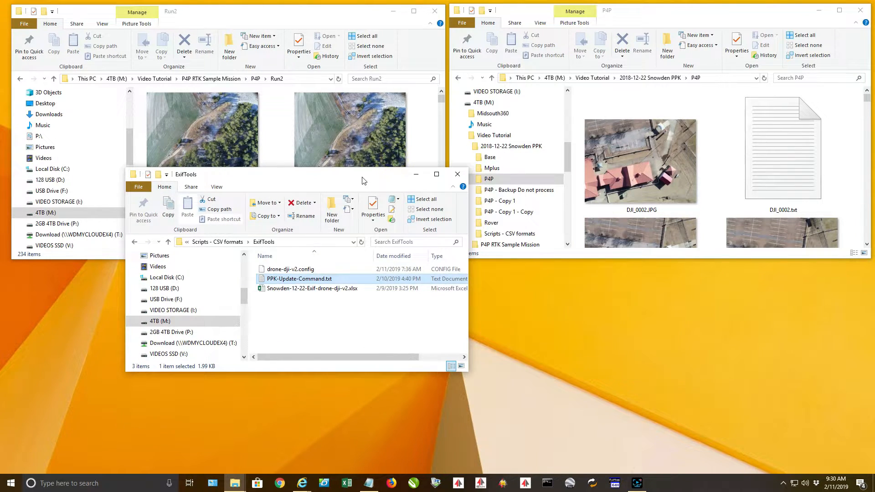
pyautogui.click(416, 175)
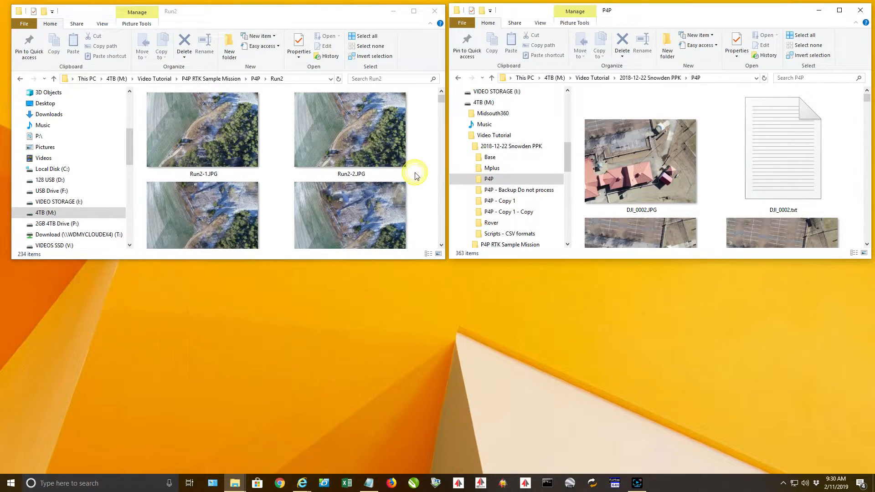
# - Delete the old DJI_0002.txt from the P4P folder and export the metadata of DJI_0002.JPG to a TXT file in ExifToolGUI
pyautogui.click(783, 157)
pyautogui.press('Delete')
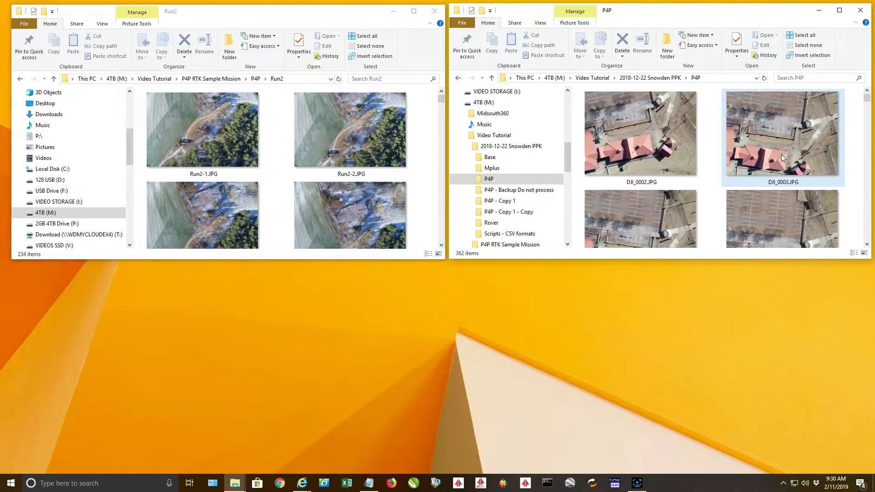
pyautogui.click(615, 486)
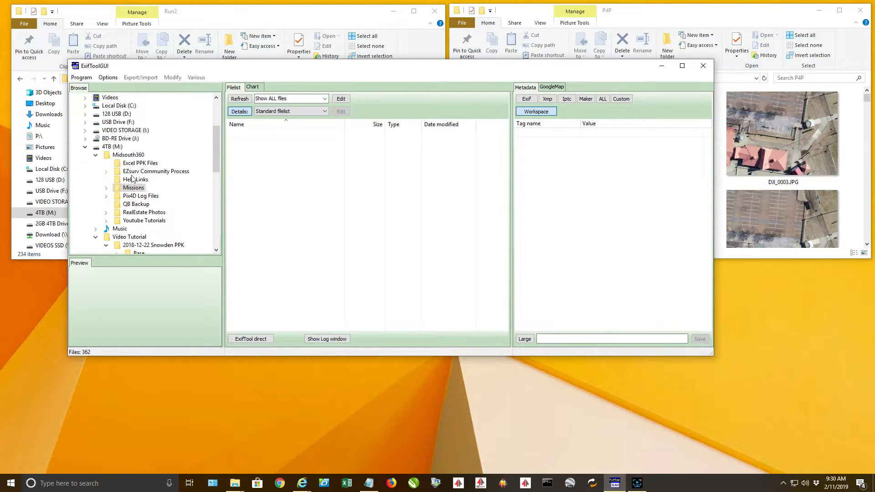
pyautogui.scroll(-1, 169, 203)
pyautogui.scroll(-3, 169, 204)
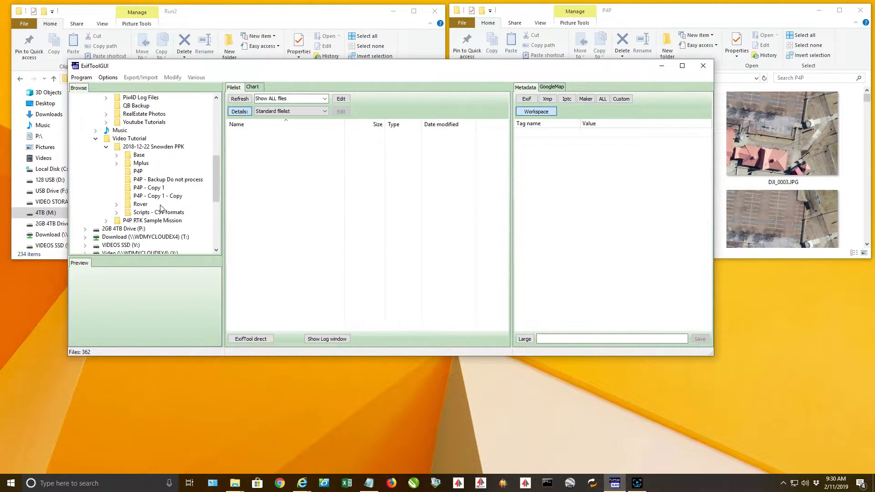
pyautogui.click(137, 171)
pyautogui.click(238, 134)
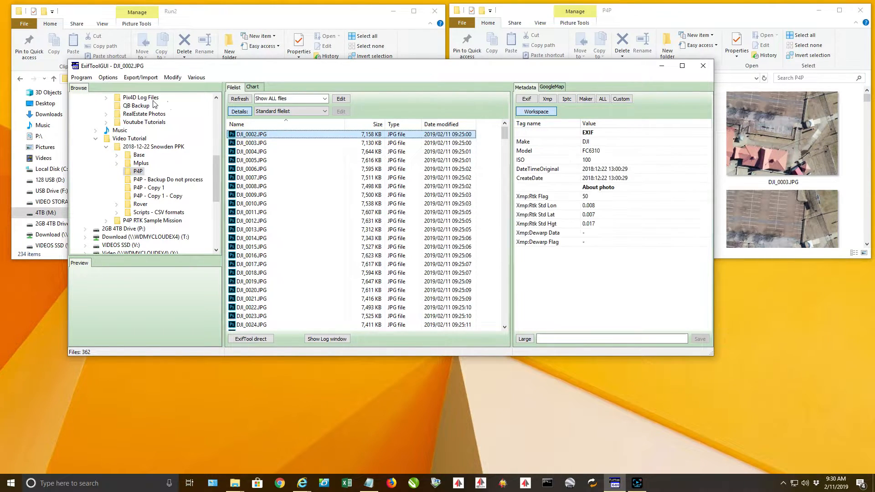
pyautogui.click(140, 77)
pyautogui.moveTo(174, 89)
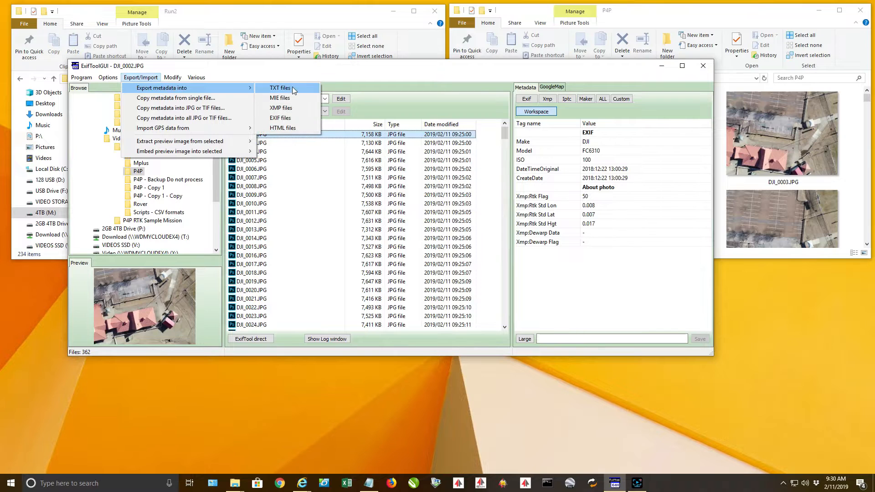
pyautogui.click(291, 88)
# - Open the exported DJI_0002.txt and examine the camera model and the EXIF GPS latitude, longitude and altitude tags
pyautogui.doubleClick(247, 142)
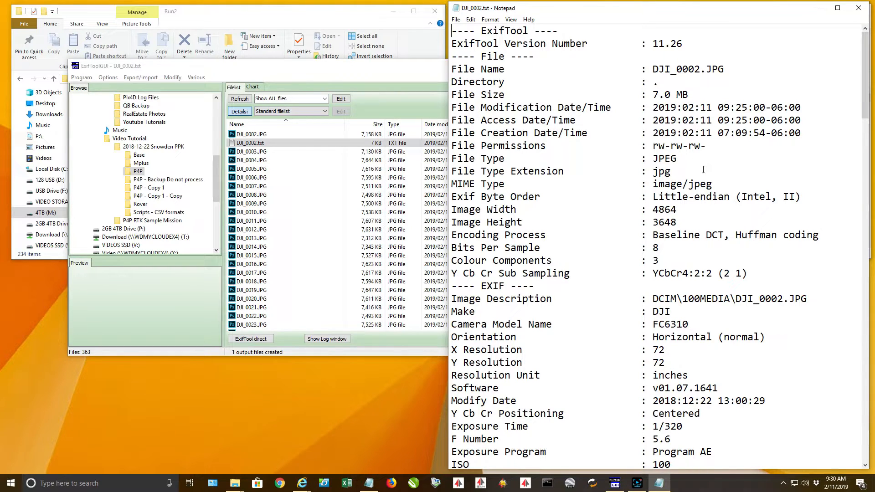
pyautogui.scroll(-4, 704, 169)
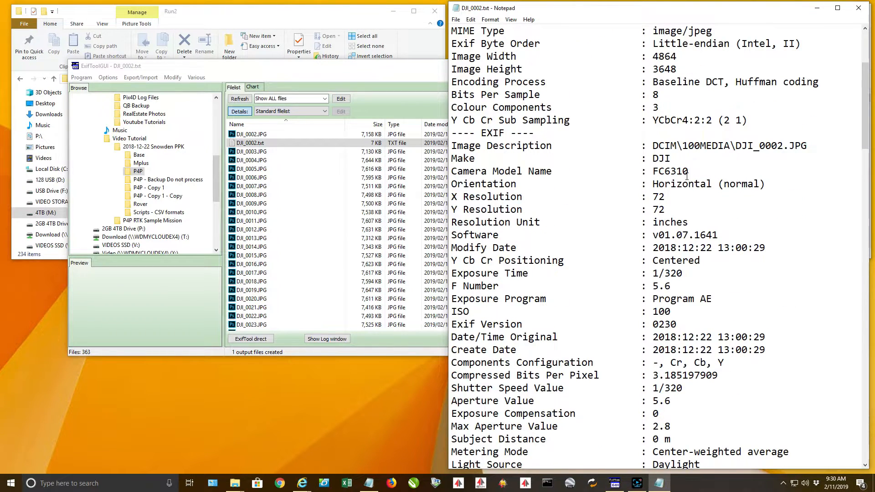
pyautogui.click(689, 172)
pyautogui.scroll(-6, 739, 251)
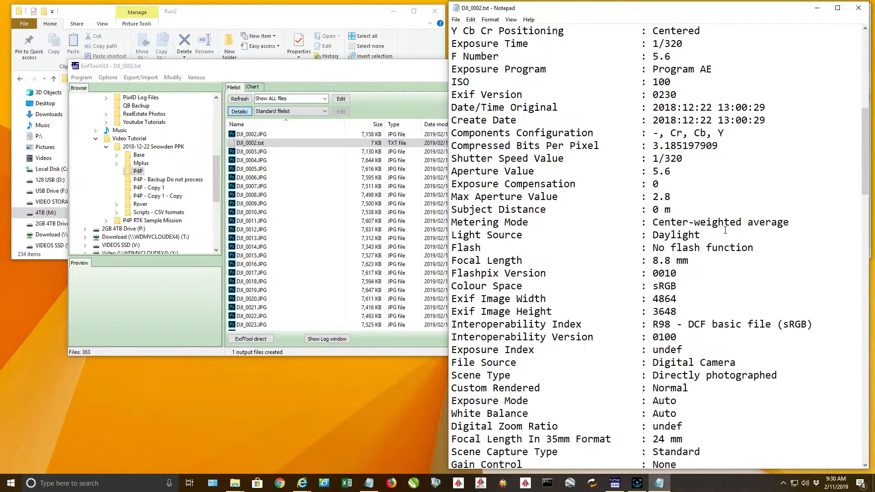
pyautogui.scroll(-3, 725, 230)
pyautogui.scroll(-11, 705, 214)
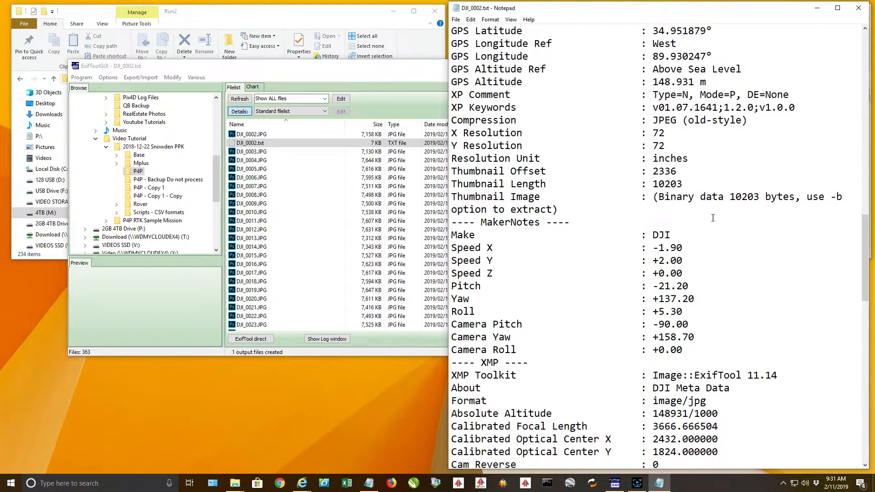
pyautogui.scroll(2, 711, 217)
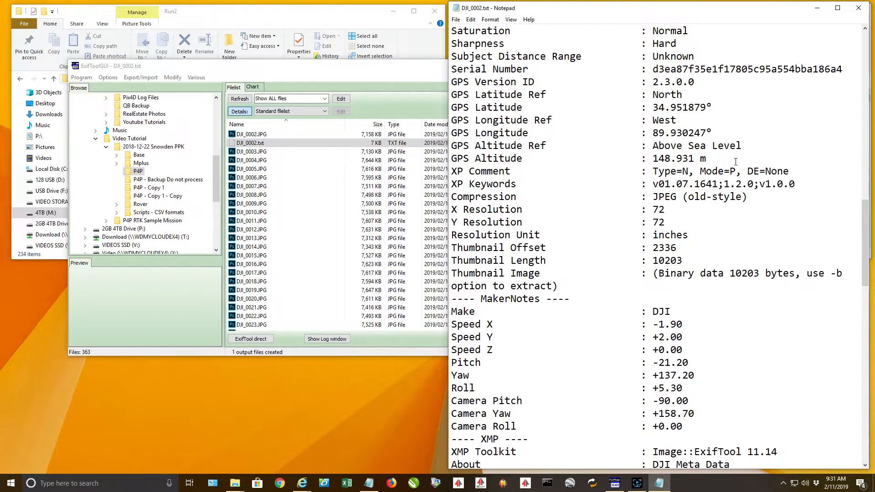
pyautogui.scroll(2, 652, 177)
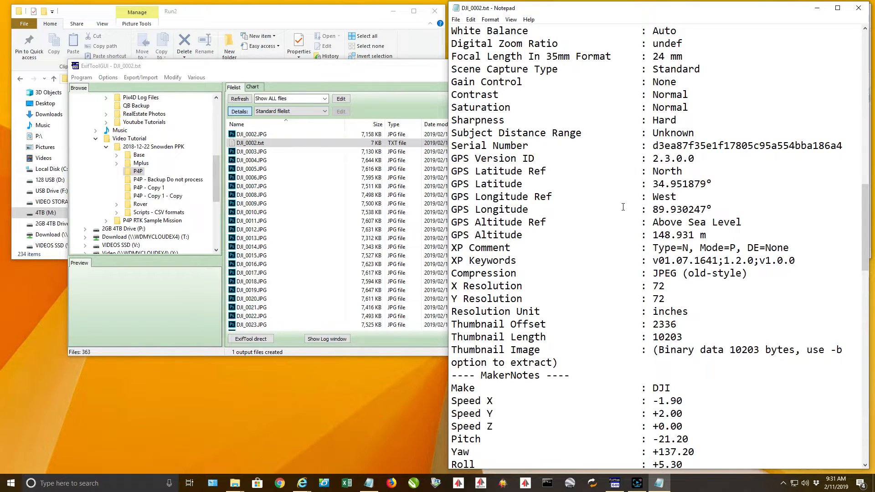
pyautogui.moveTo(452, 171); pyautogui.dragTo(715, 205)
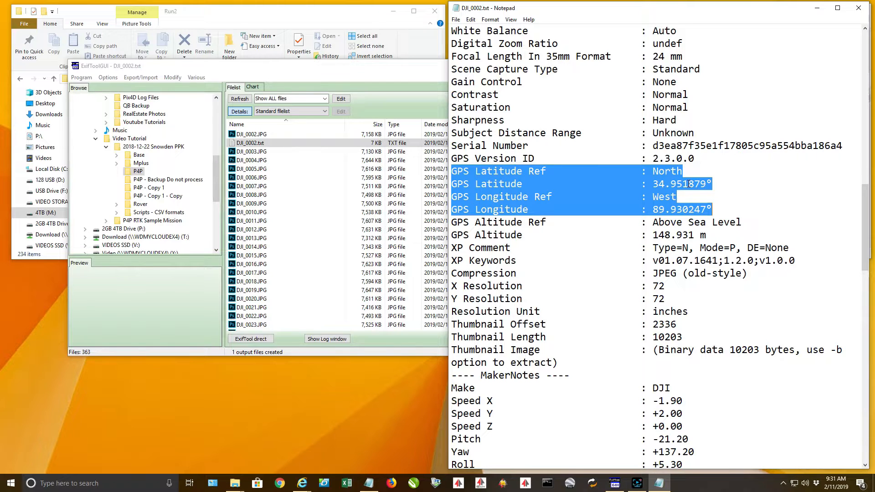
# - Compare the XMP Gps Latitude and Gps Longitude tags with the EXIF GPS tags in DJI_0002.txt
pyautogui.scroll(-9, 692, 231)
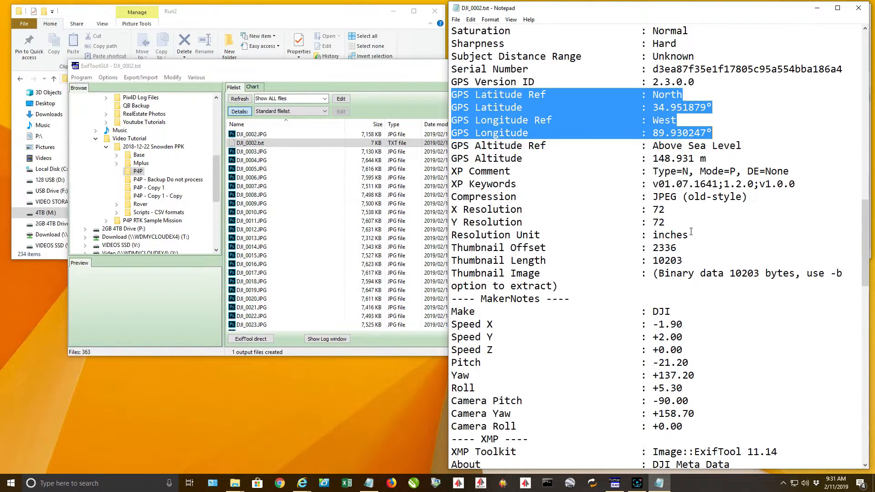
pyautogui.scroll(-2, 691, 232)
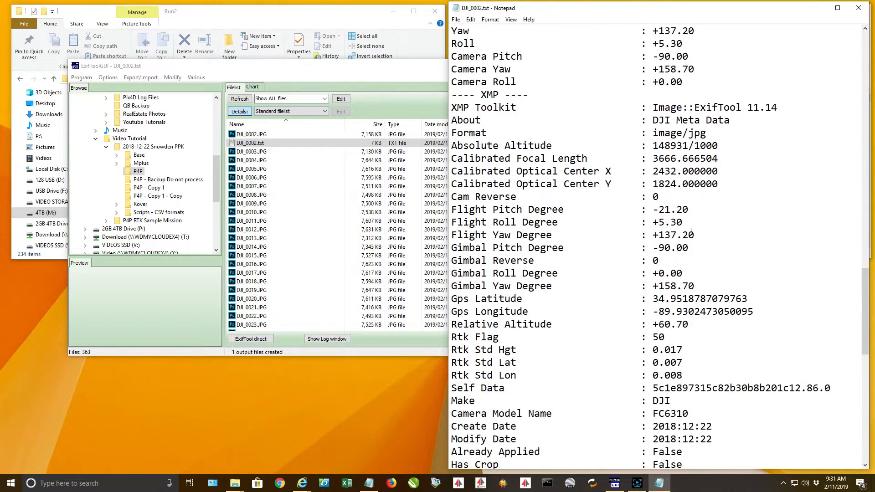
pyautogui.scroll(-2, 692, 232)
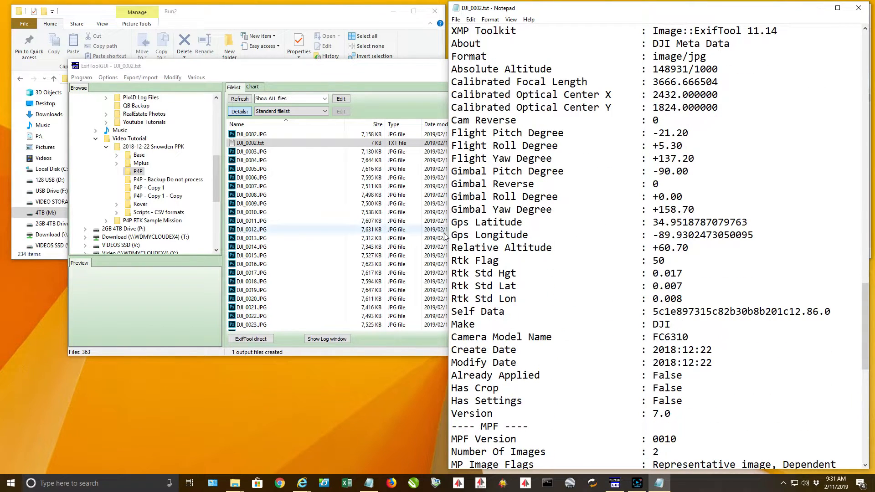
pyautogui.moveTo(655, 221); pyautogui.dragTo(751, 224)
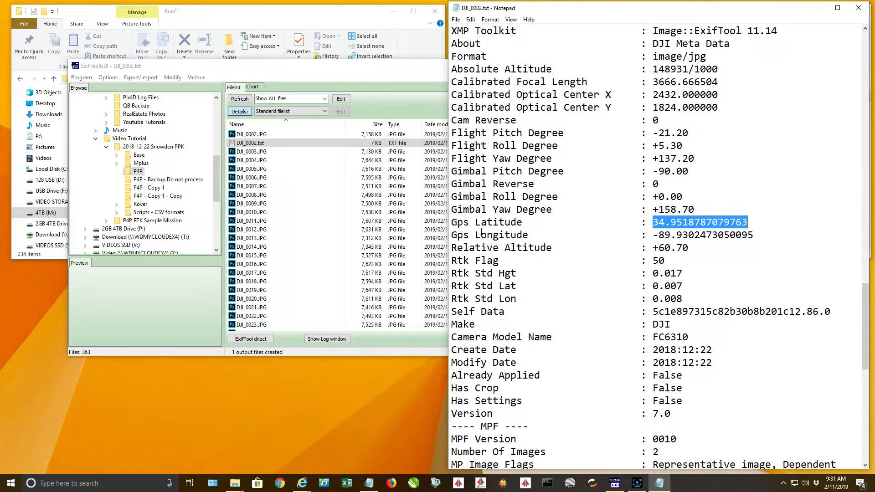
pyautogui.scroll(16, 698, 240)
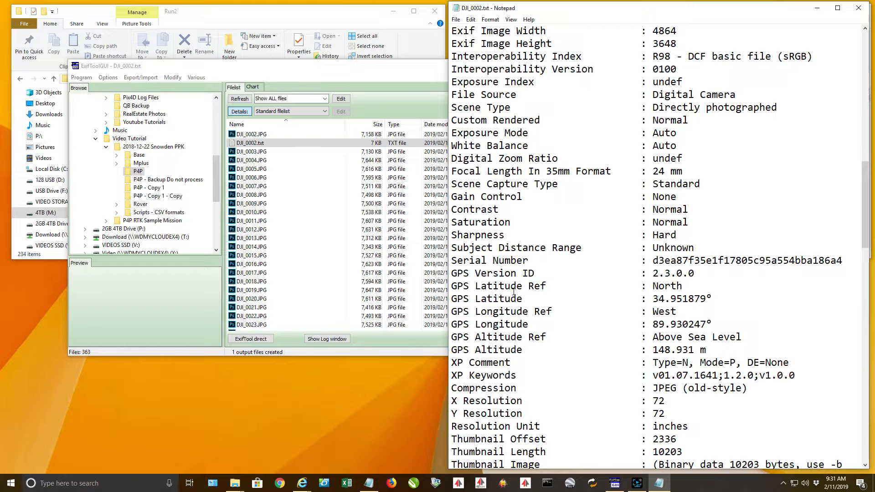
pyautogui.moveTo(481, 287); pyautogui.dragTo(557, 286)
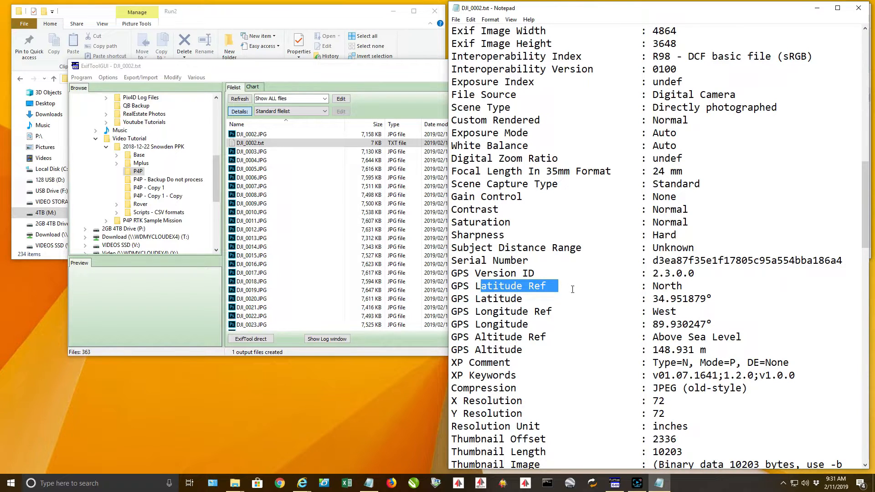
# - Examine the Rtk Flag and Rtk Std Hgt, Lat and Lon tags in the XMP section, and close the text file
pyautogui.scroll(-14, 573, 289)
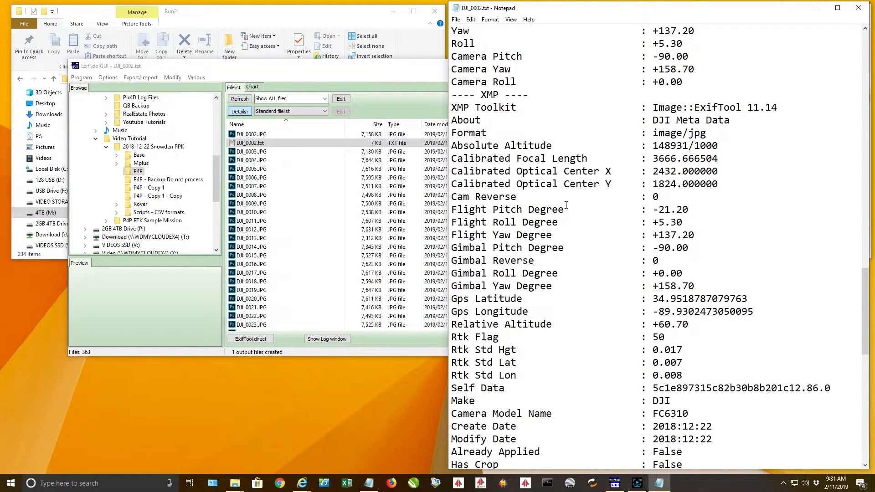
pyautogui.scroll(-3, 556, 201)
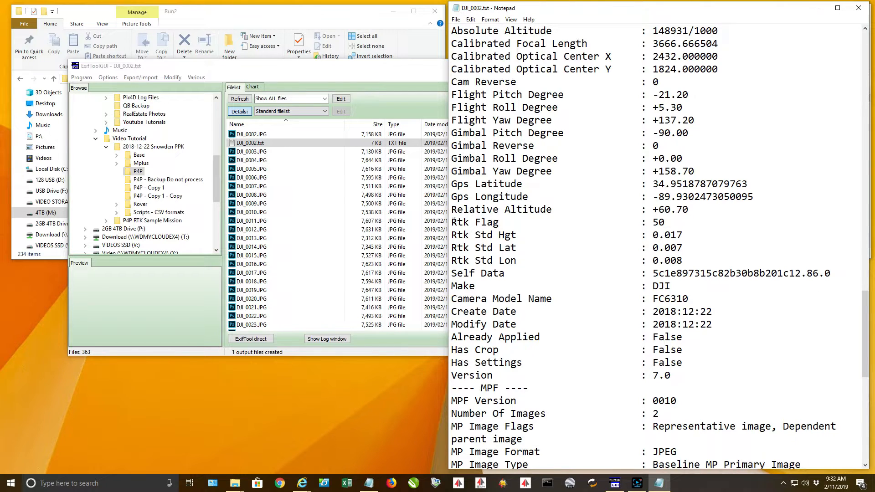
pyautogui.moveTo(454, 221); pyautogui.dragTo(702, 260)
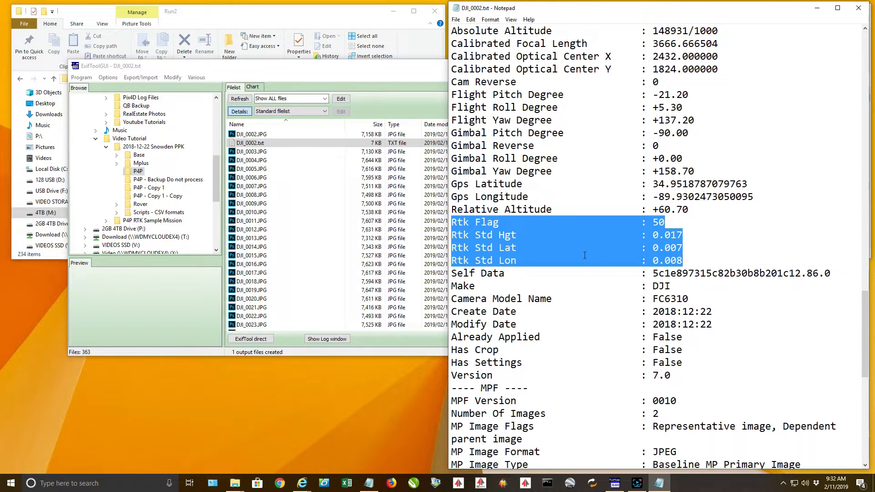
pyautogui.scroll(20, 585, 256)
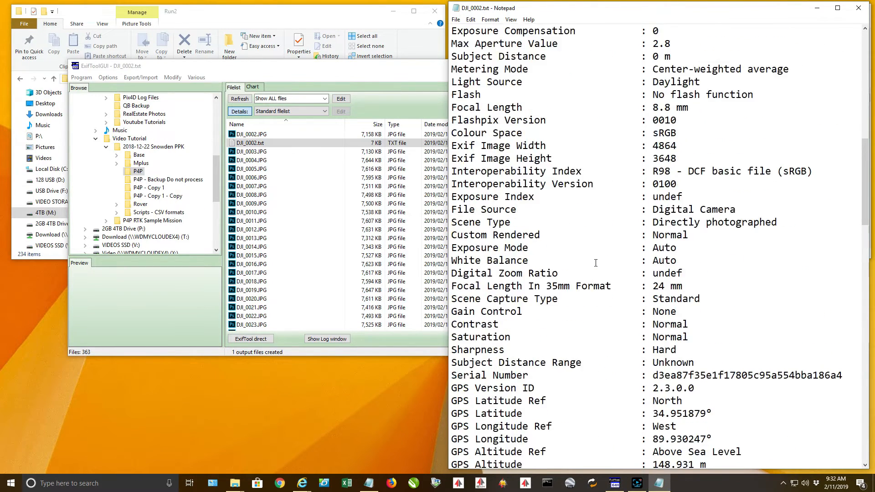
pyautogui.scroll(14, 595, 263)
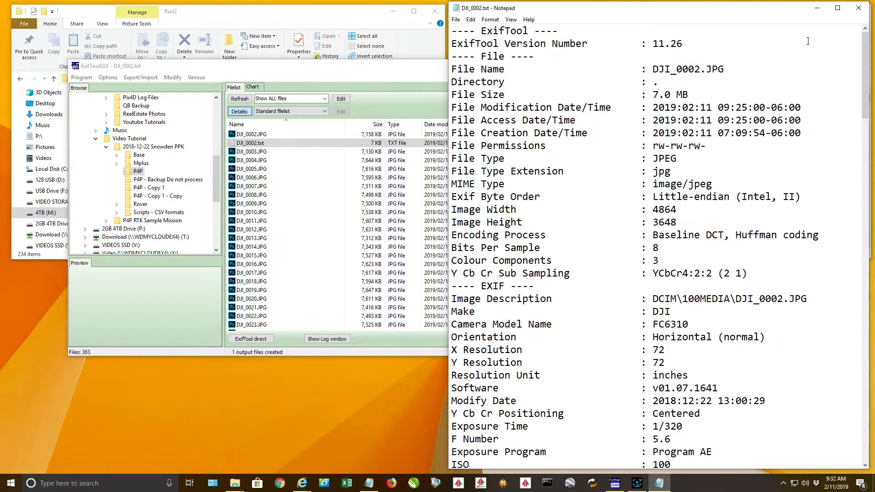
pyautogui.click(858, 8)
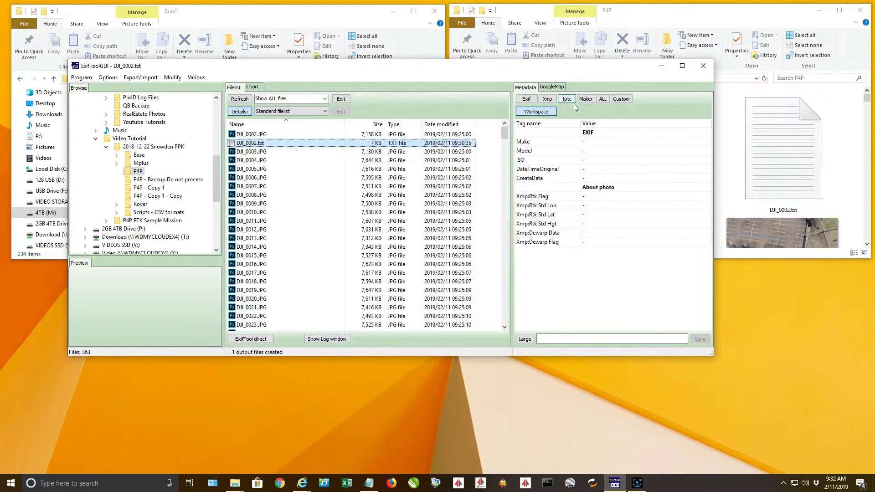
# - Delete the exported DJI_0002.txt from the P4P file list in ExifToolGUI
pyautogui.click(250, 144)
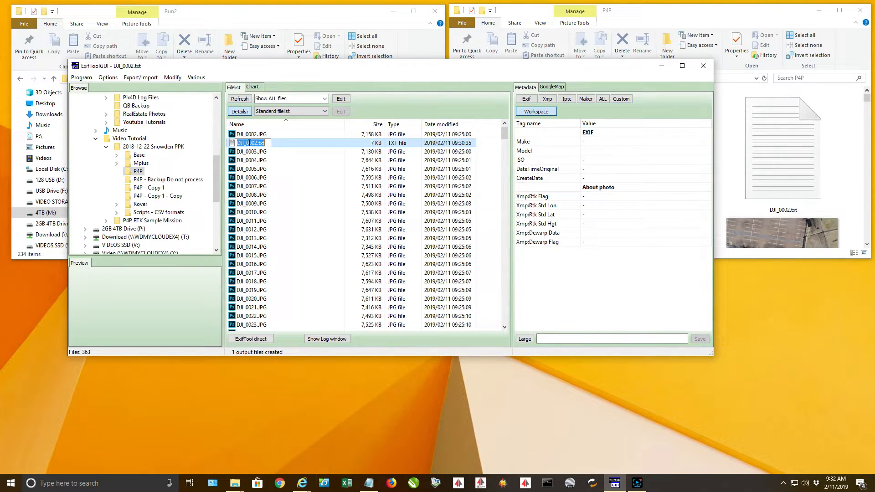
pyautogui.press('Escape')
pyautogui.doubleClick(248, 144)
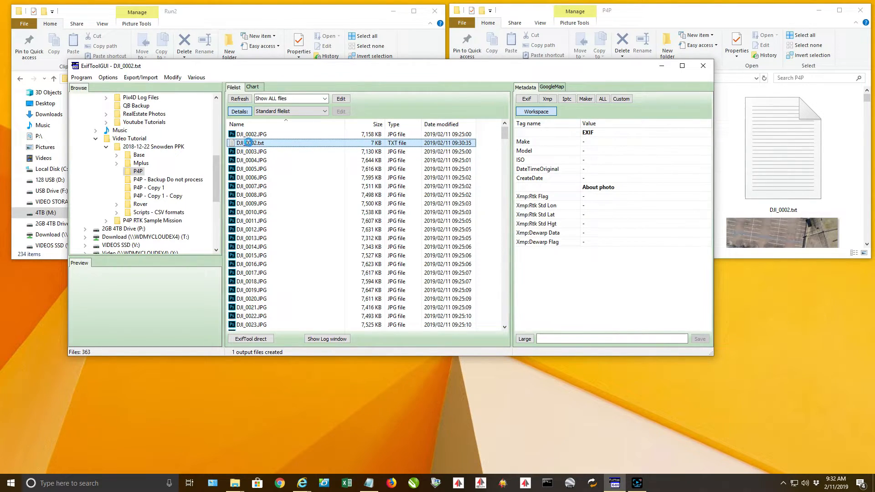
pyautogui.press('Delete')
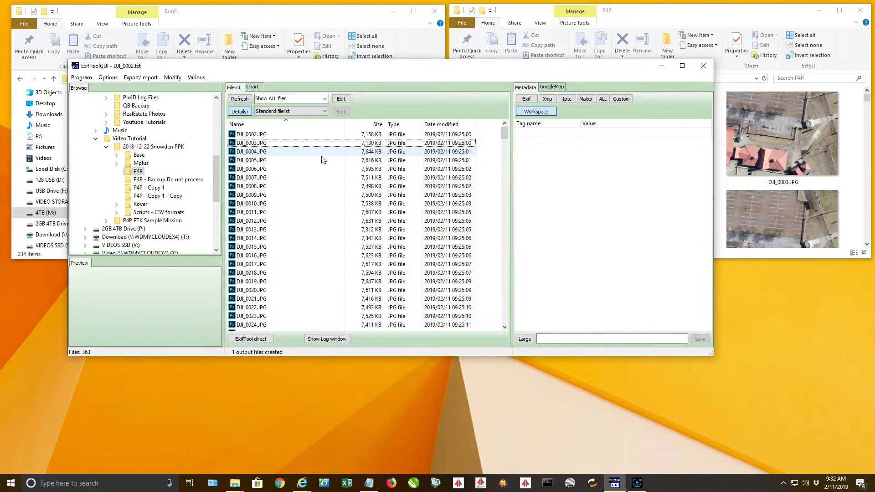